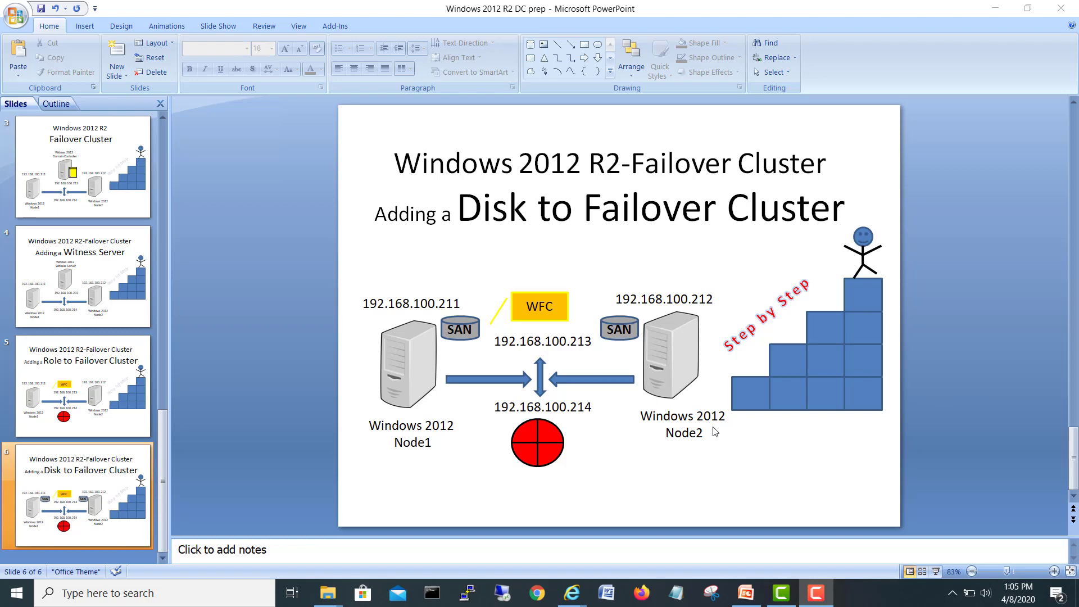
Step: Bring vSphere Web Client forward and scroll through Test-Node1's Summary, including its 40 GB and 10 GB disks
mouse_move(571, 593)
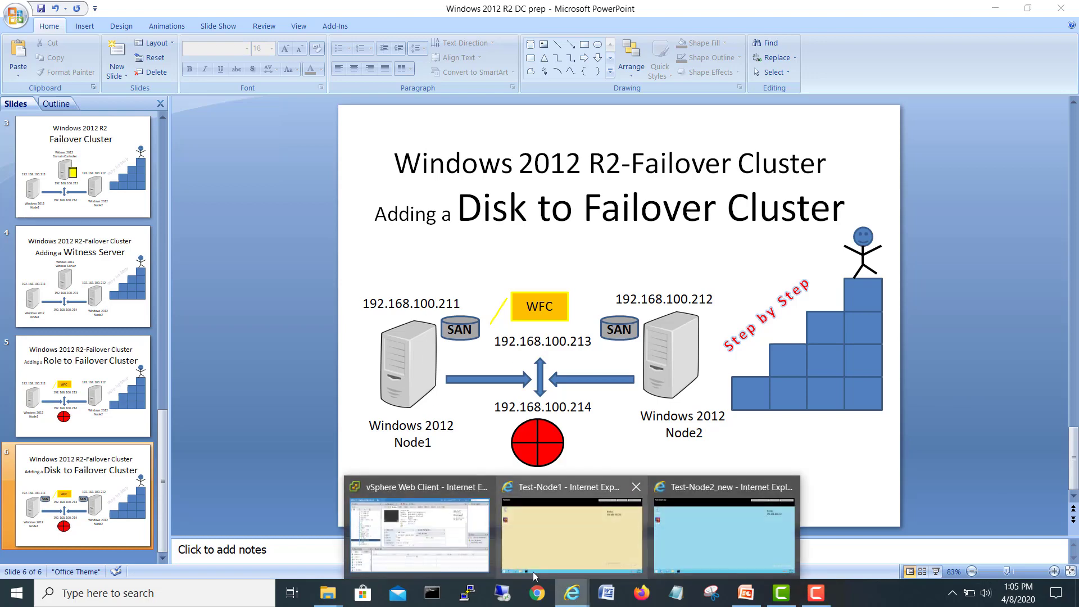
left_click(472, 562)
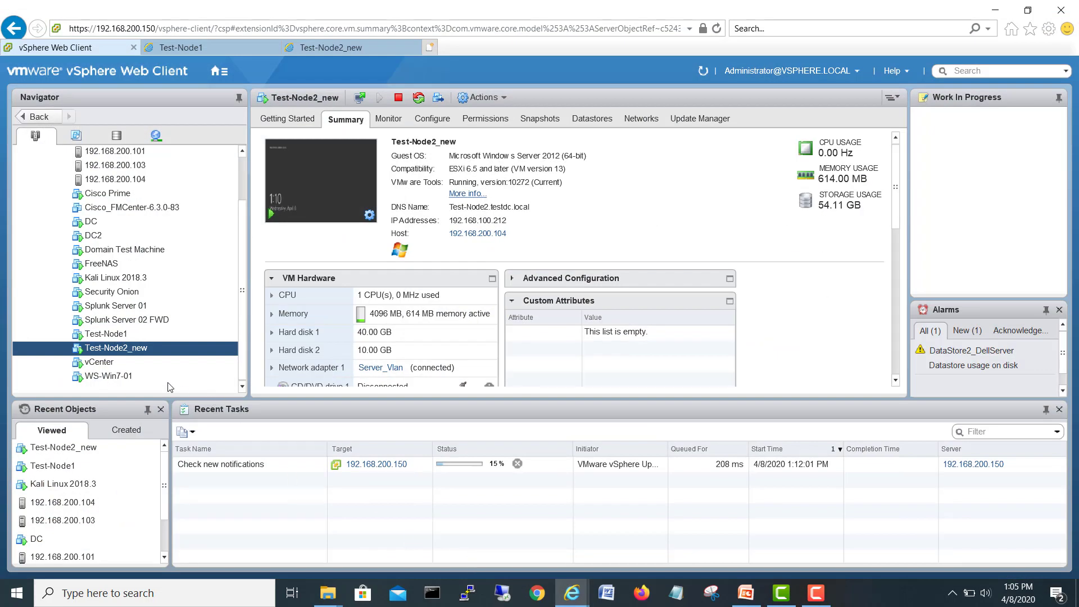
left_click(135, 335)
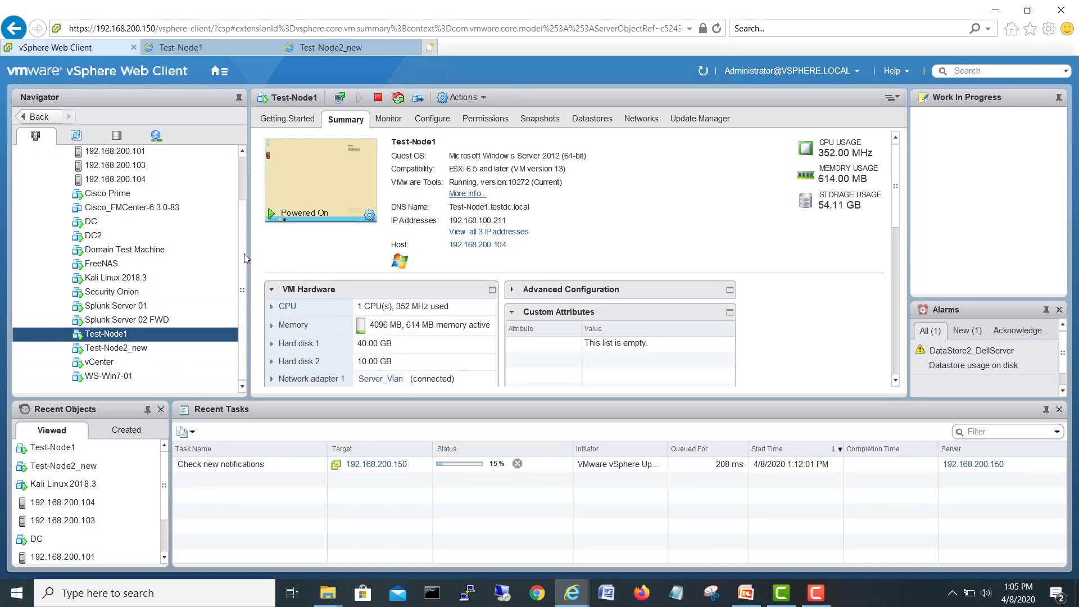
scroll(244, 254, "up", 2)
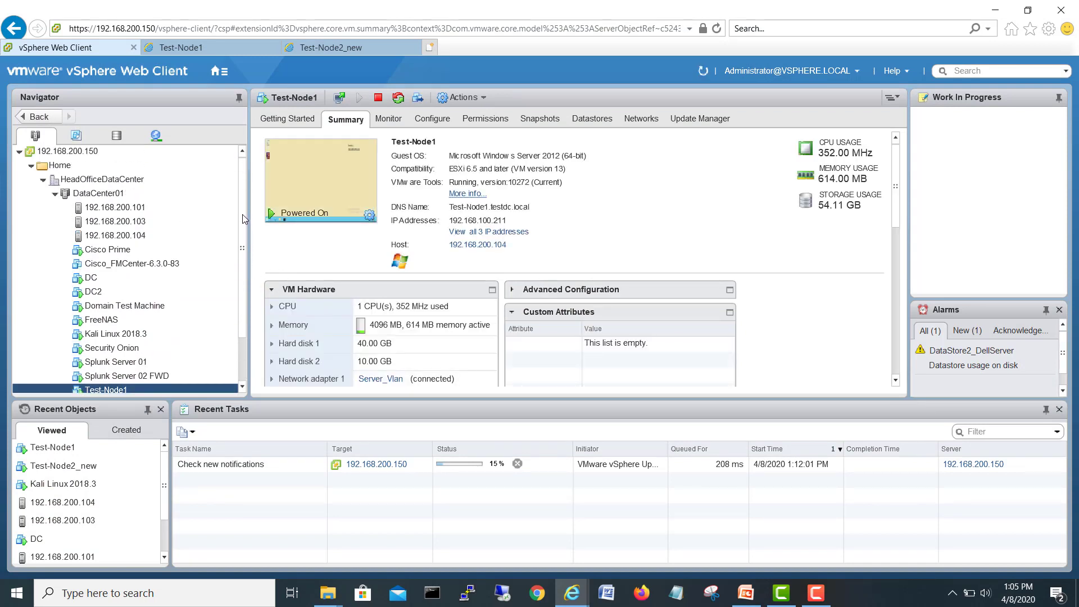
scroll(244, 219, "down", 2)
scroll(243, 219, "up", 2)
scroll(243, 222, "down", 2)
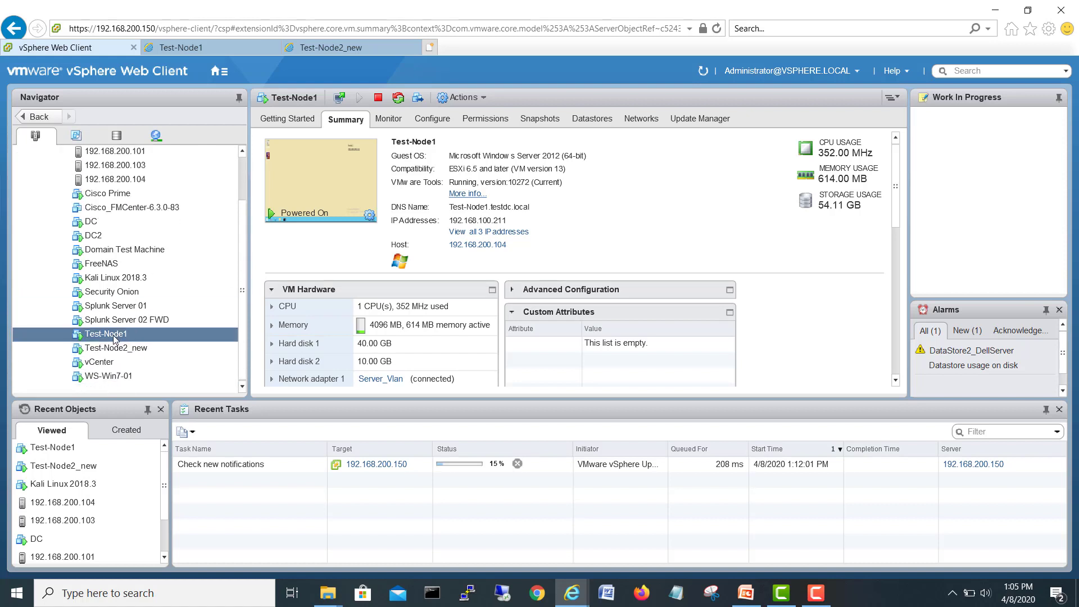
scroll(244, 270, "up", 2)
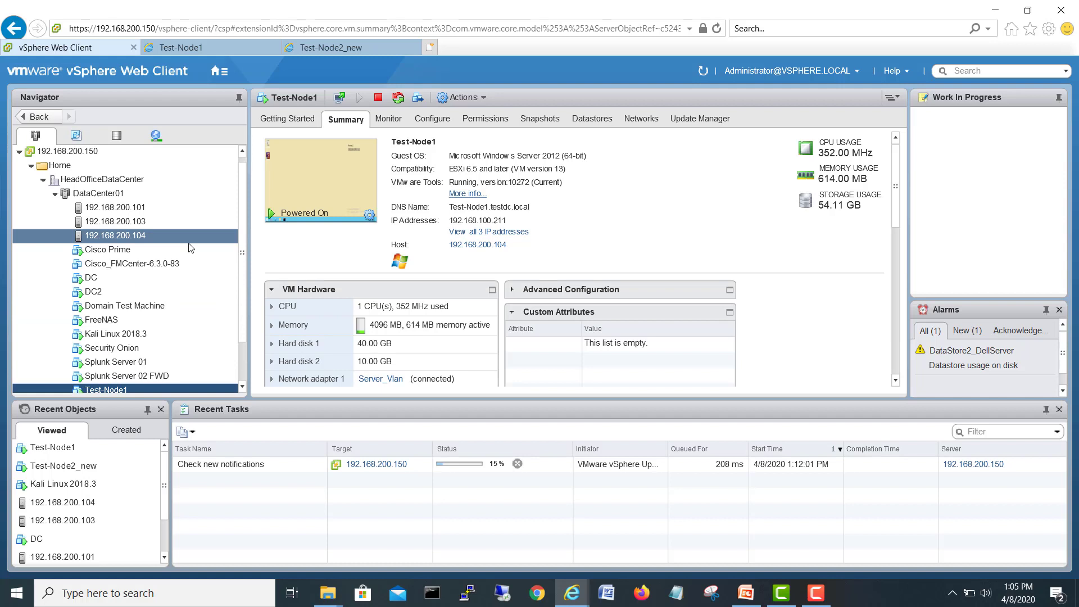
scroll(243, 301, "down", 2)
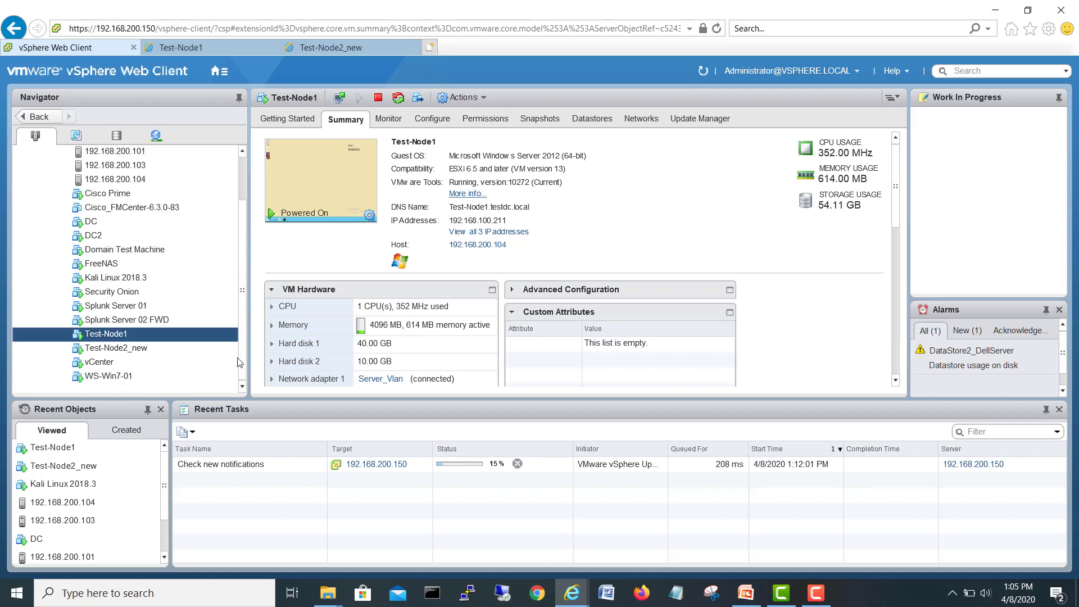
scroll(243, 245, "up", 2)
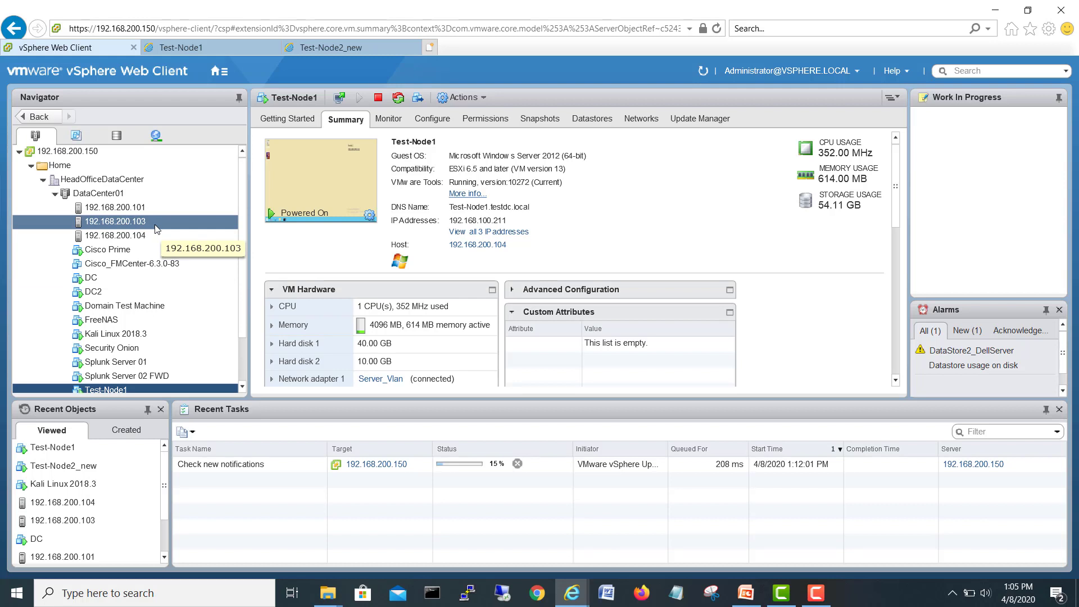
scroll(141, 321, "down", 2)
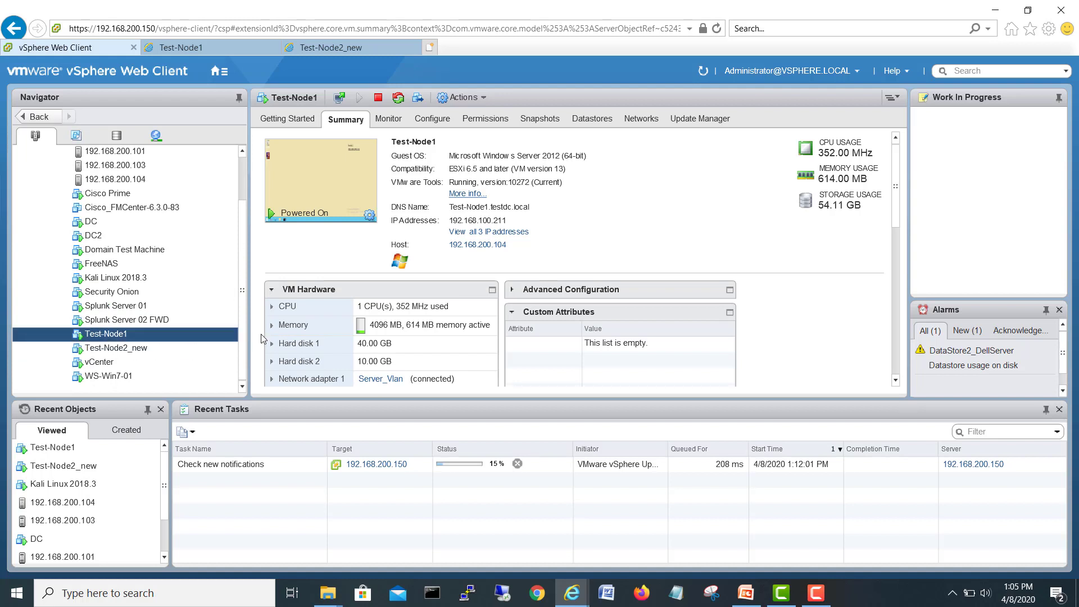
scroll(244, 305, "up", 2)
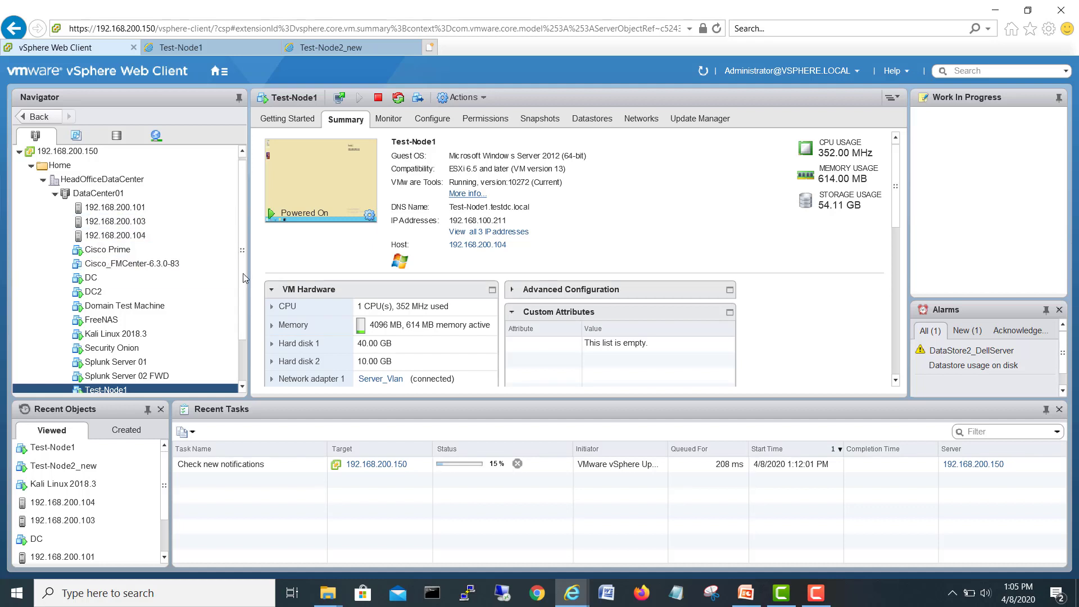
scroll(244, 302, "down", 2)
scroll(244, 312, "down", 1)
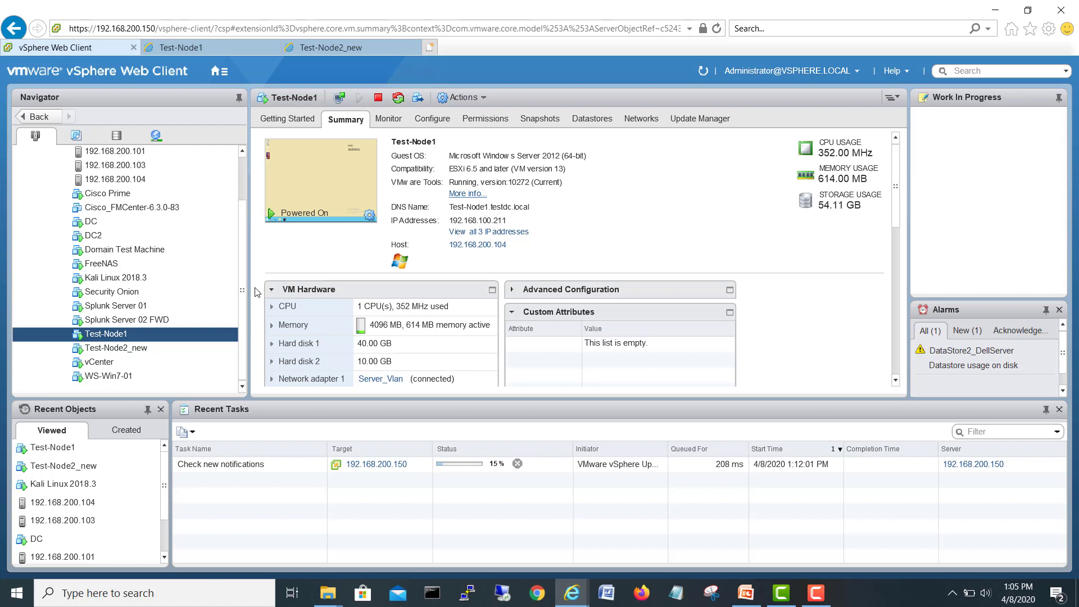
scroll(244, 234, "up", 3)
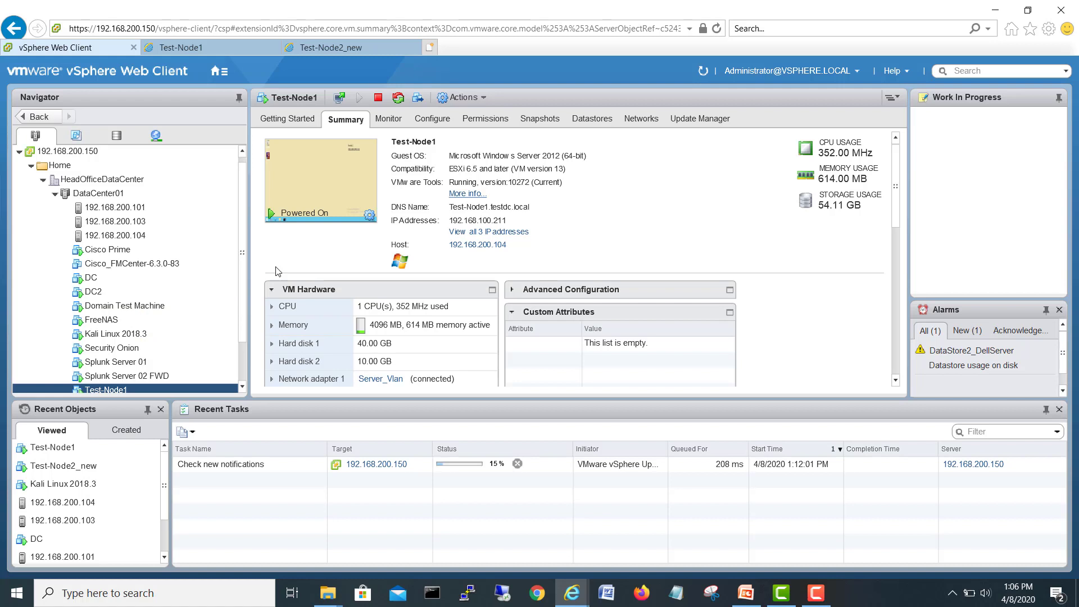
scroll(245, 219, "down", 1)
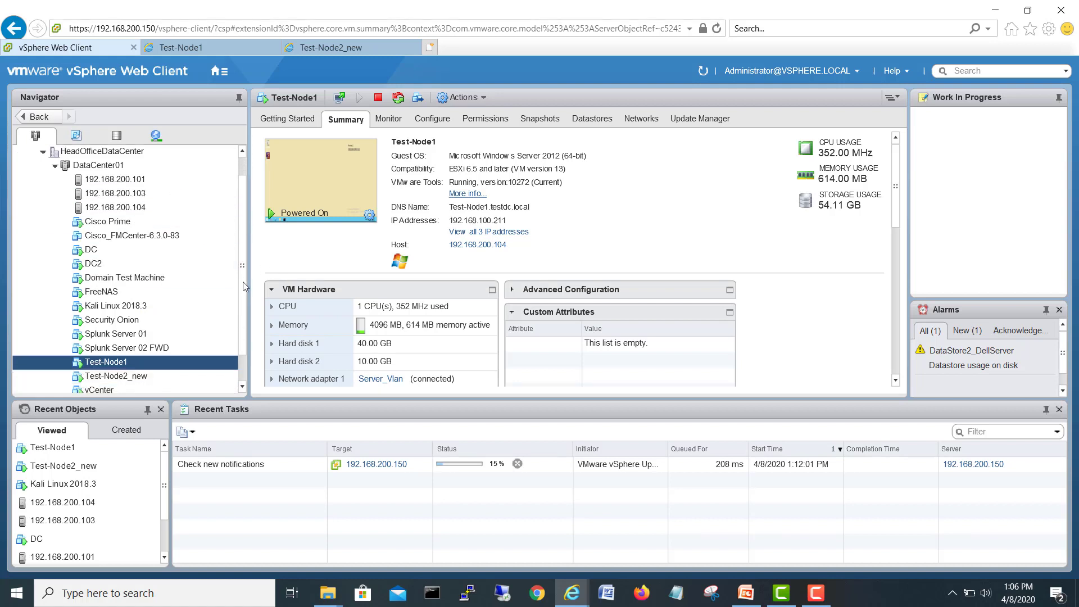
Step: Bring up the action menus for host 192.168.200.103 and the Test-Node2_new VM
right_click(141, 194)
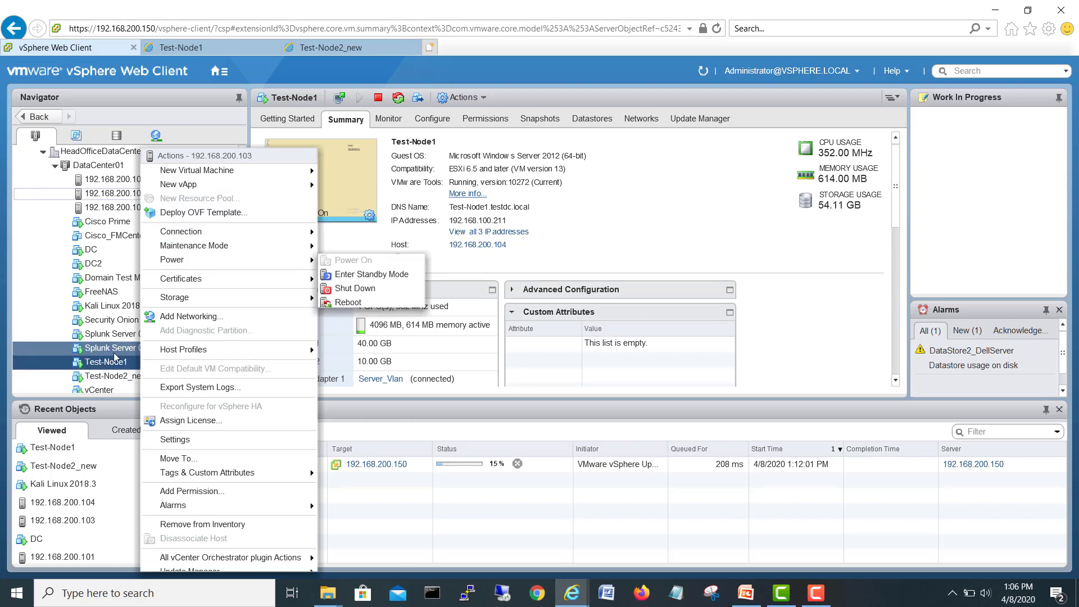
left_click(114, 375)
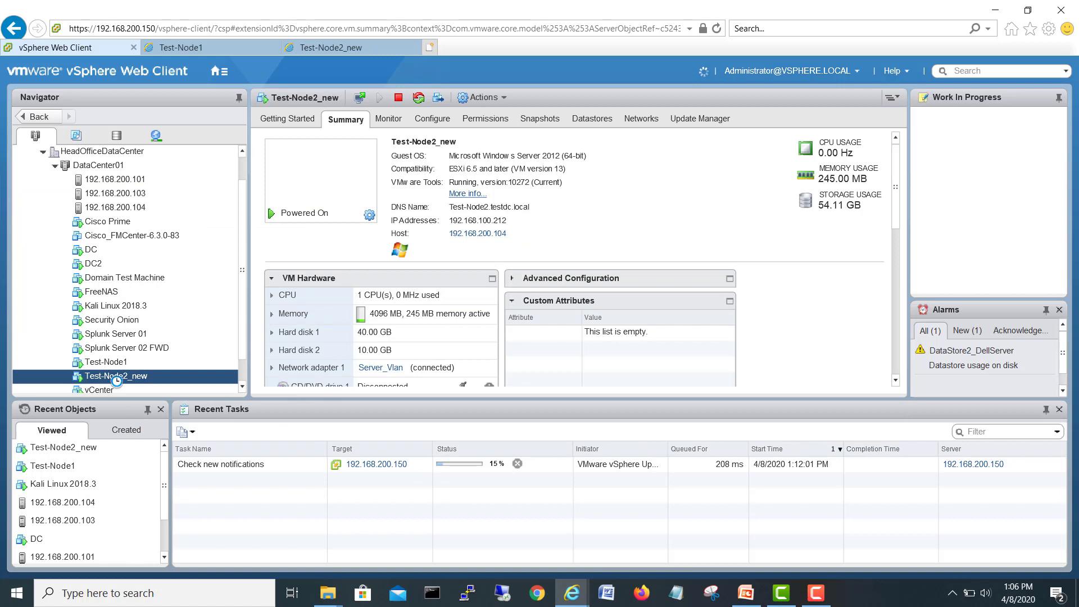
right_click(114, 375)
mouse_move(173, 176)
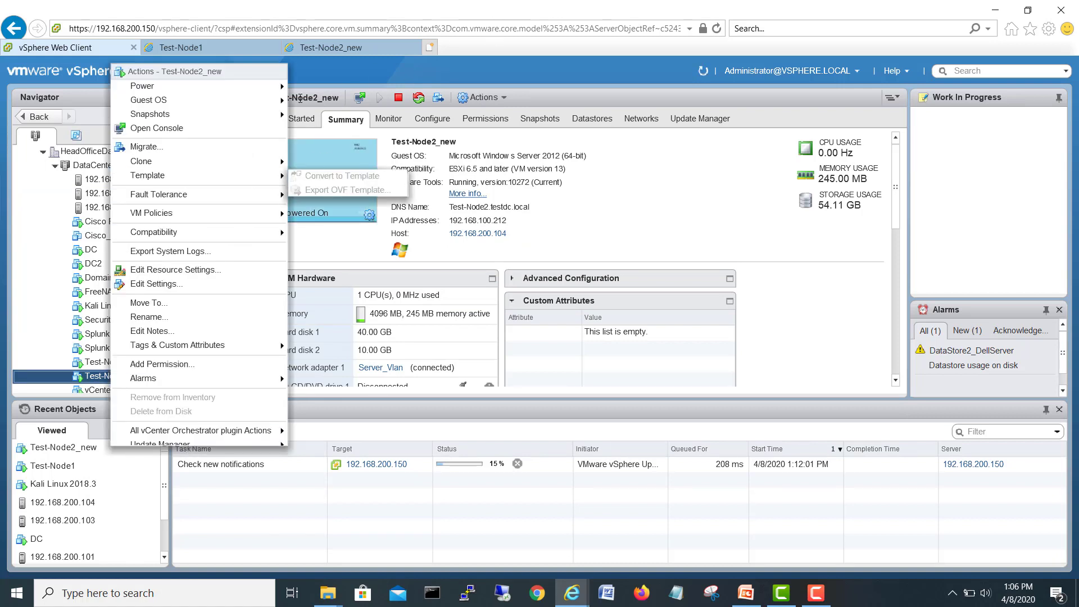
Step: Browse the datastores of hosts 192.168.200.104 and 192.168.200.103
left_click(27, 209)
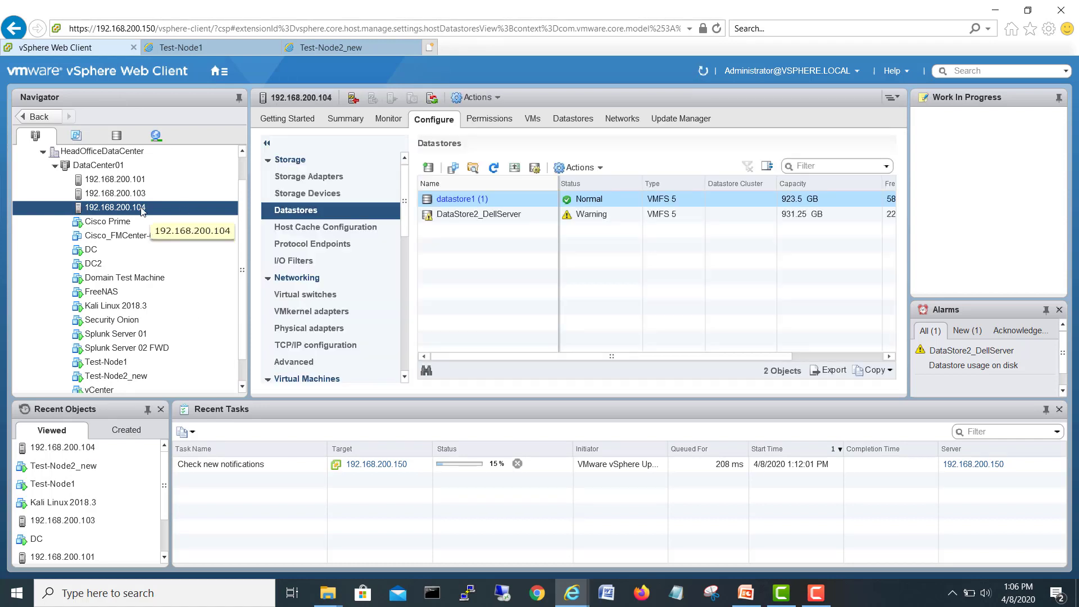
right_click(142, 209)
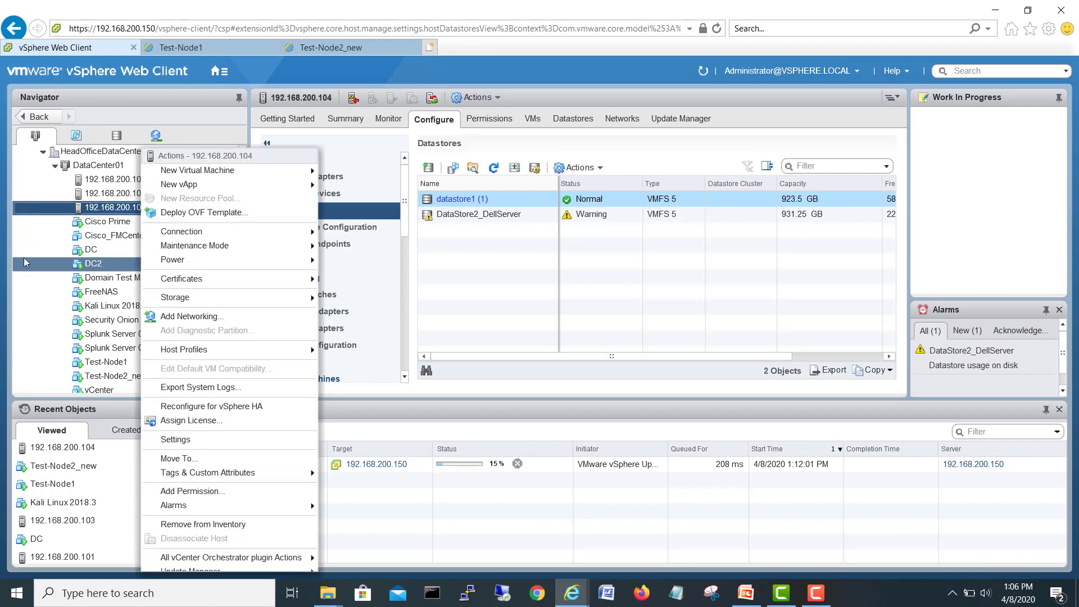
left_click(28, 193)
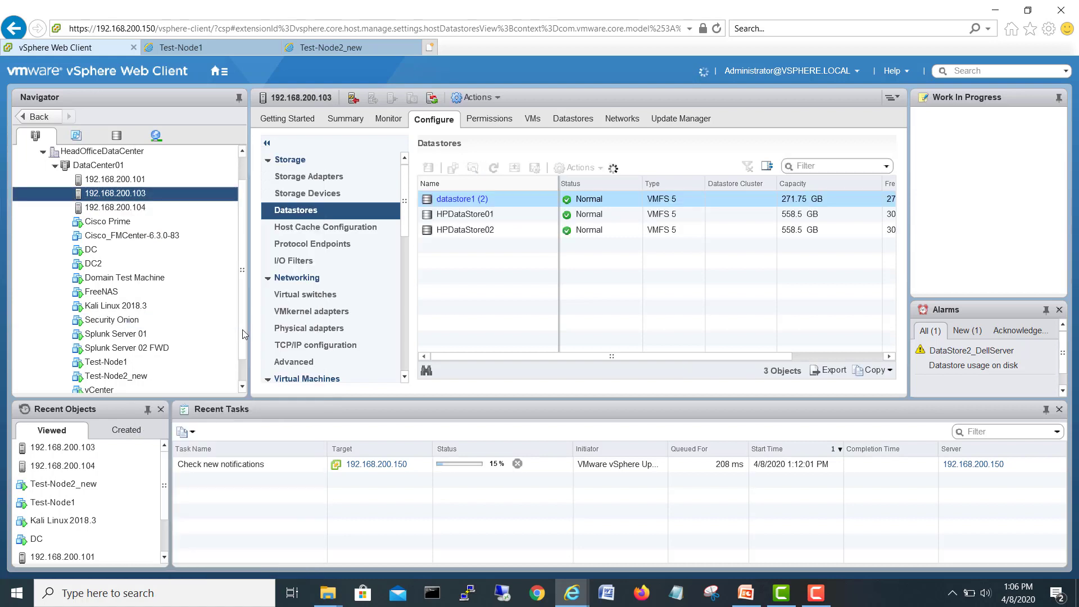
scroll(243, 328, "down", 1)
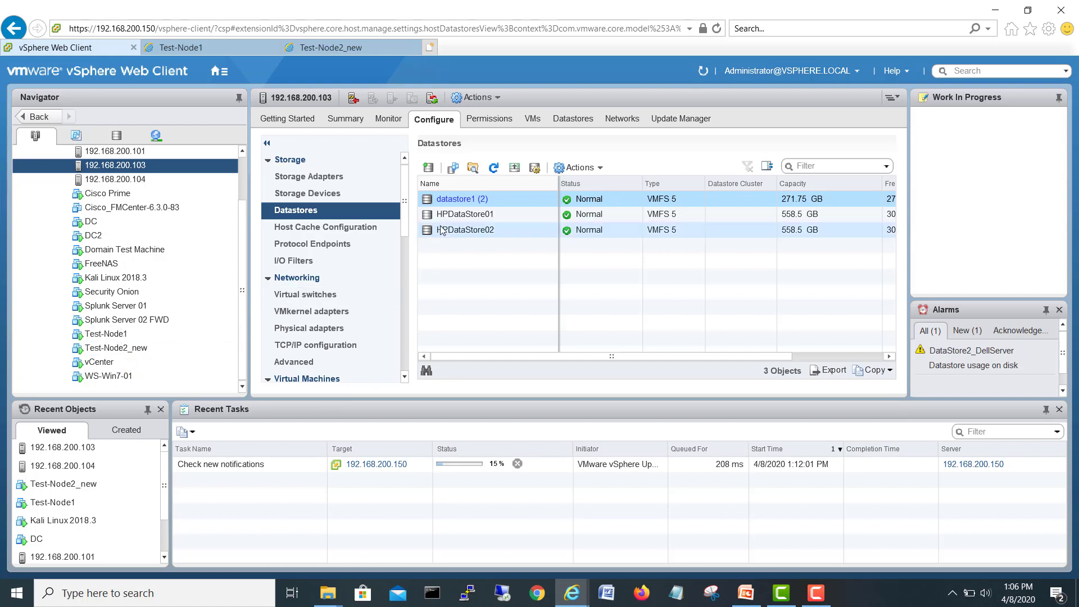
Step: List the VMs on host 192.168.200.104 and select Test-Node2_new
left_click(151, 178)
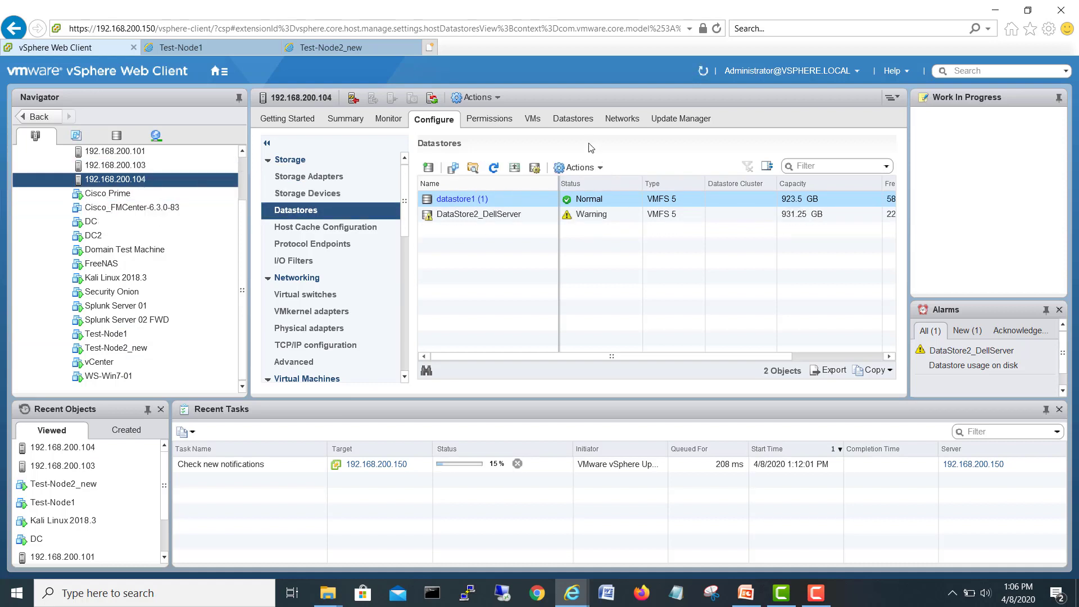
left_click(531, 119)
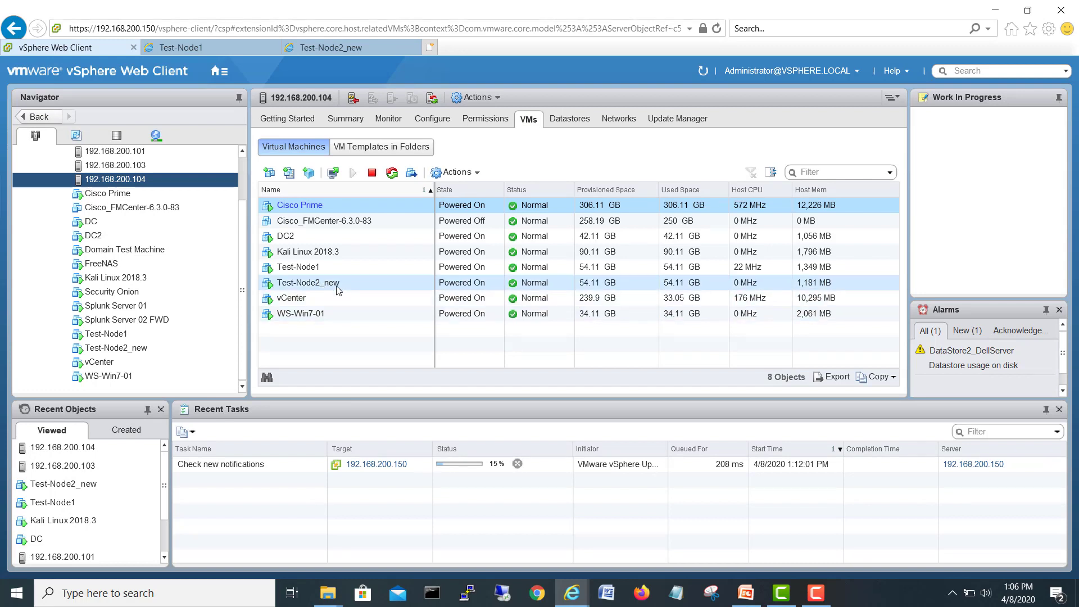
left_click(331, 282)
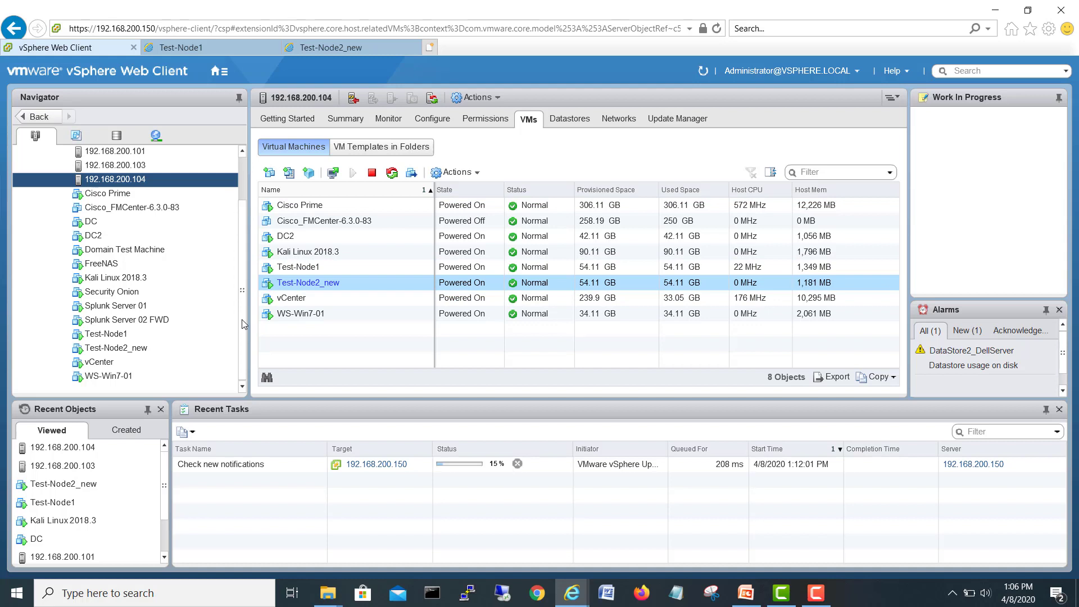
scroll(135, 269, "up", 3)
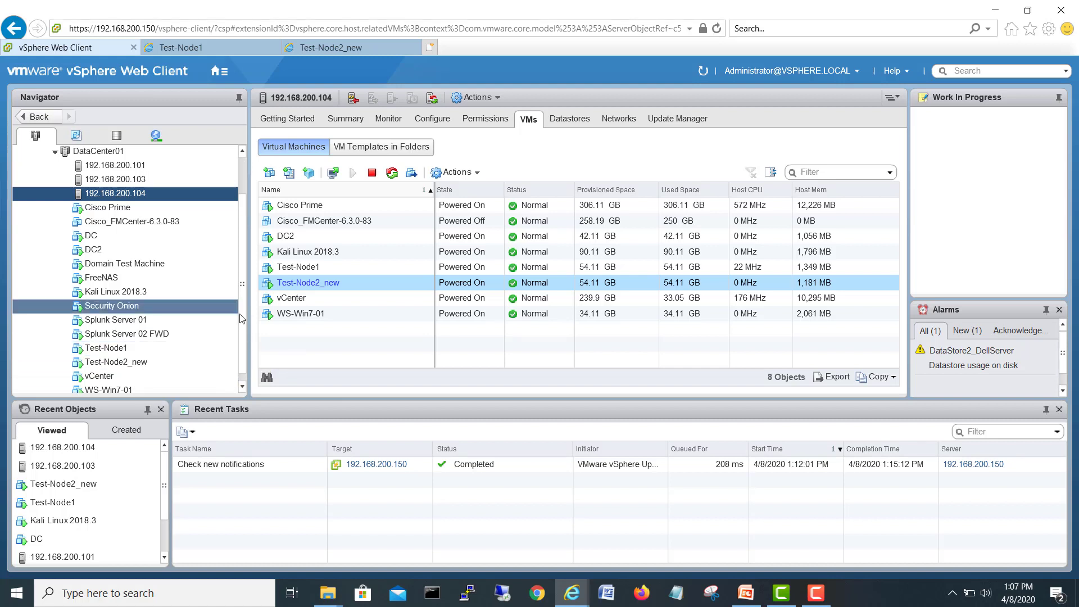
Step: Scroll the Navigator tree down toward Test-Node1
scroll(247, 324, "down", 1)
Step: Review Test-Node1's hardware settings and close them without changes
left_click(227, 333)
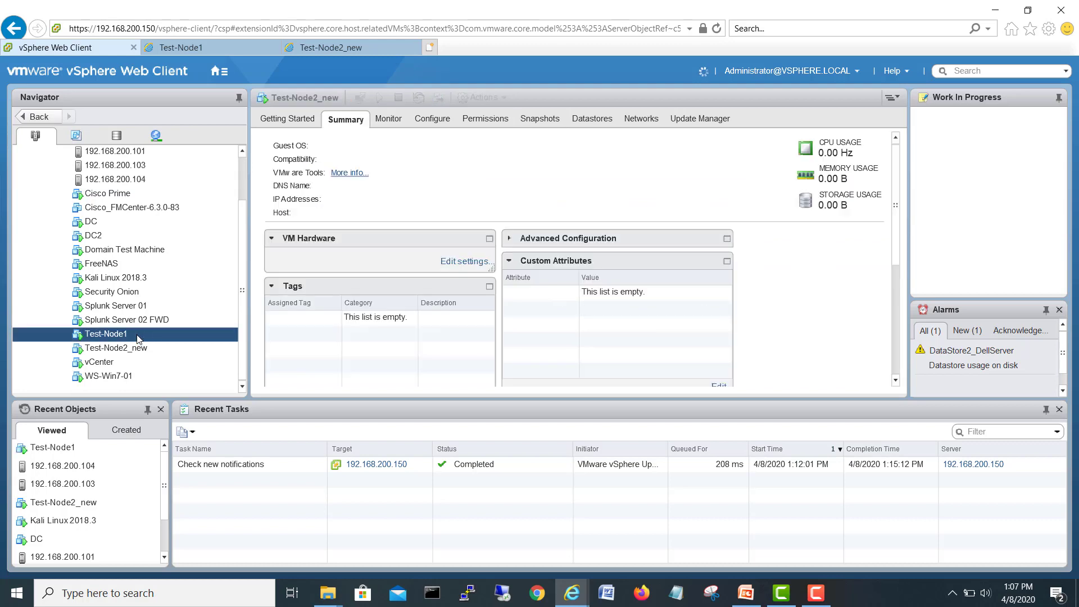
right_click(141, 337)
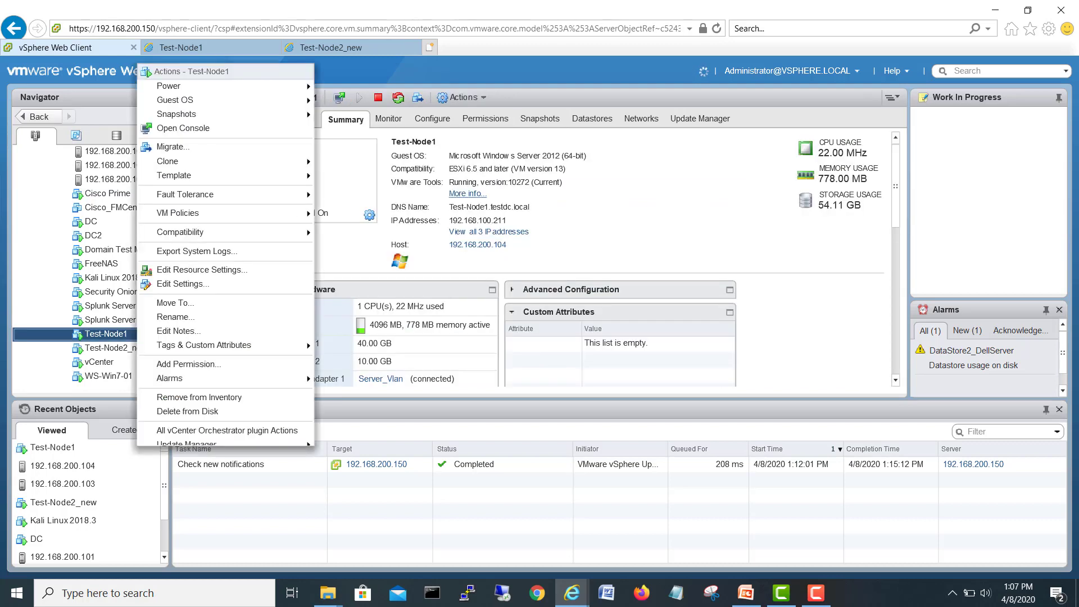
left_click(179, 288)
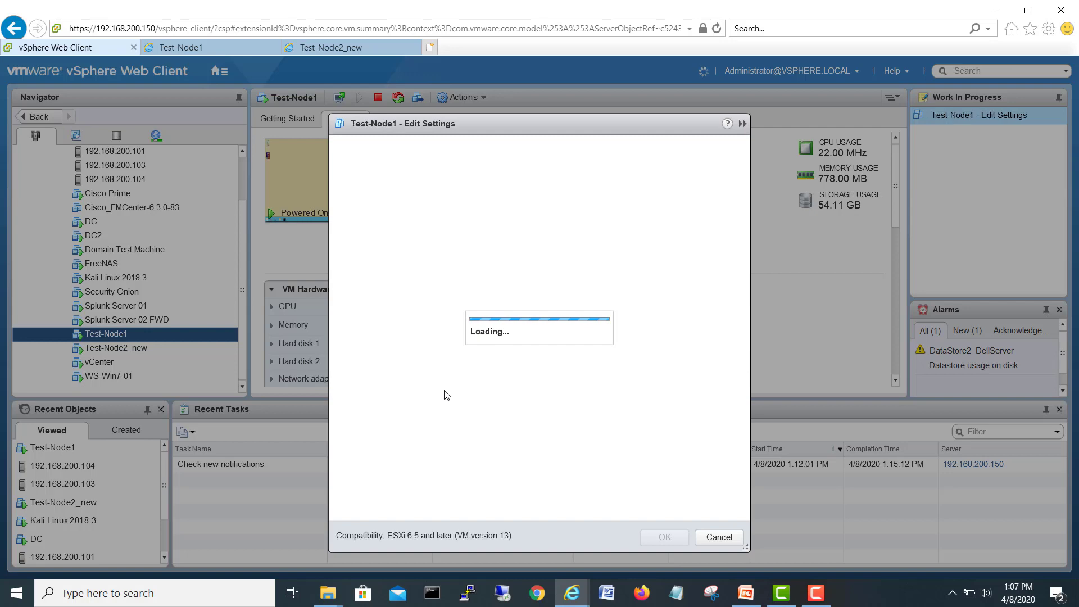
left_click(699, 538)
Step: Review Test-Node2_new's hardware settings, including Hard disk 2, and close without changes
left_click(145, 348)
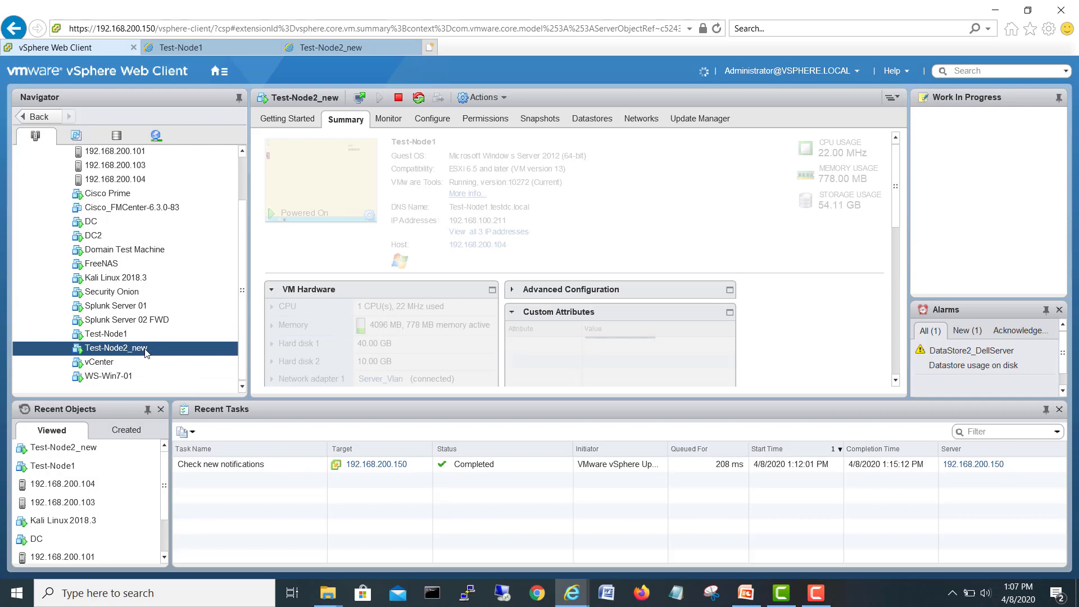
right_click(144, 349)
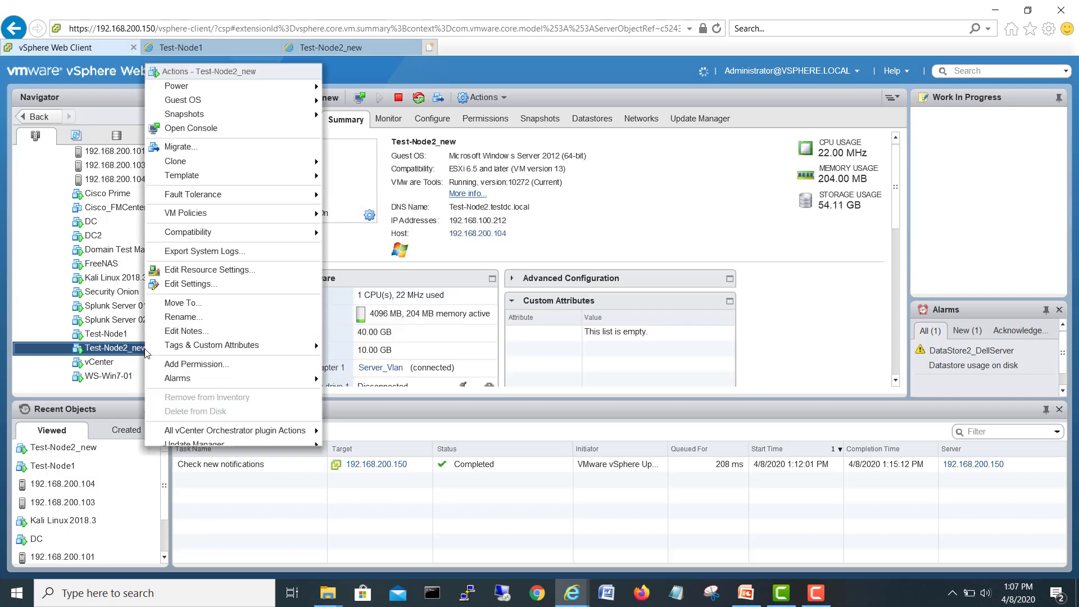
left_click(200, 285)
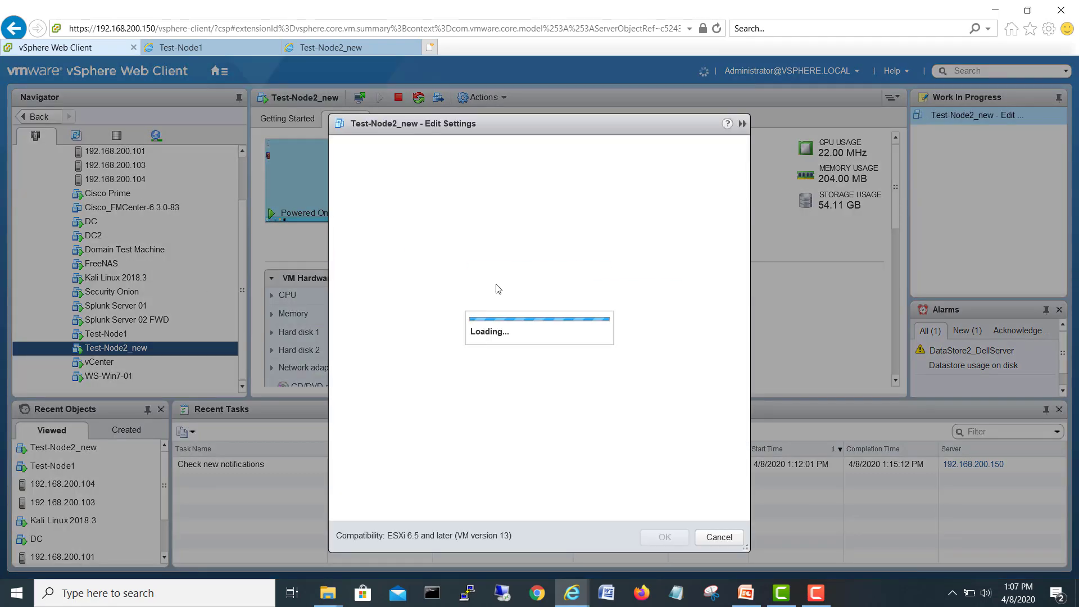
left_click(715, 535)
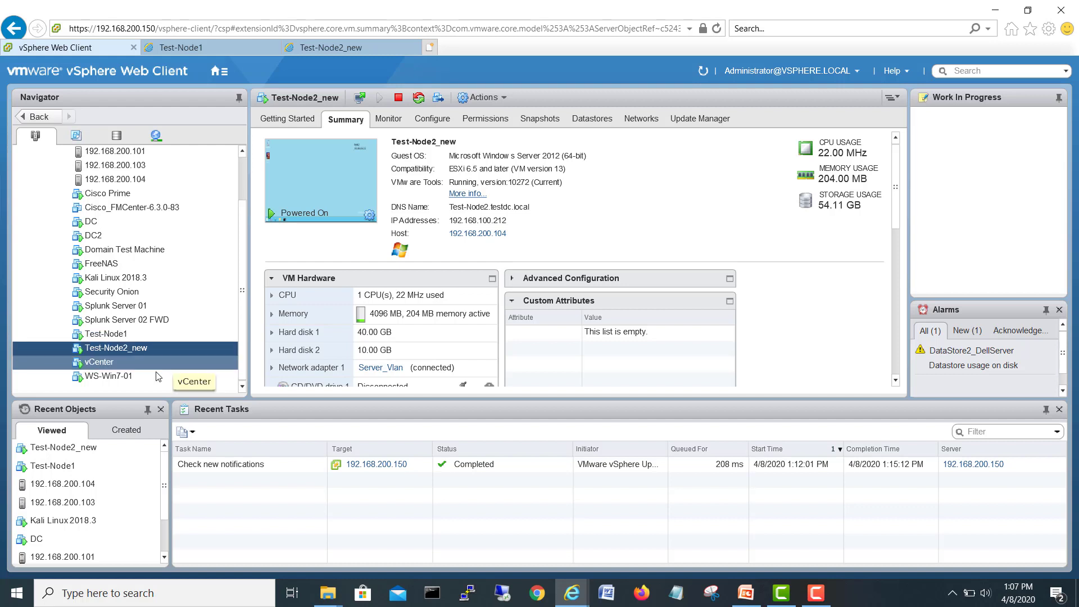
Step: On Test-Node1, launch Failover Cluster Manager and show WfC01.testdc.local's roles
left_click(204, 49)
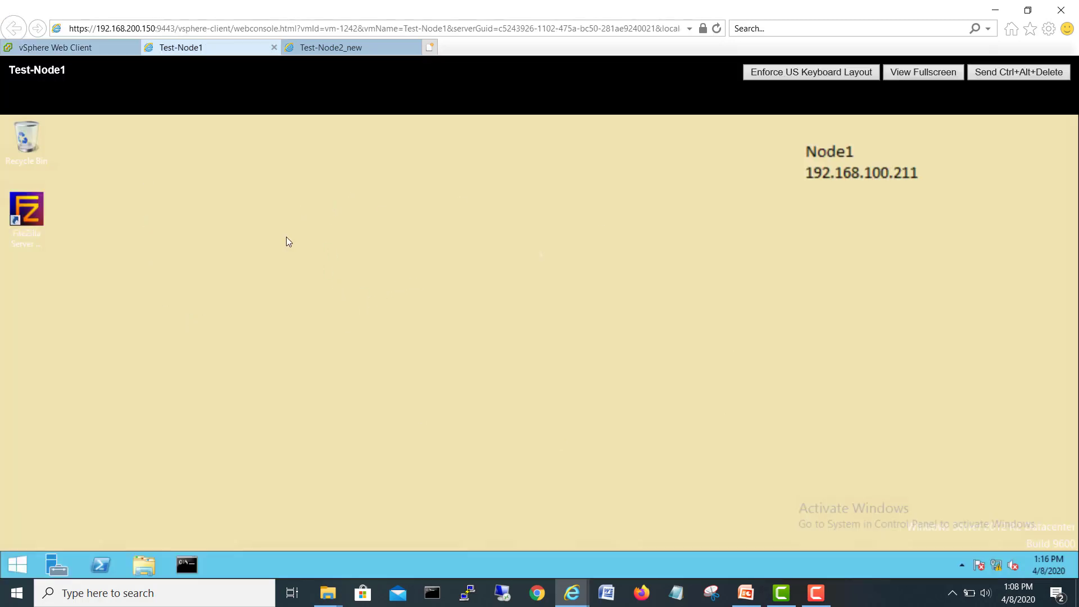
left_click(17, 564)
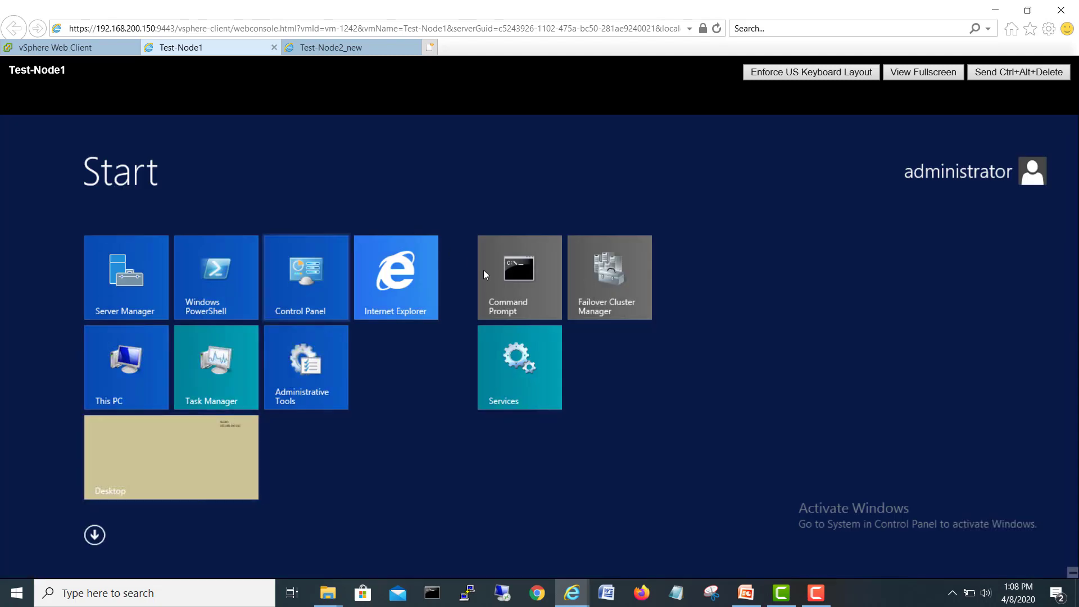
left_click(616, 288)
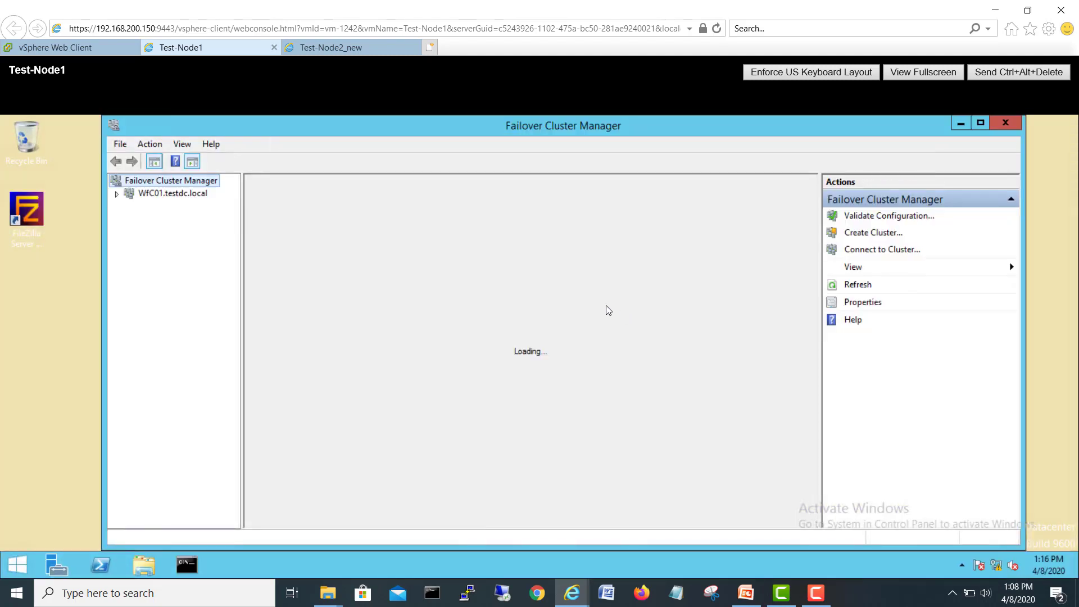
left_click(116, 194)
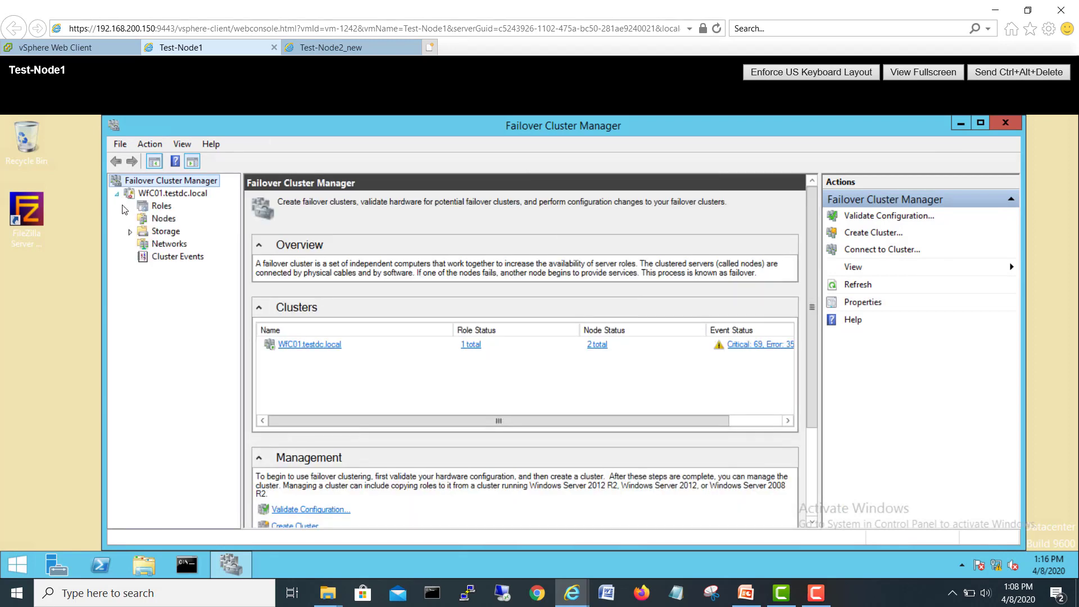
left_click(160, 207)
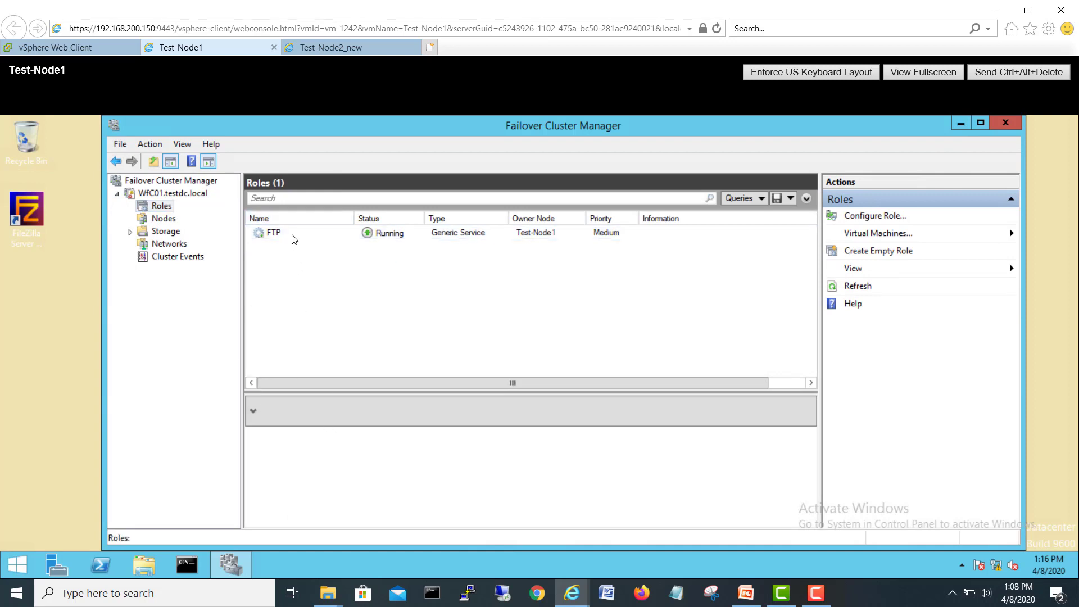
Step: Inspect the FTP role's resources, the empty cluster disk list and the two nodes
left_click(291, 233)
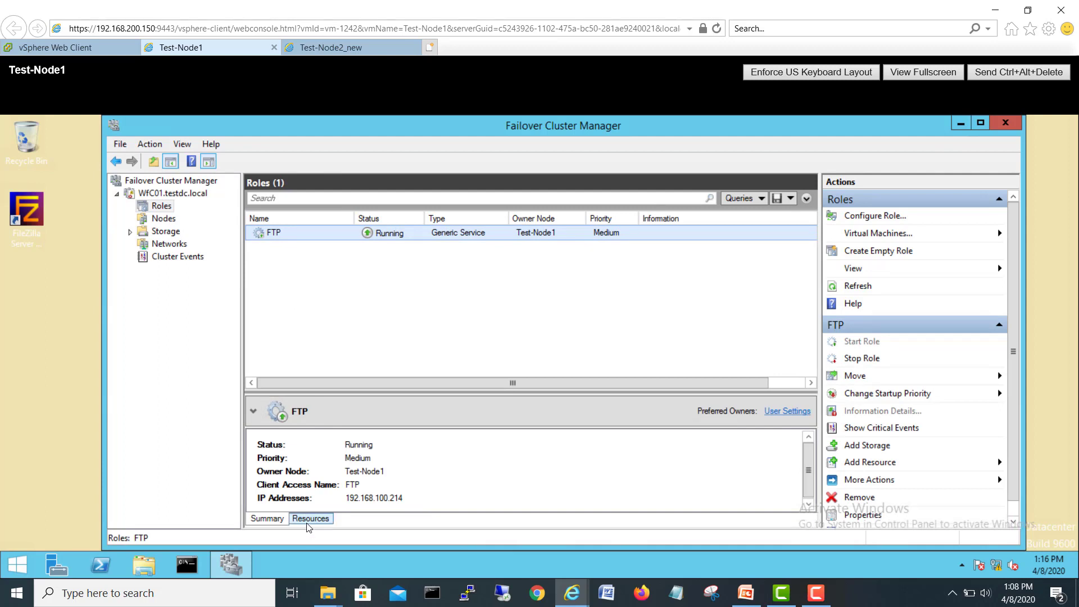
left_click(308, 519)
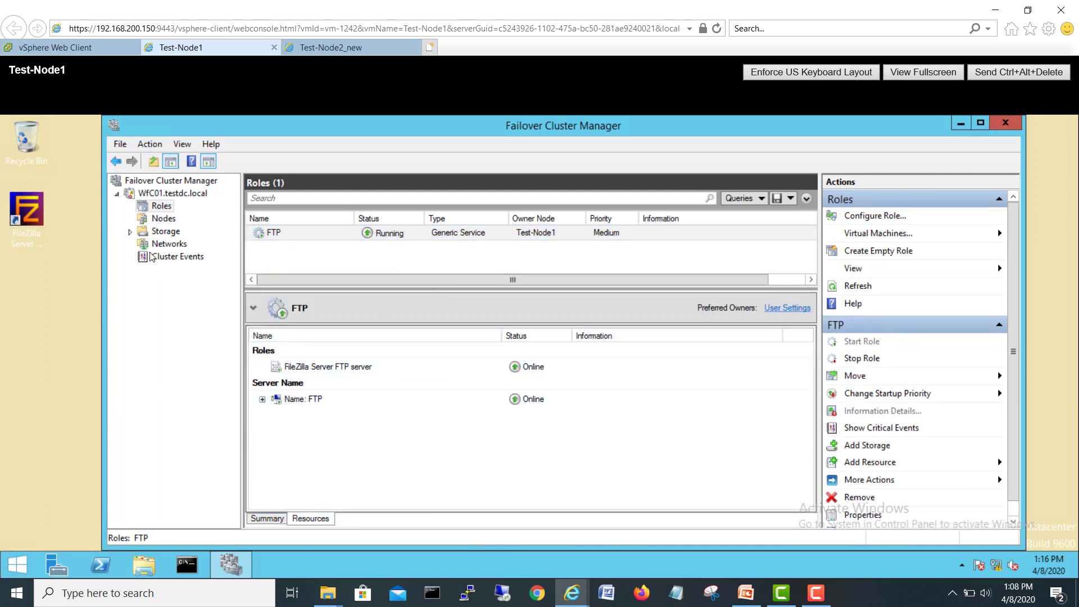
left_click(129, 231)
left_click(167, 233)
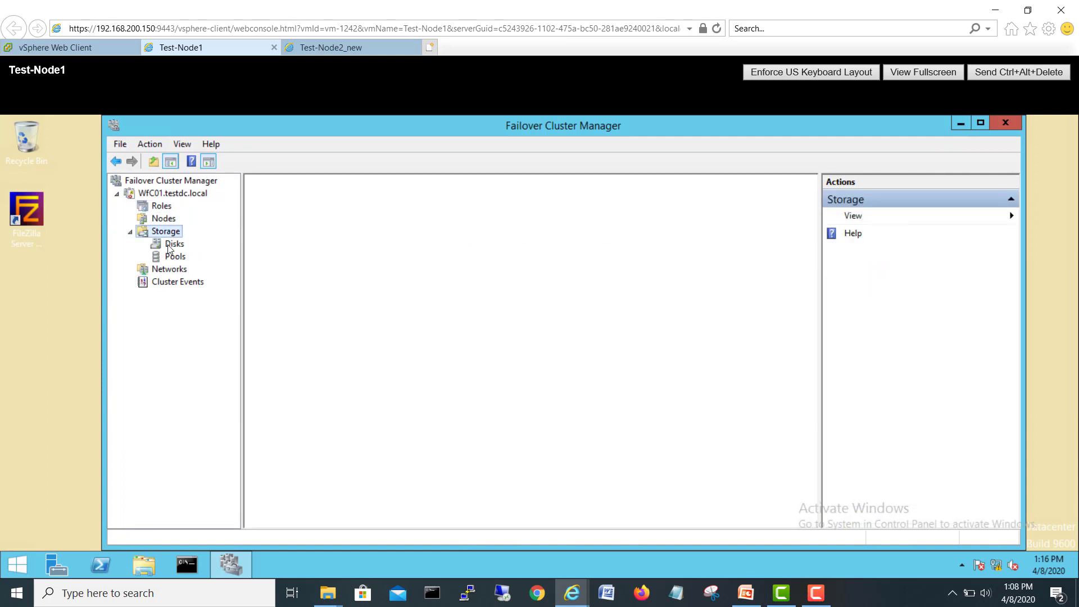
left_click(170, 246)
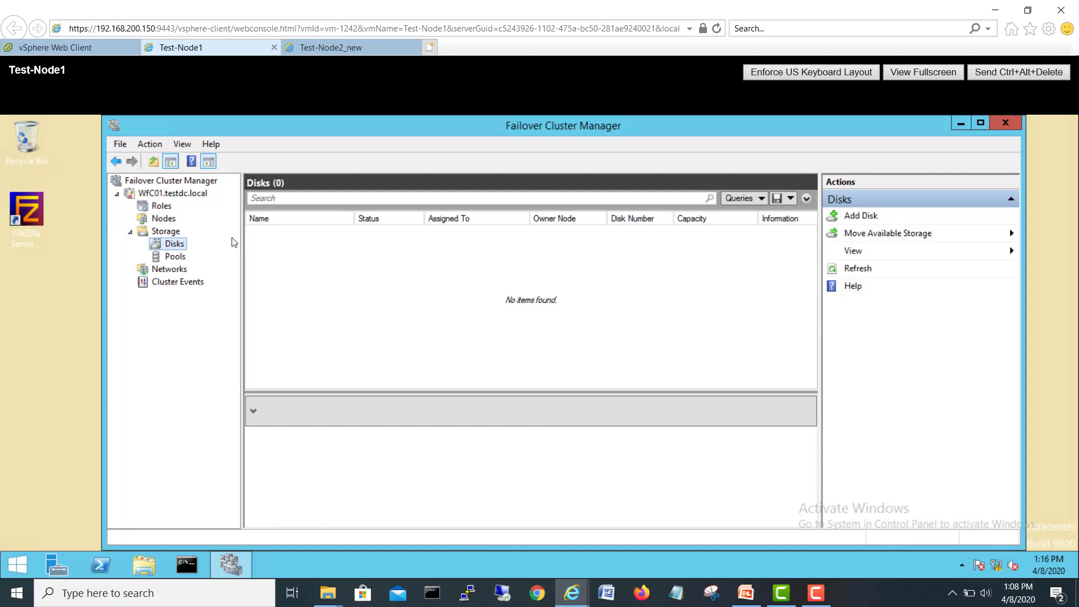
left_click(161, 206)
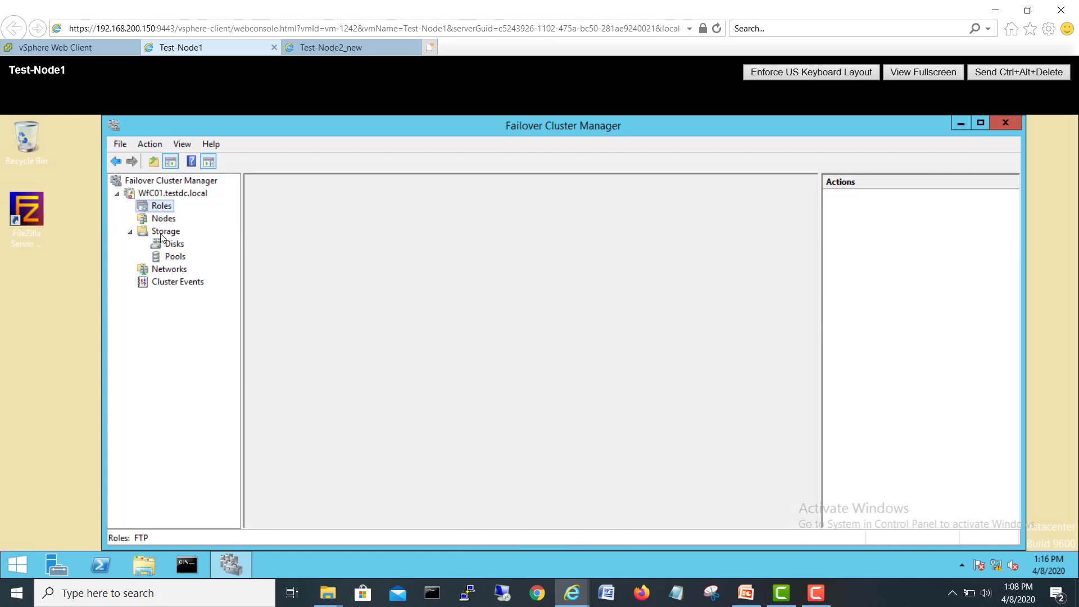
left_click(163, 218)
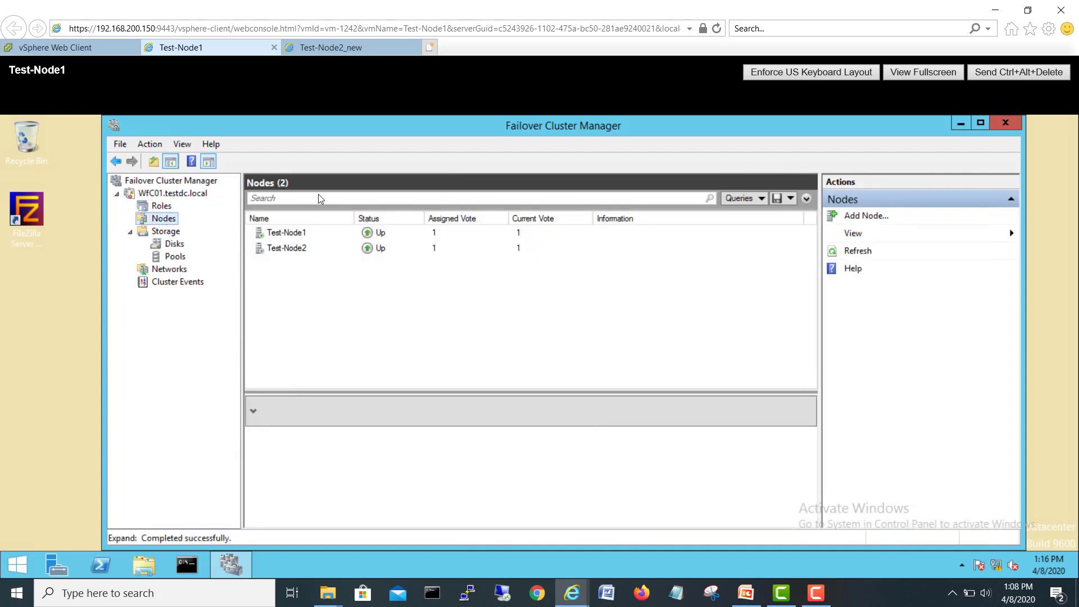
left_click(161, 206)
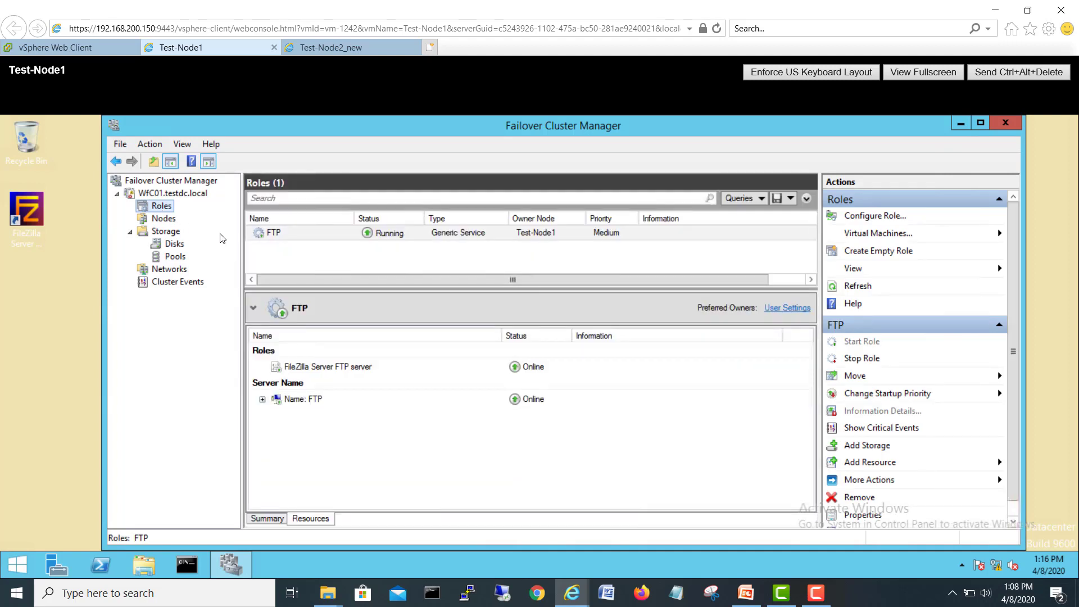
right_click(60, 561)
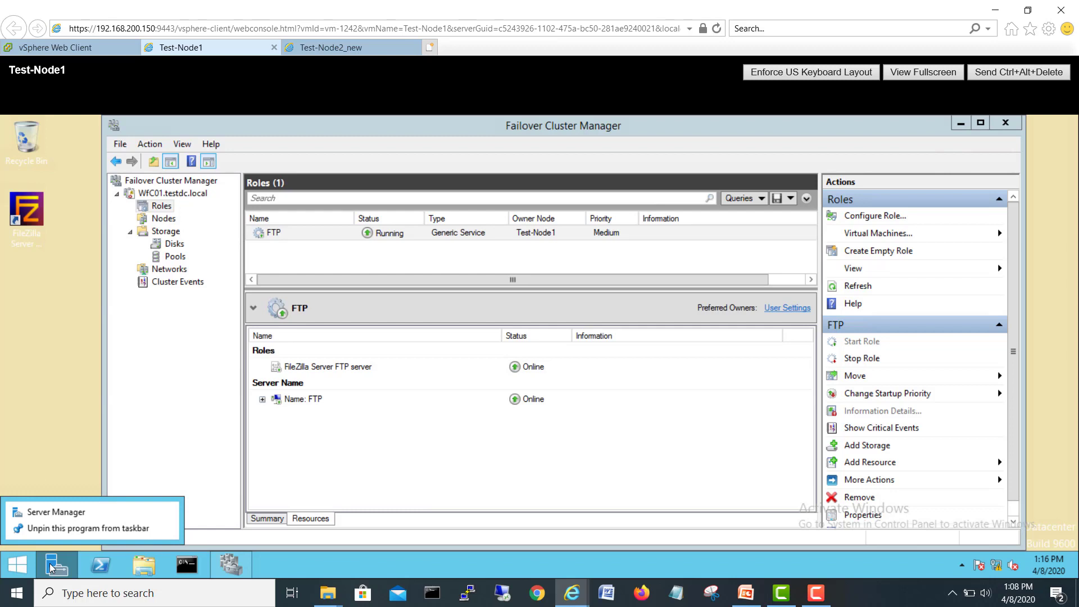
key("Escape")
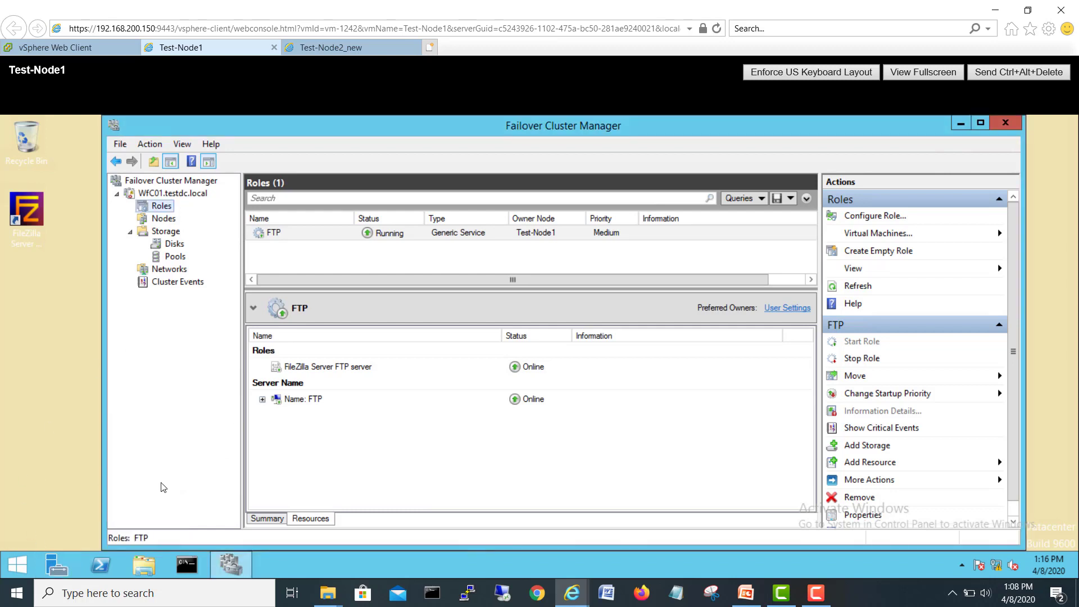
Step: Open Disk Management in Computer Management on Test-Node1 via Server Manager Tools
left_click(961, 123)
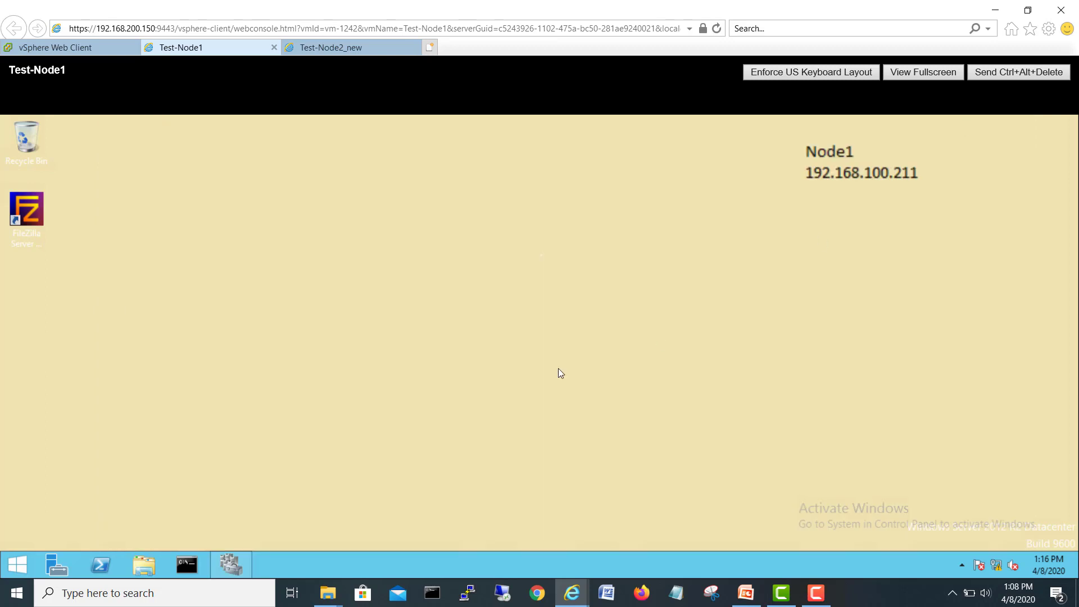
left_click(57, 563)
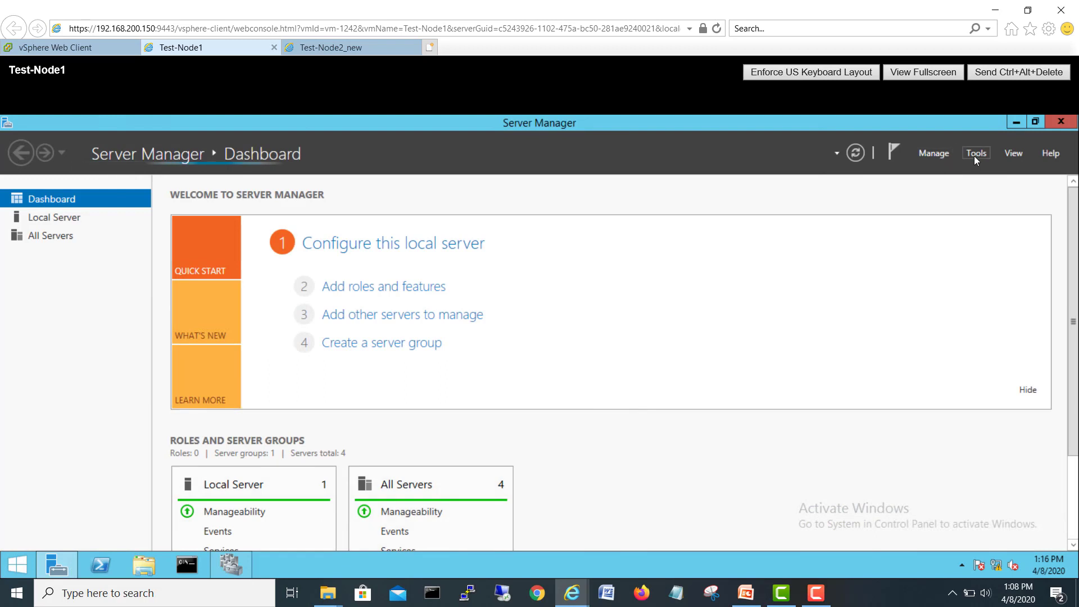
left_click(977, 154)
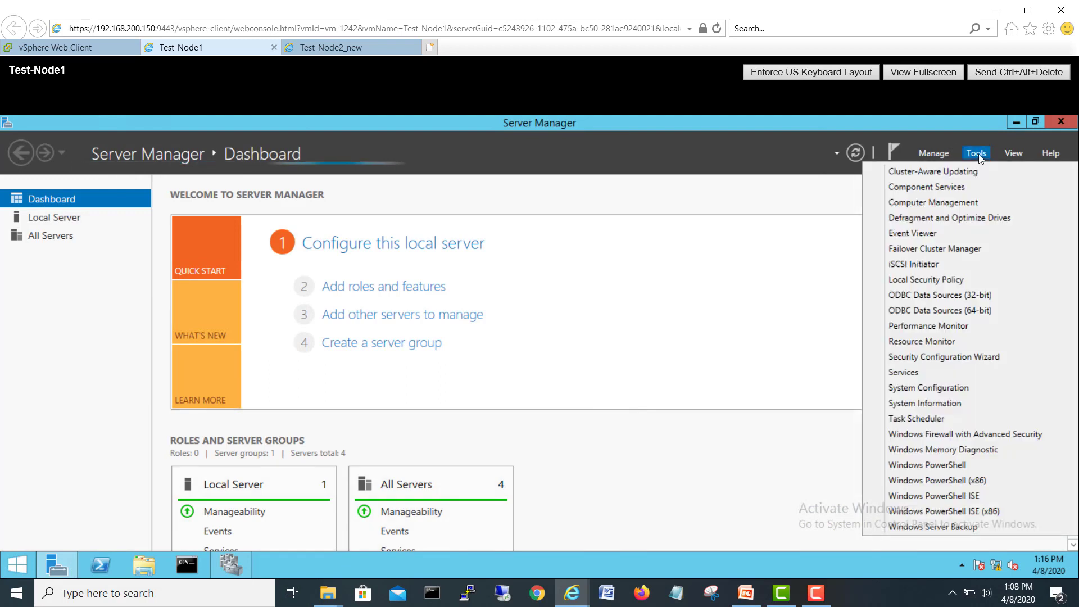
left_click(958, 202)
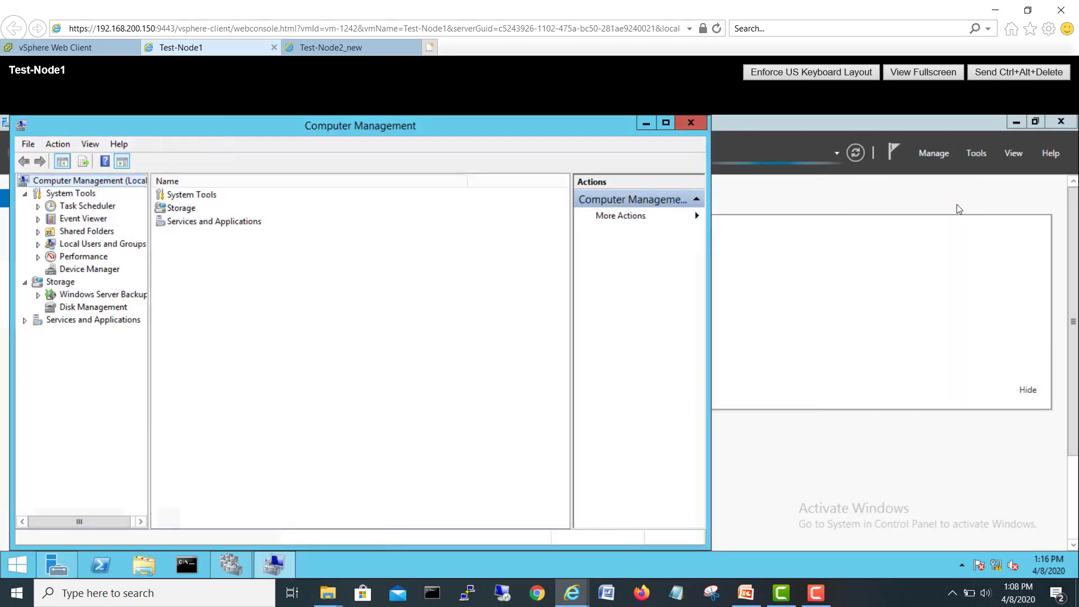
left_click(1061, 122)
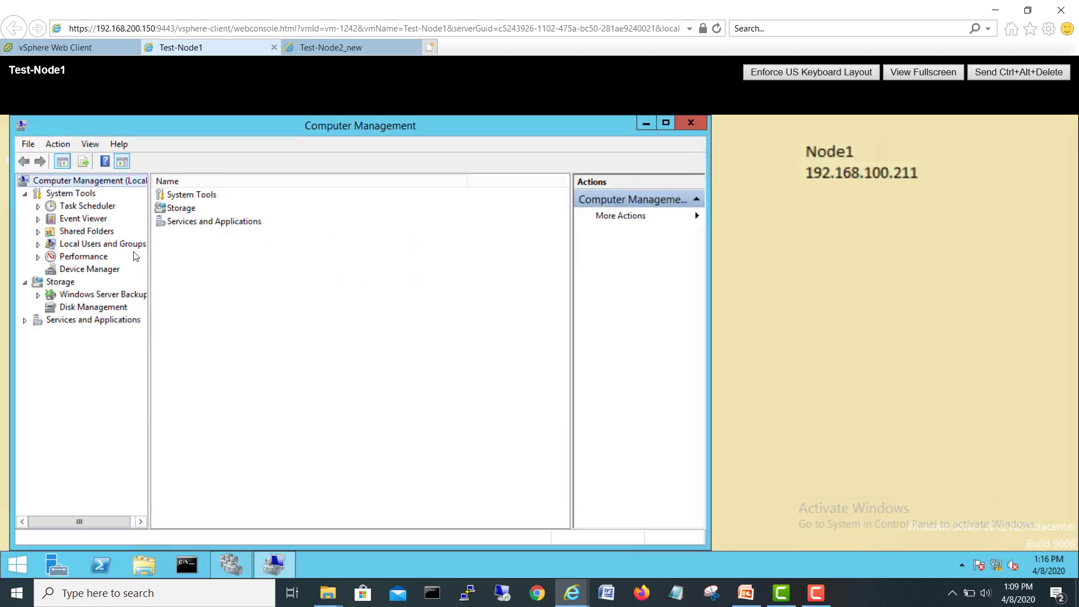
left_click(82, 309)
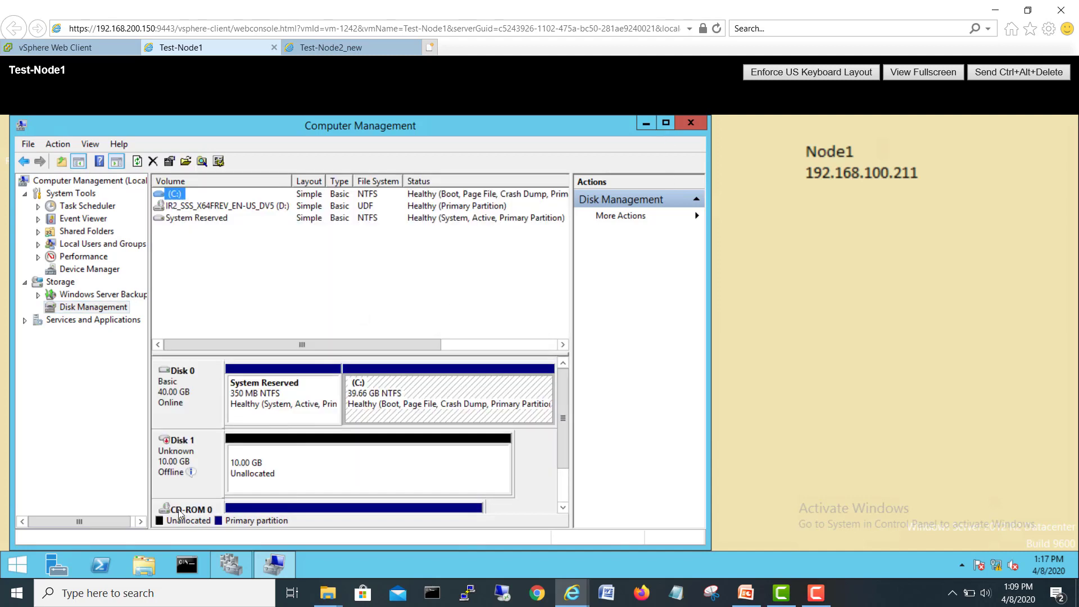
Step: Bring the 10 GB Disk 1 online and initialize it as MBR
mouse_move(190, 471)
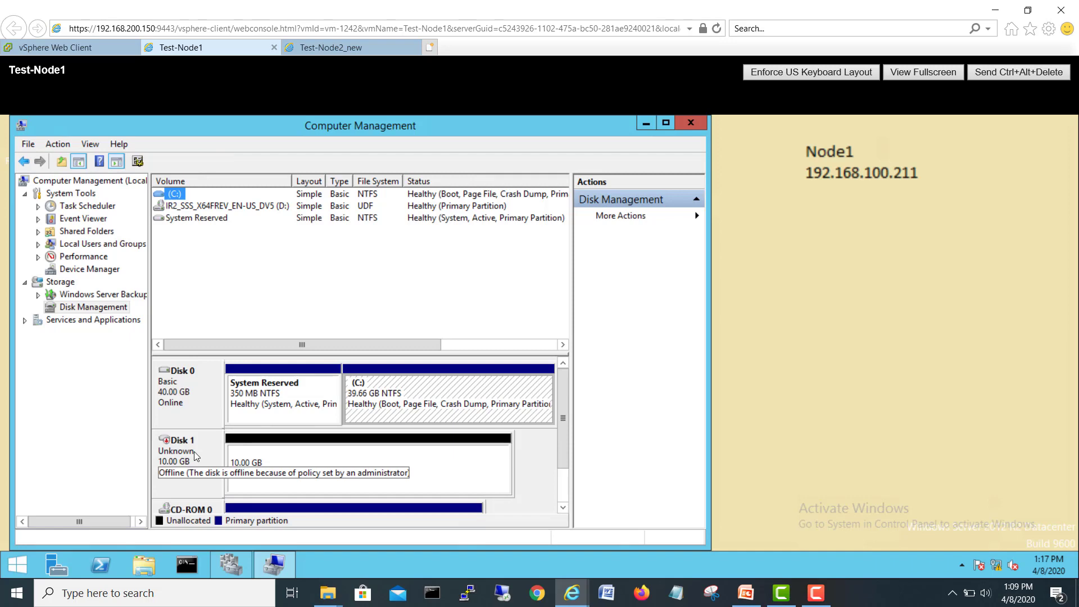
right_click(195, 452)
left_click(214, 462)
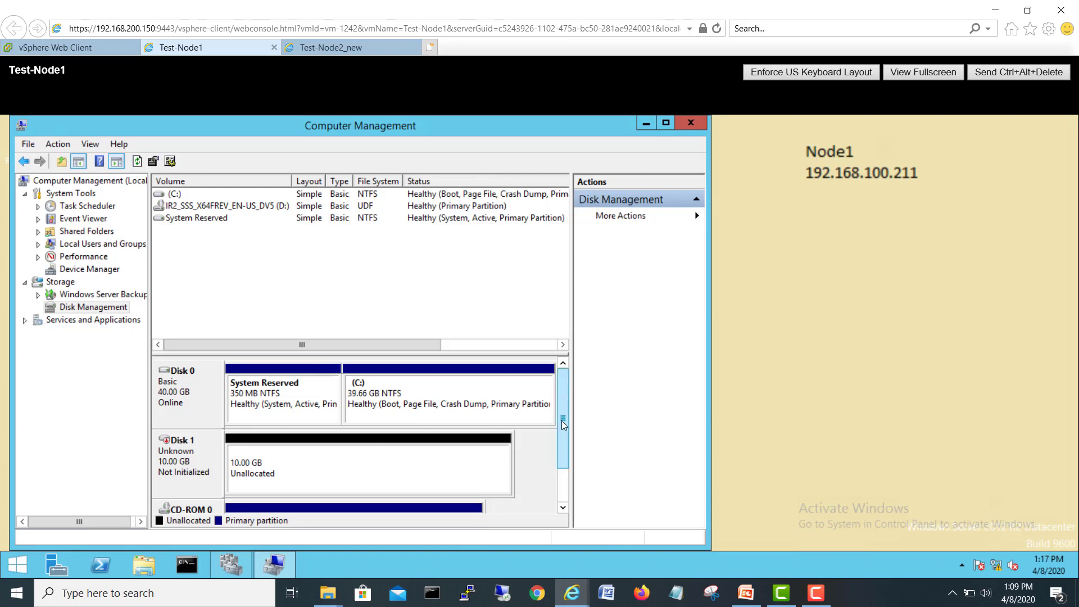
left_click_drag(562, 425, 564, 458)
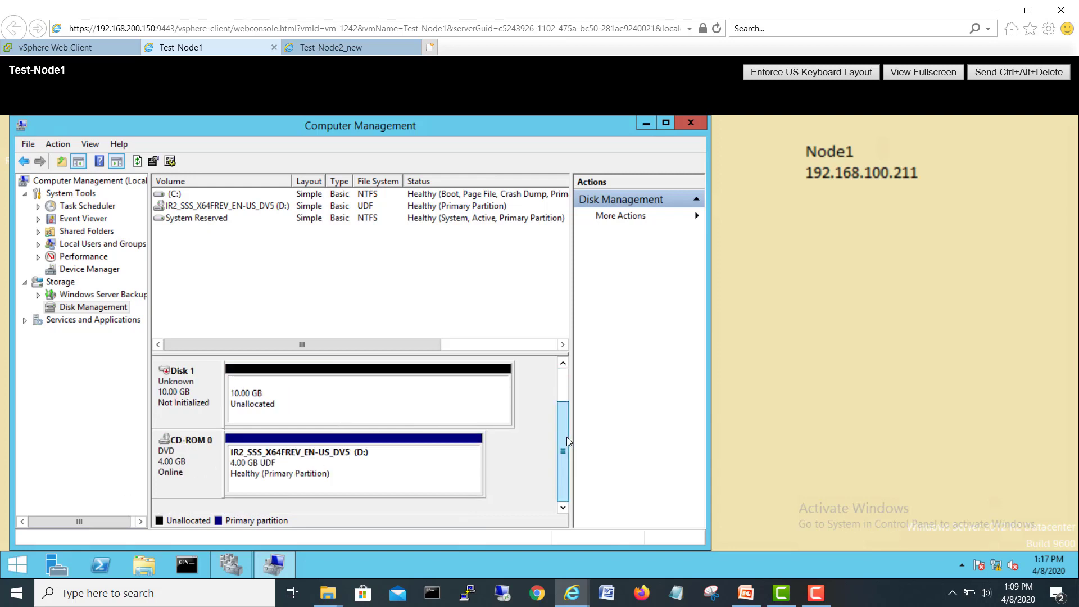
right_click(164, 390)
left_click(197, 399)
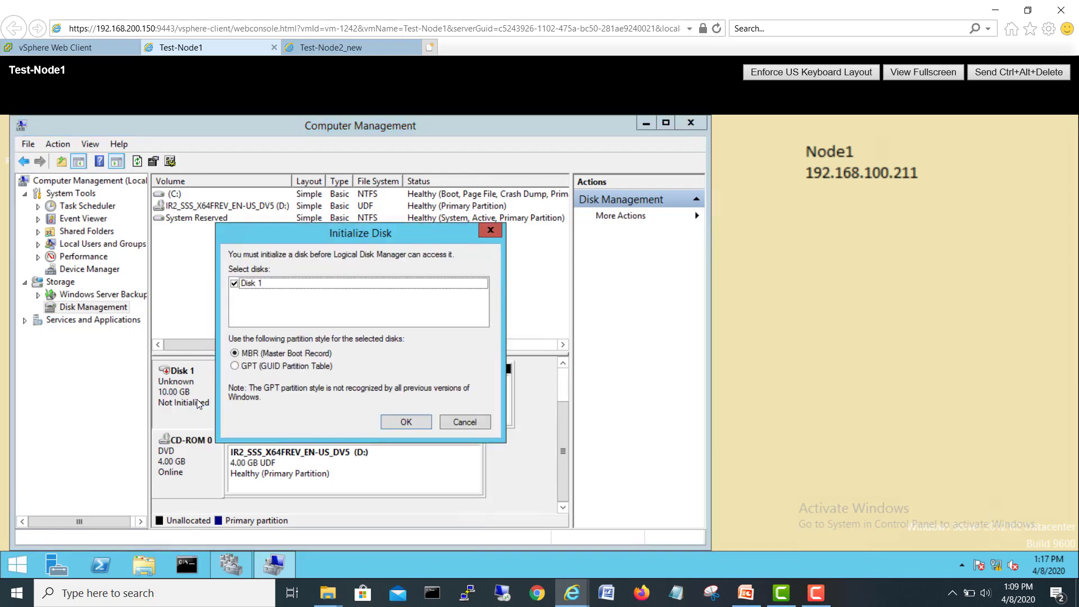
left_click(414, 424)
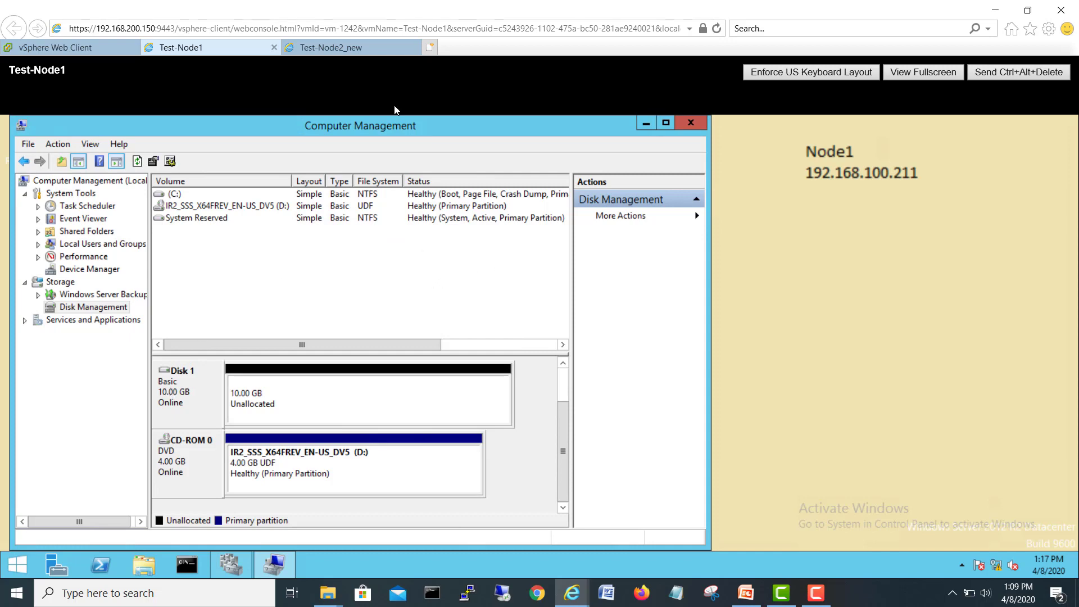
Step: Check Test-Node2_new's offline Disk 1 in Disk Management, then return to Test-Node1's console
left_click(344, 50)
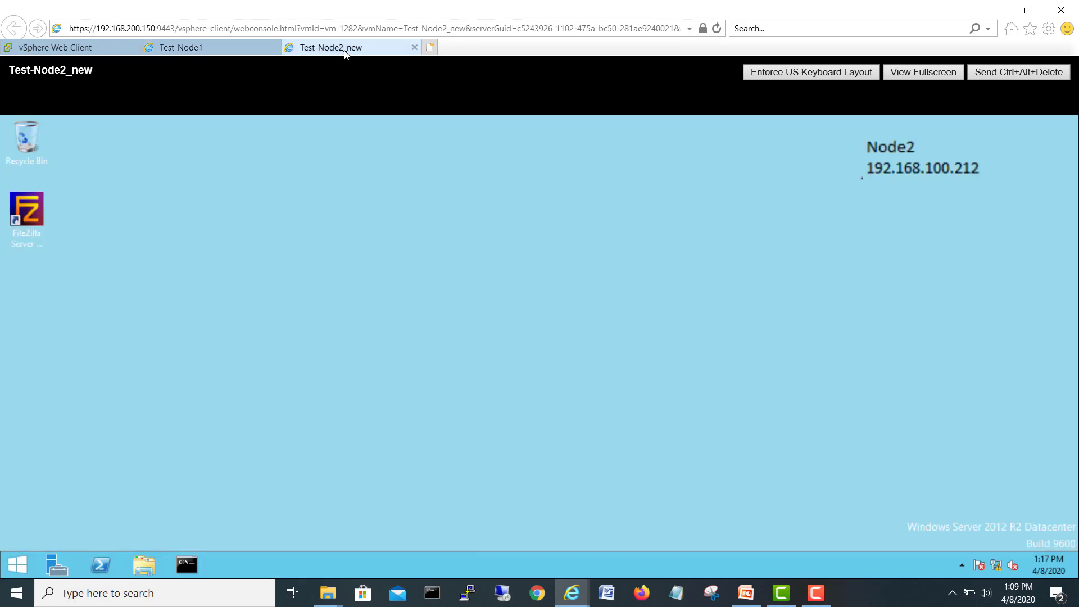
left_click(57, 567)
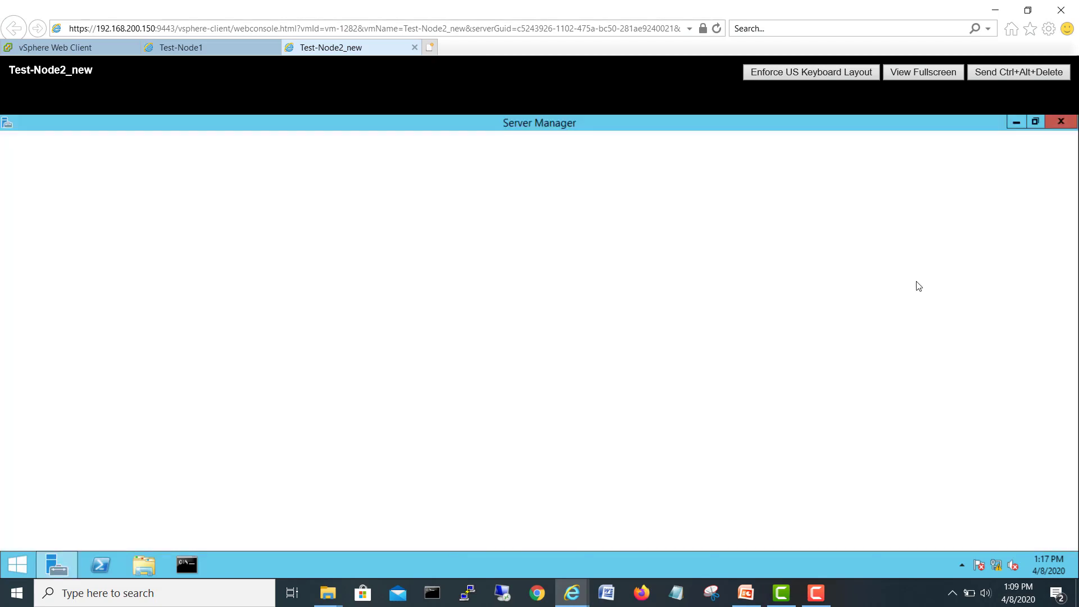
left_click(983, 154)
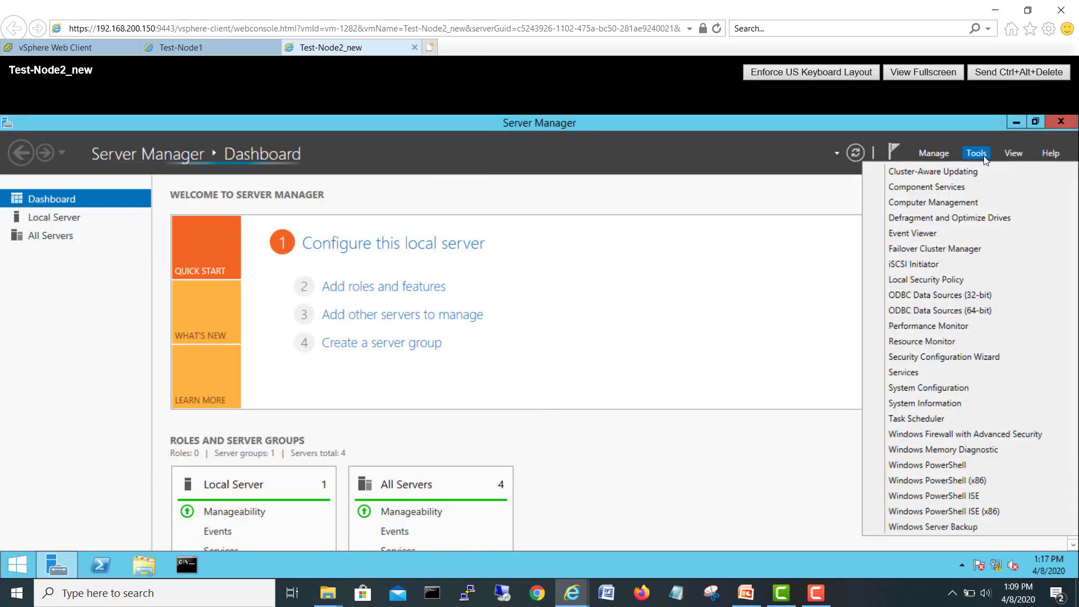
left_click(956, 203)
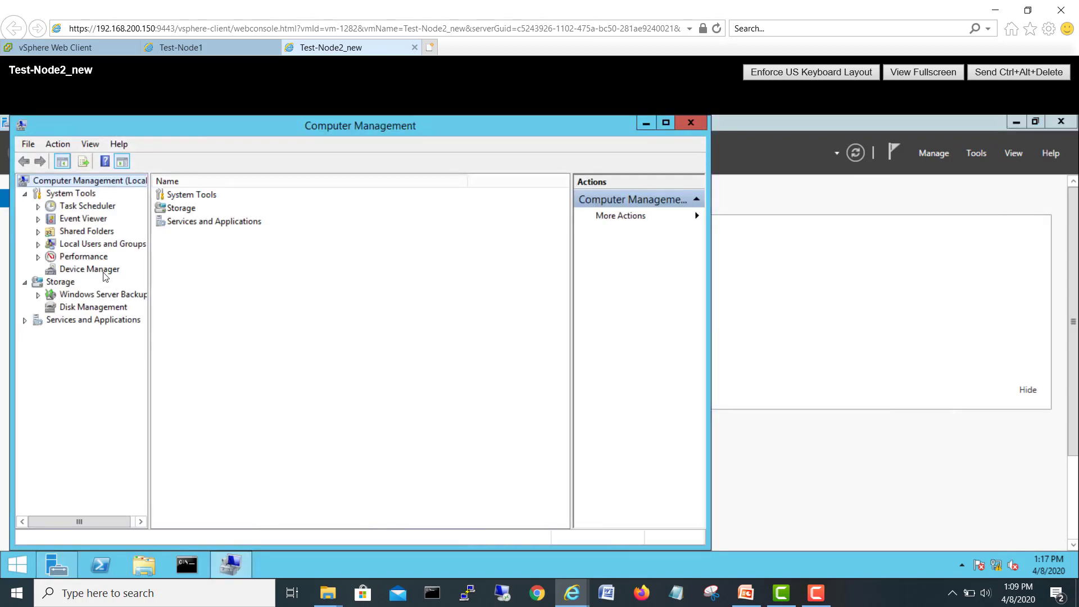
left_click(104, 272)
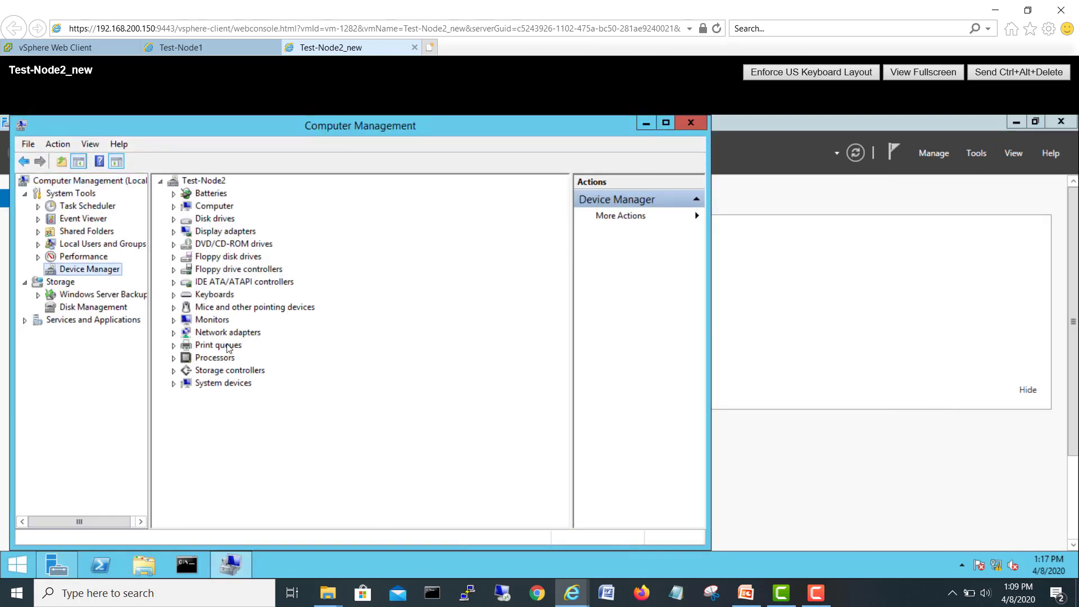
left_click(78, 309)
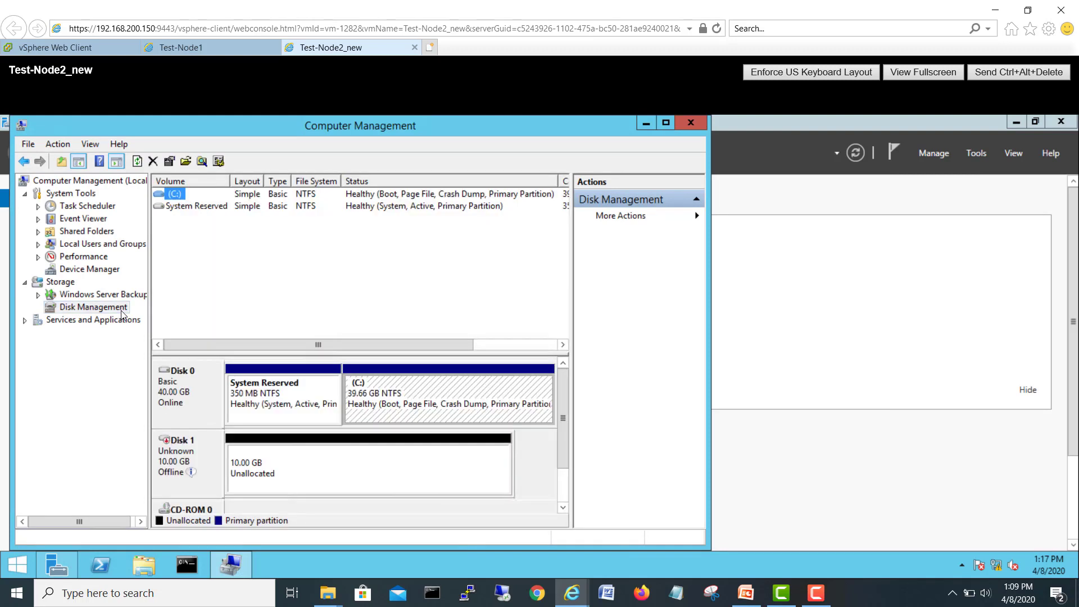
right_click(200, 452)
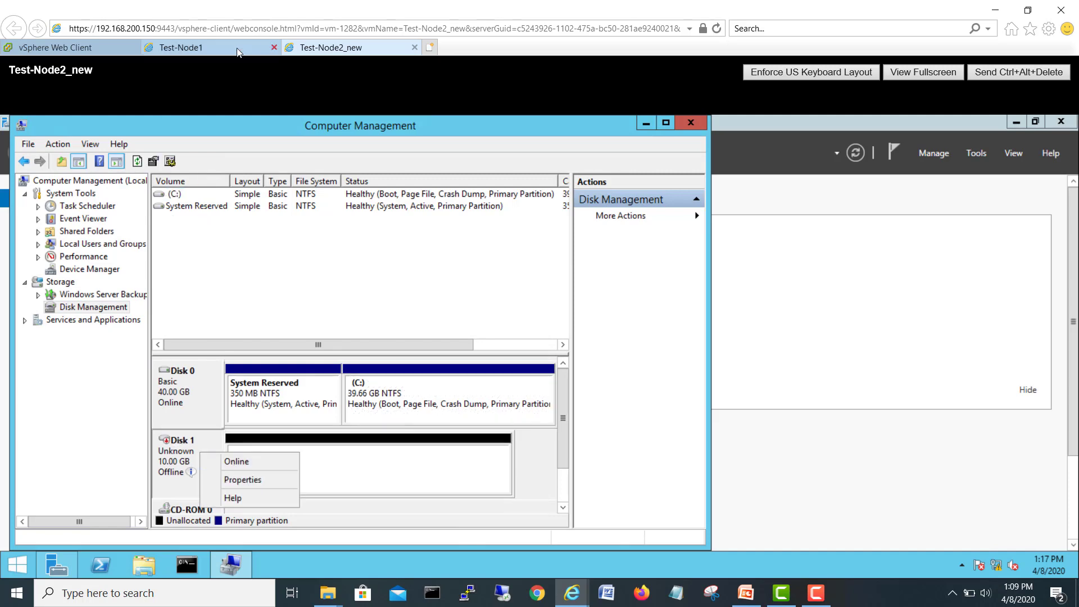
left_click(219, 50)
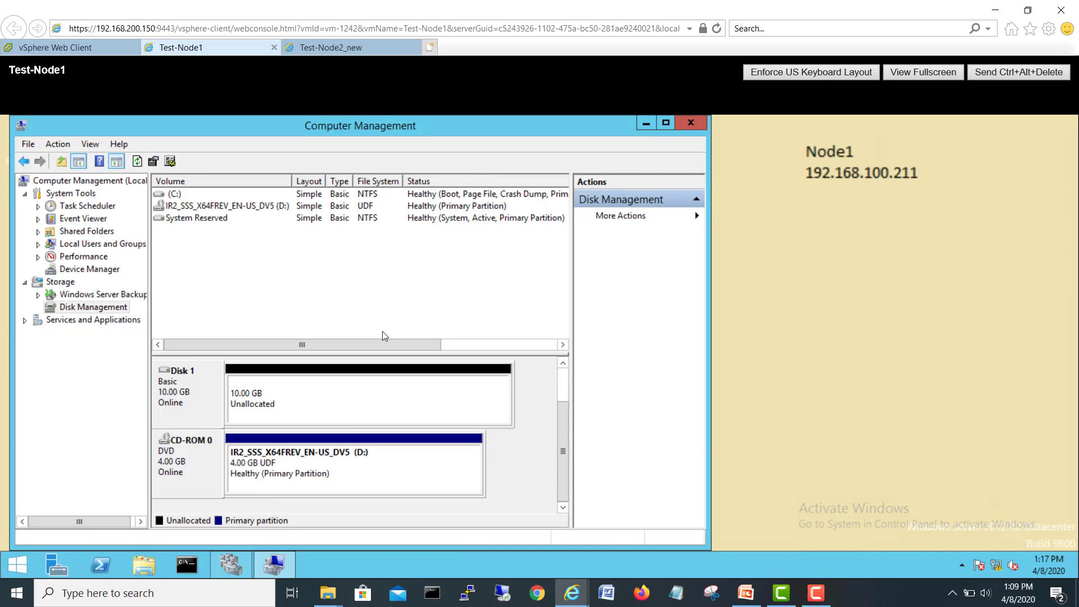
Step: Add Cluster Disk 1 to cluster WFC01 from Storage > Disks
left_click(691, 124)
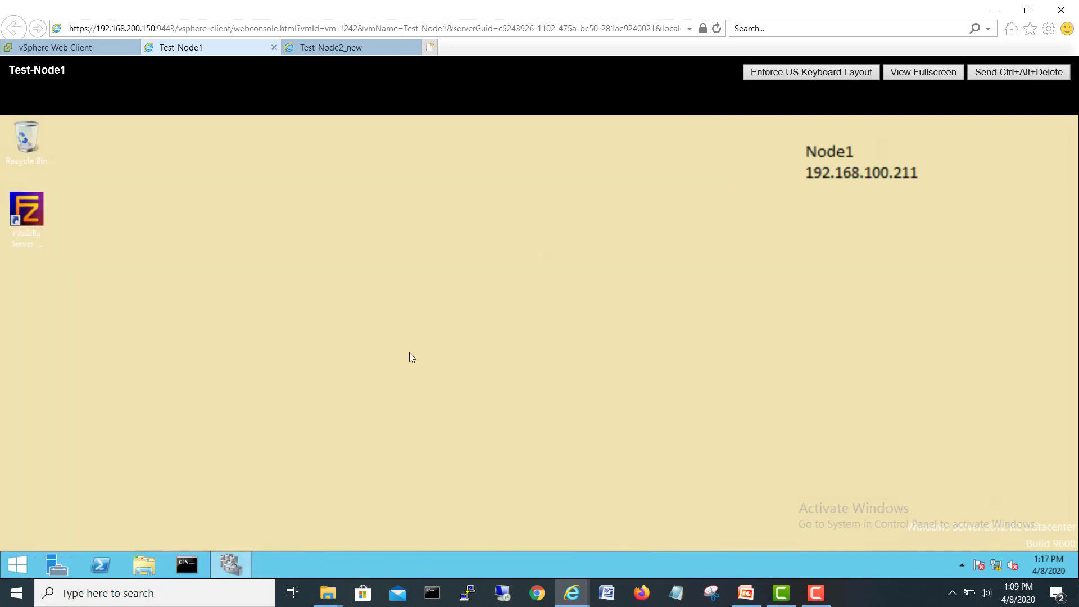
left_click(234, 555)
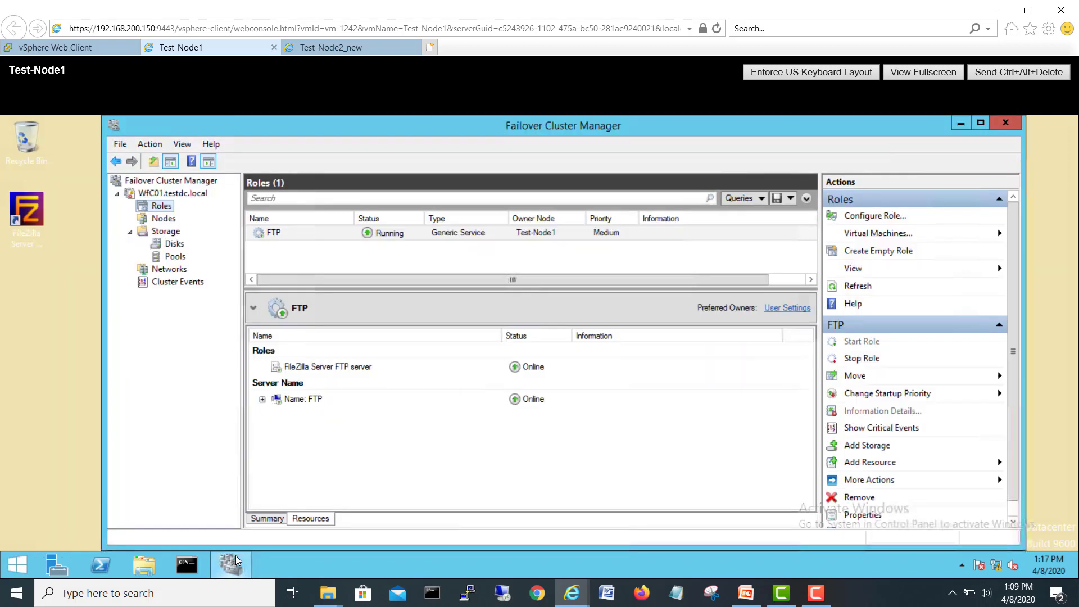
left_click(173, 244)
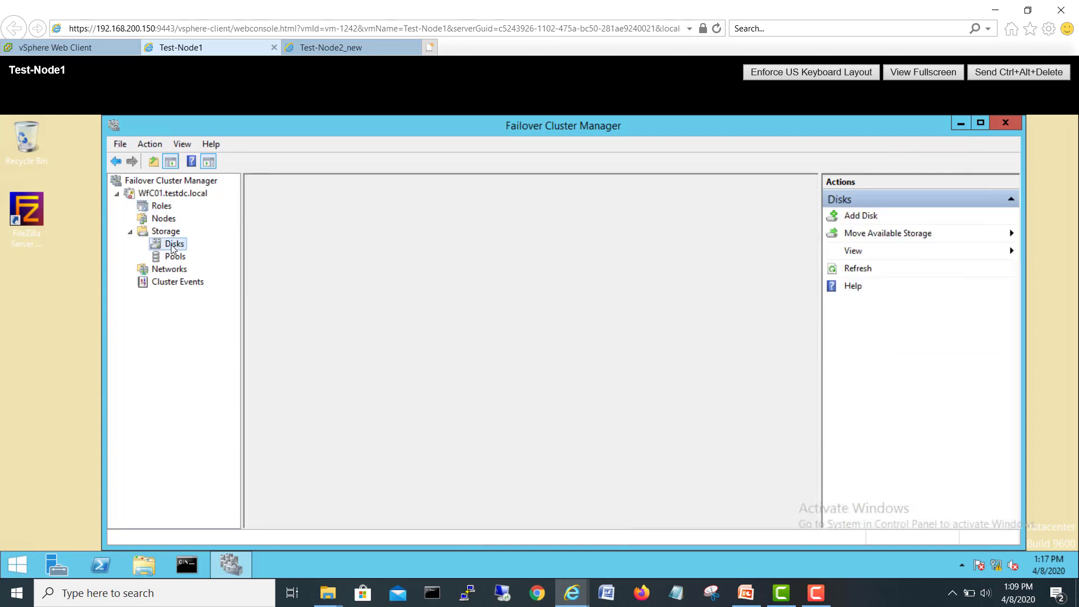
left_click(861, 217)
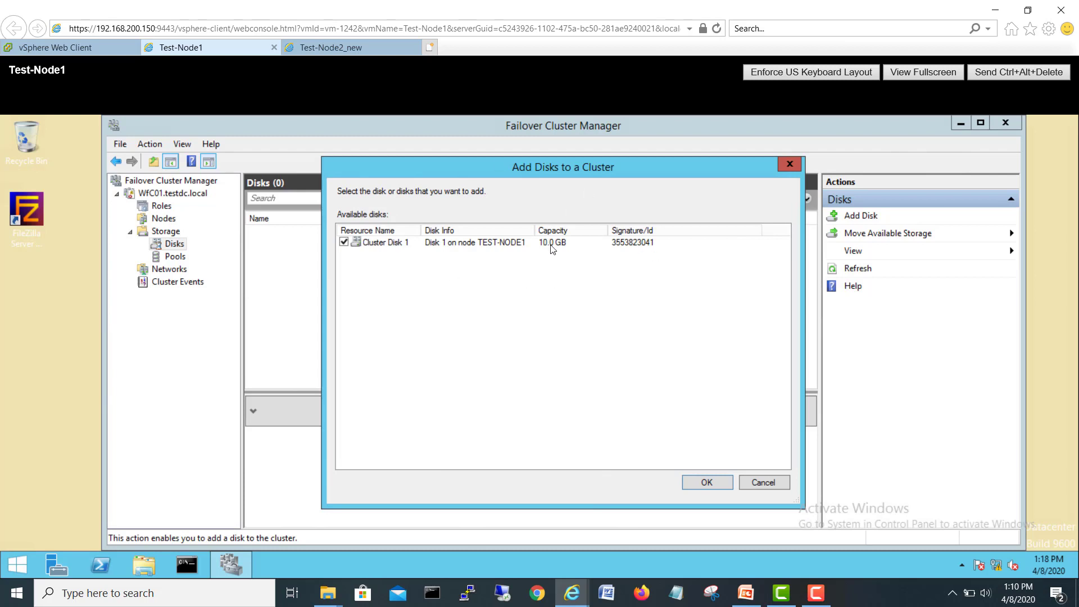
left_click(497, 248)
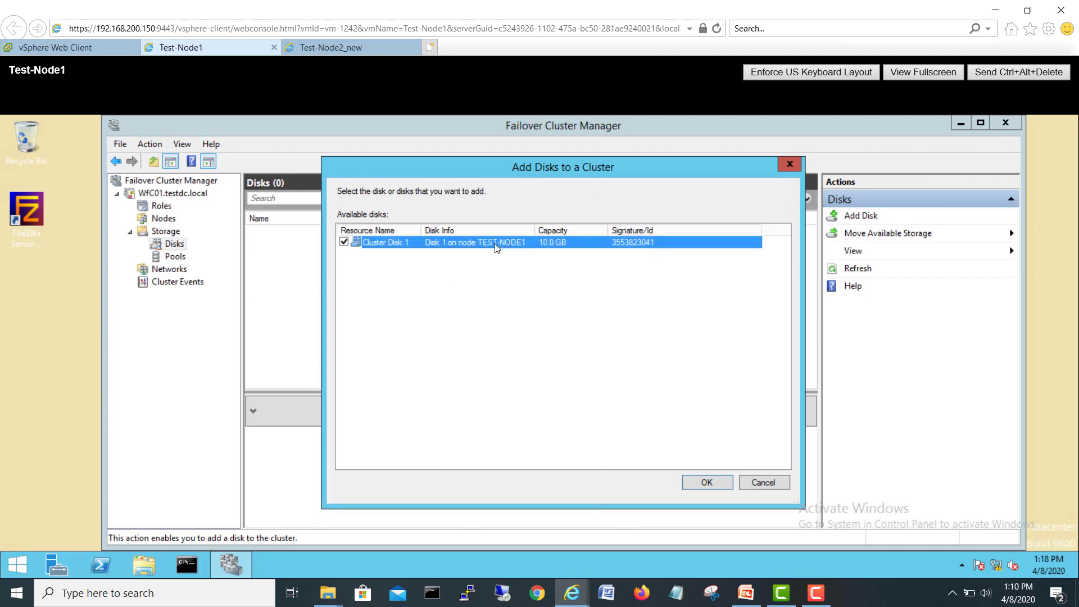
left_click(706, 482)
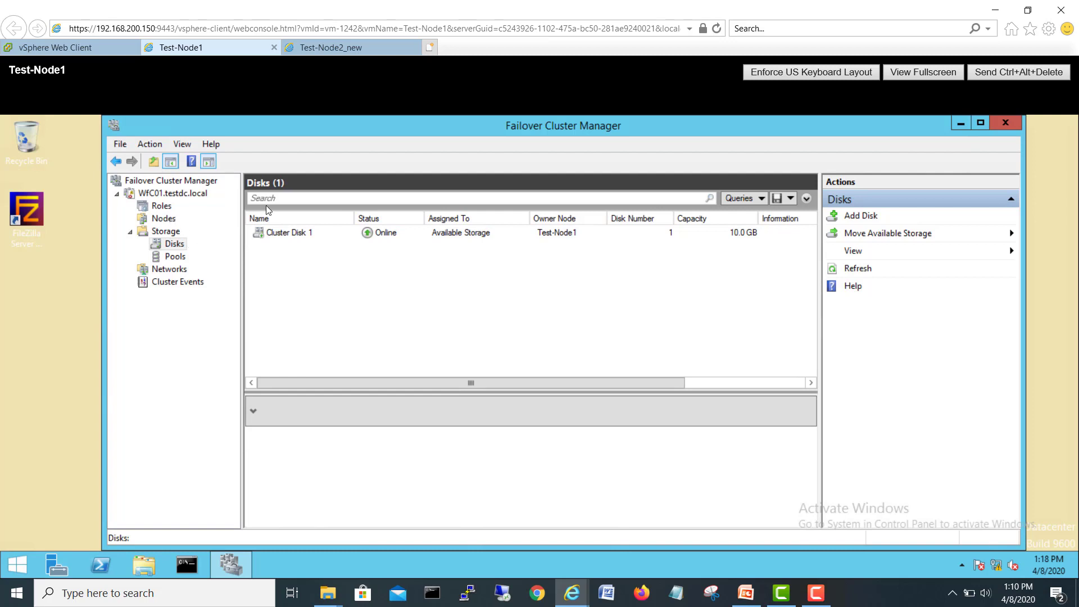
Step: Check Cluster Disk 1's actions under Disks, then go back to the cluster's roles
left_click(162, 206)
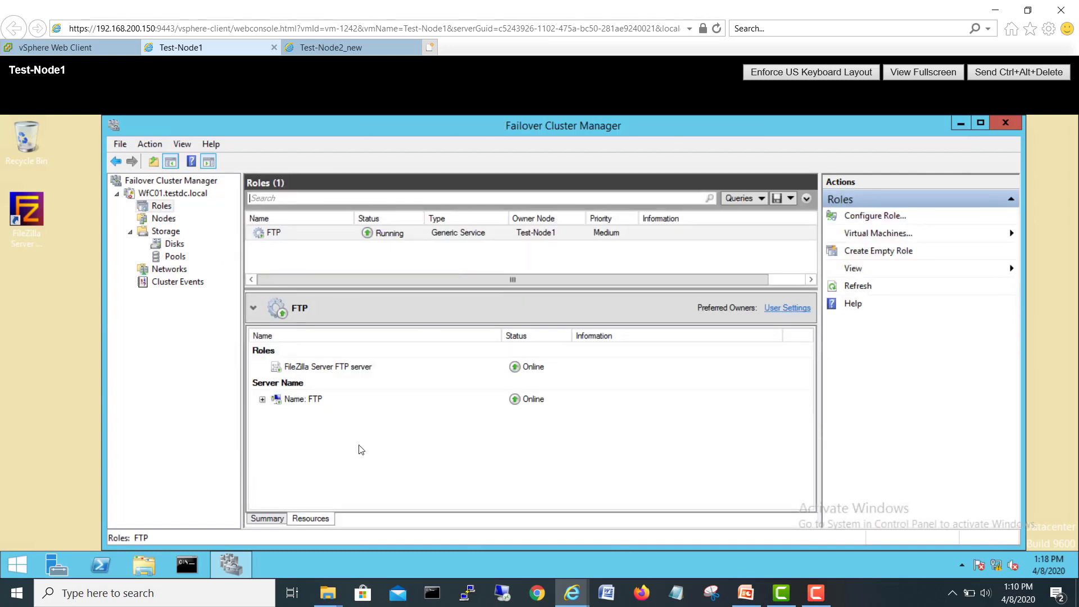
left_click(174, 244)
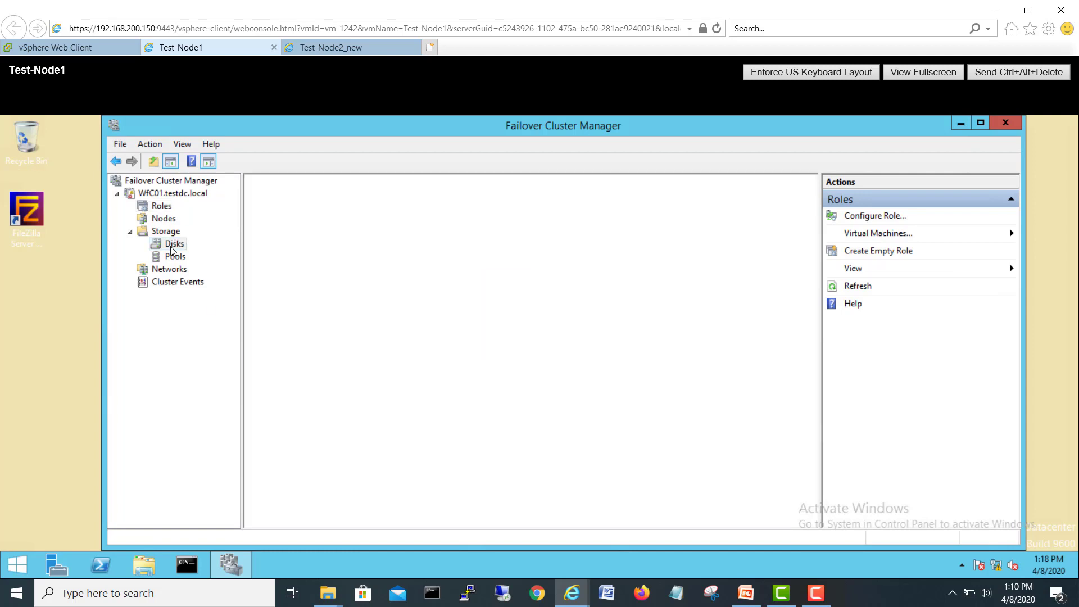
right_click(472, 236)
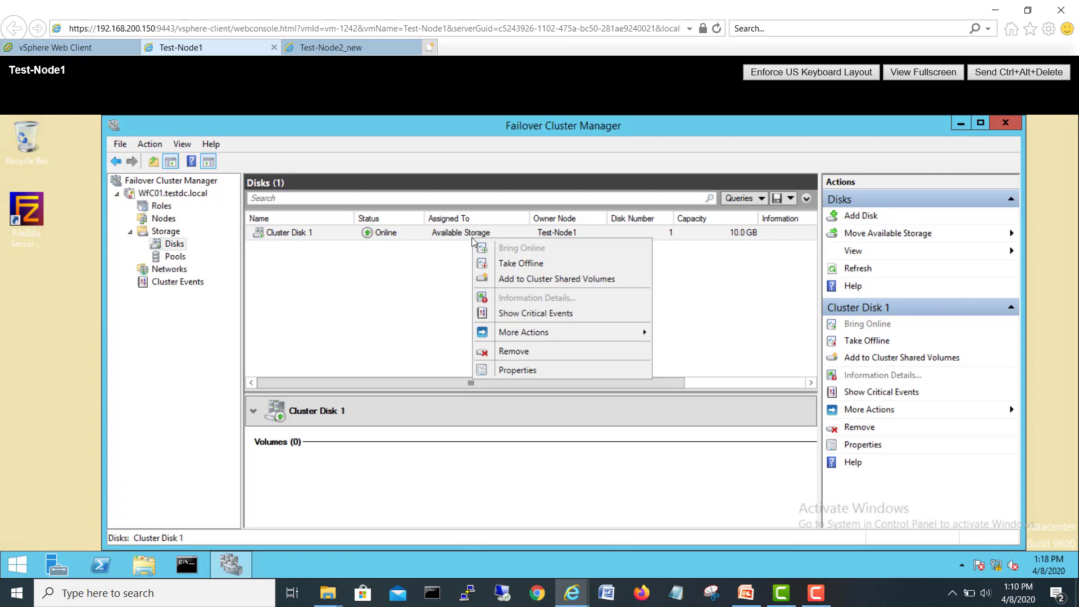
mouse_move(530, 337)
key("Escape")
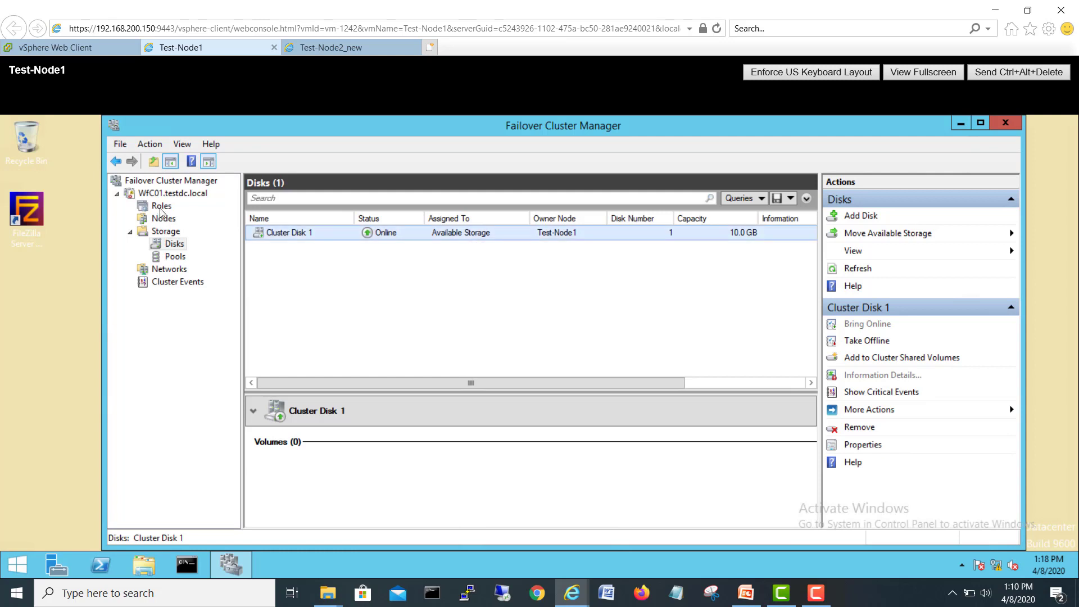
left_click(162, 206)
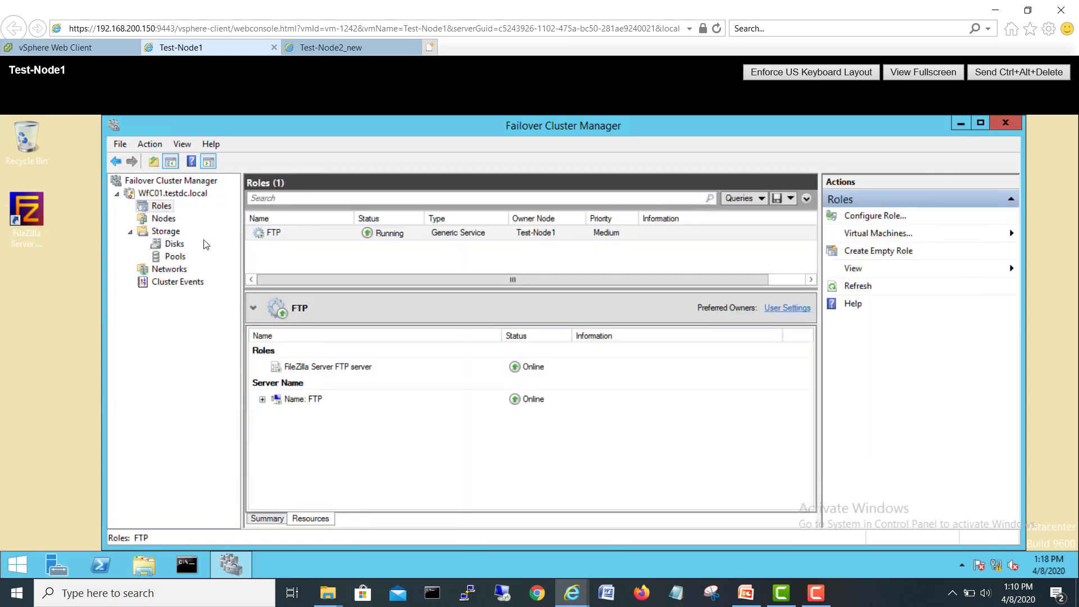
Step: Attach Cluster Disk 1 to the FTP role as storage and inspect it under the role's resources
right_click(298, 241)
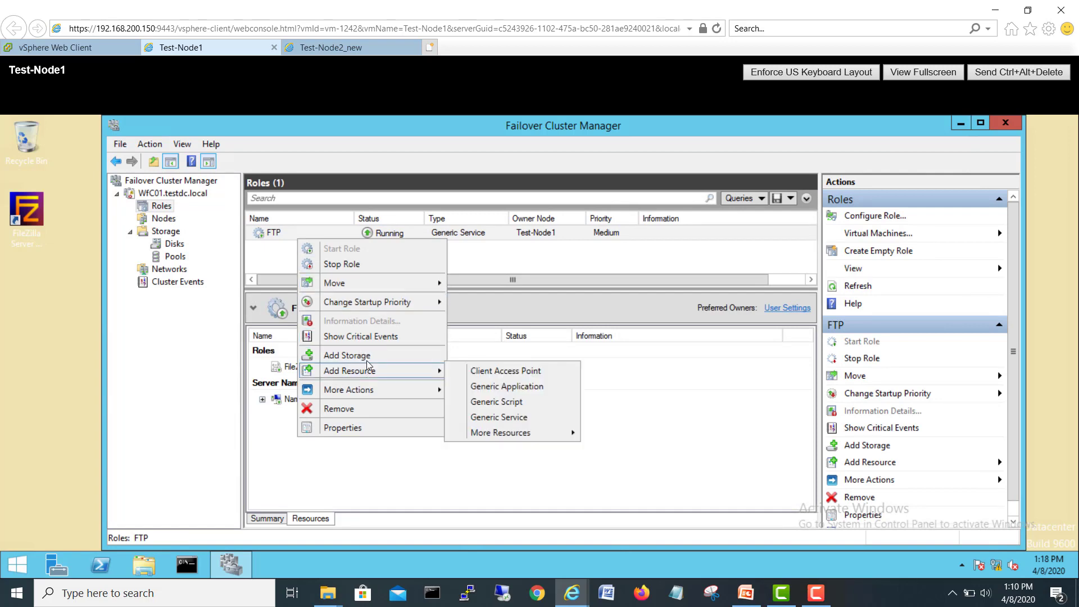
left_click(366, 356)
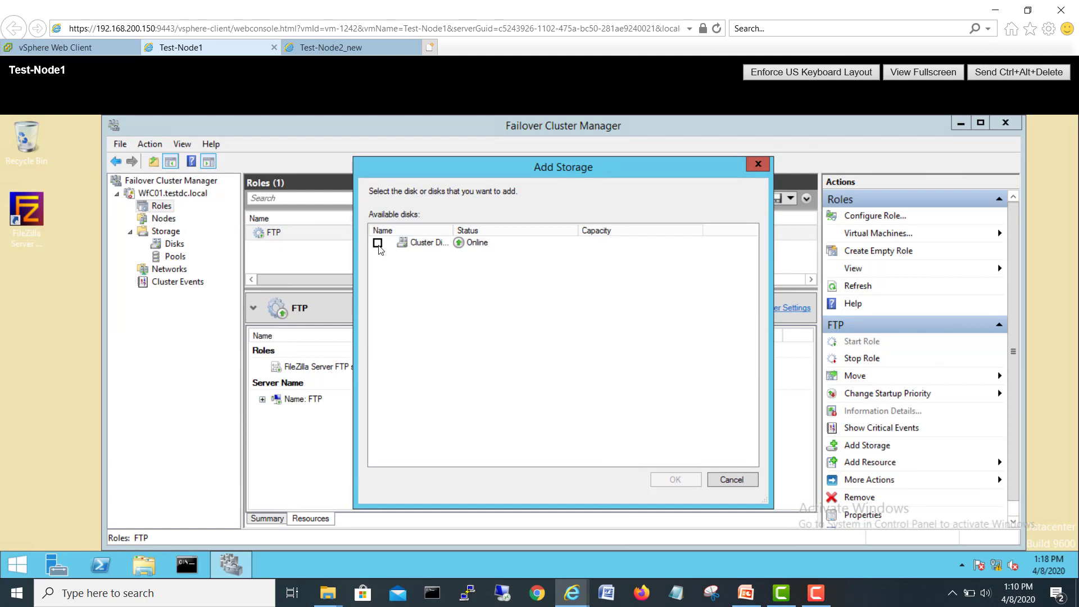
left_click(378, 245)
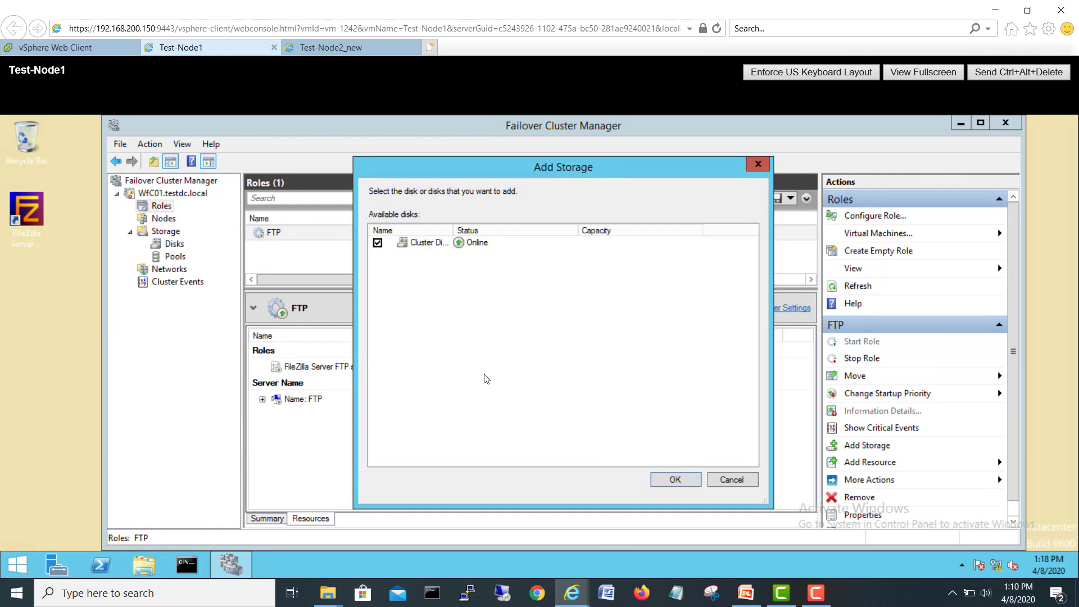
left_click(676, 479)
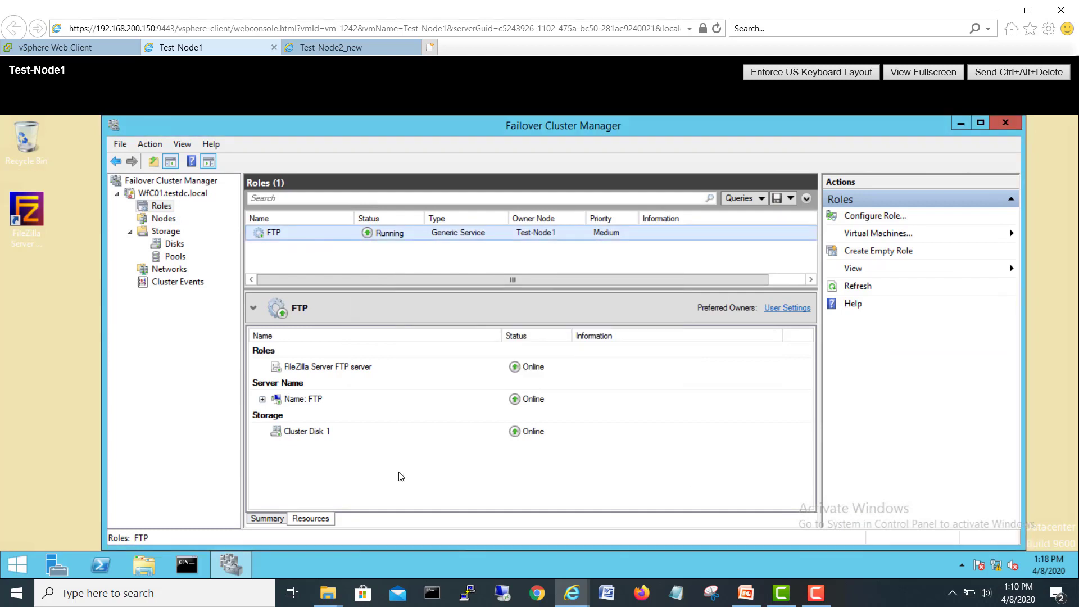
left_click(314, 435)
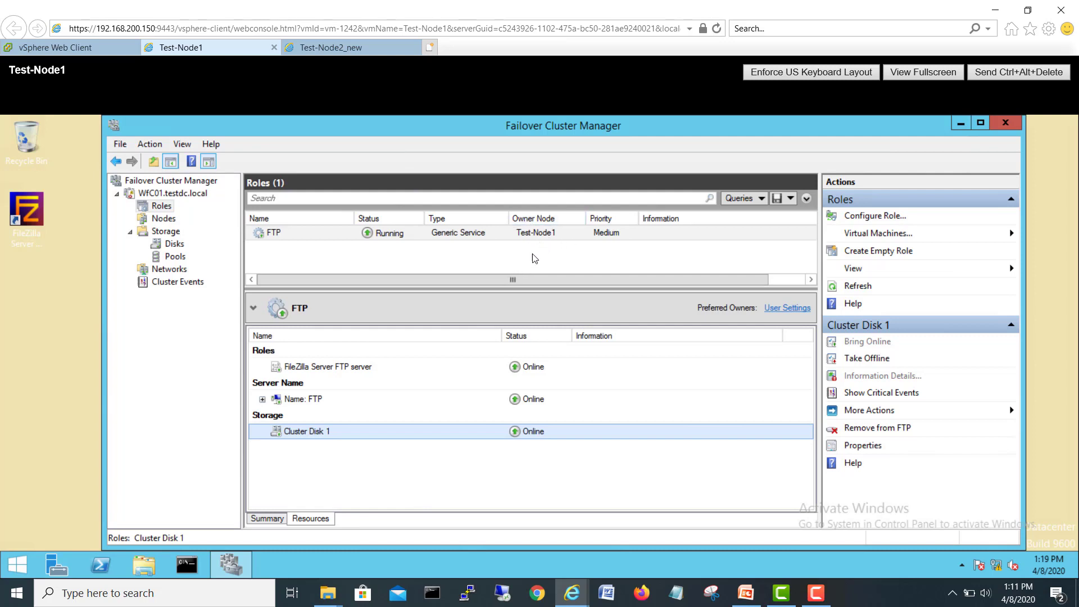
Step: Move the FTP role to Test-Node2 and widen the Status column to confirm it's online
right_click(535, 235)
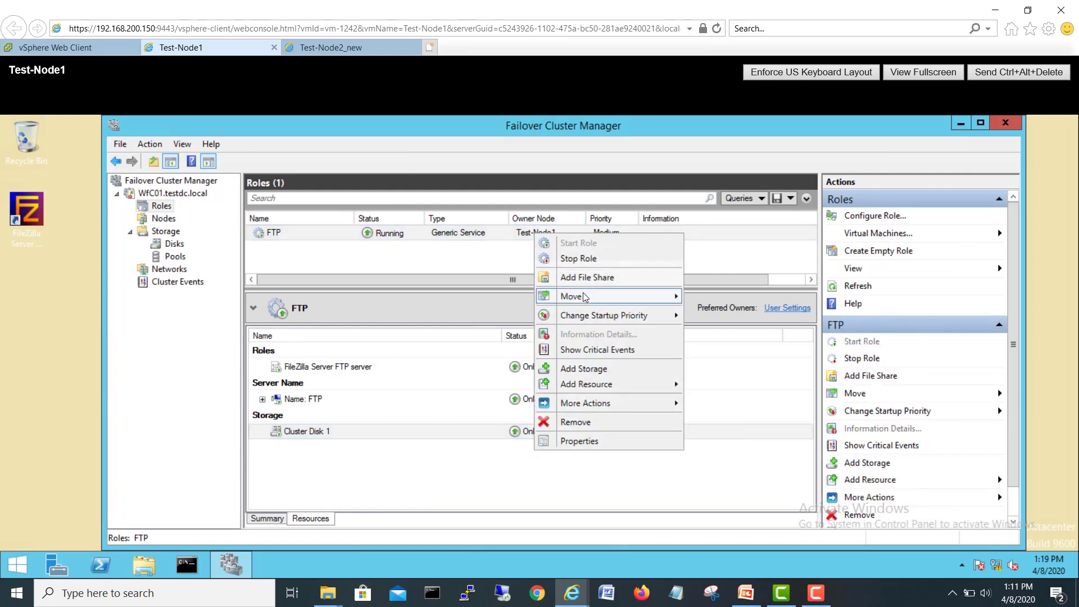
mouse_move(590, 298)
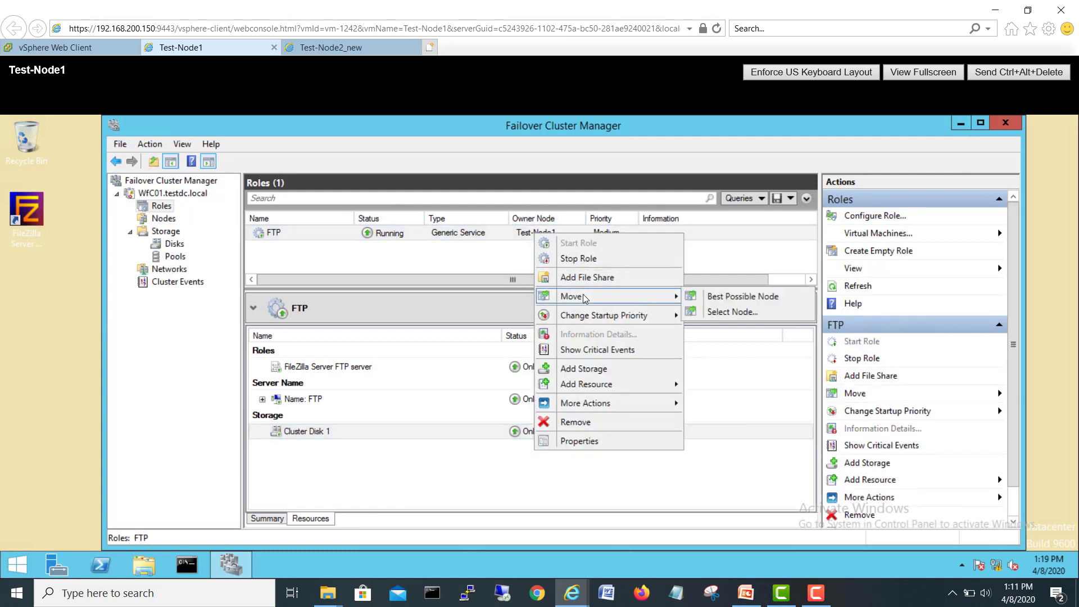
left_click(731, 312)
left_click(472, 274)
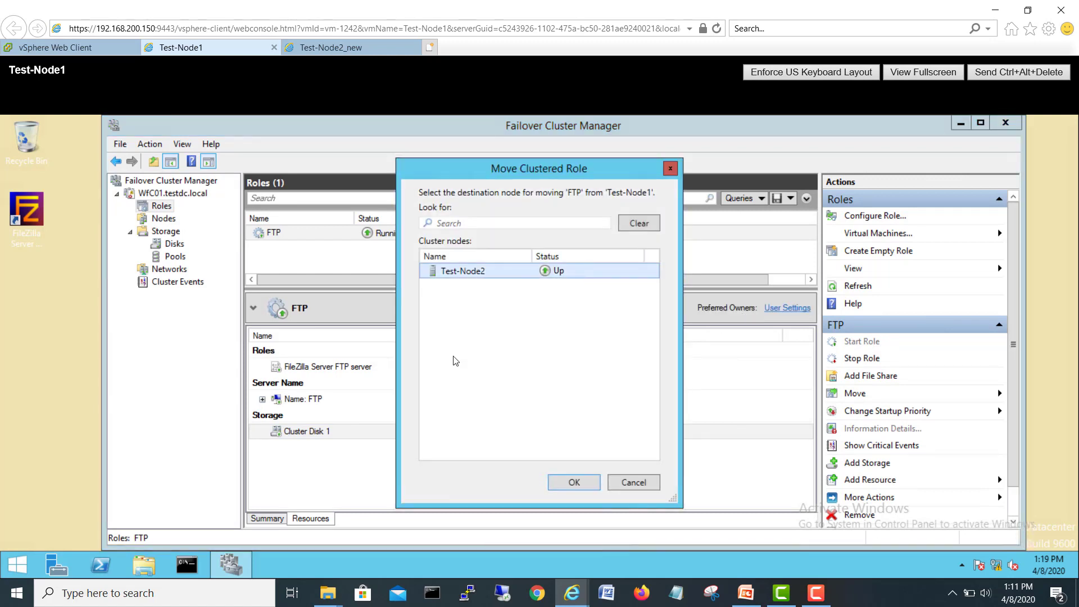
left_click(572, 483)
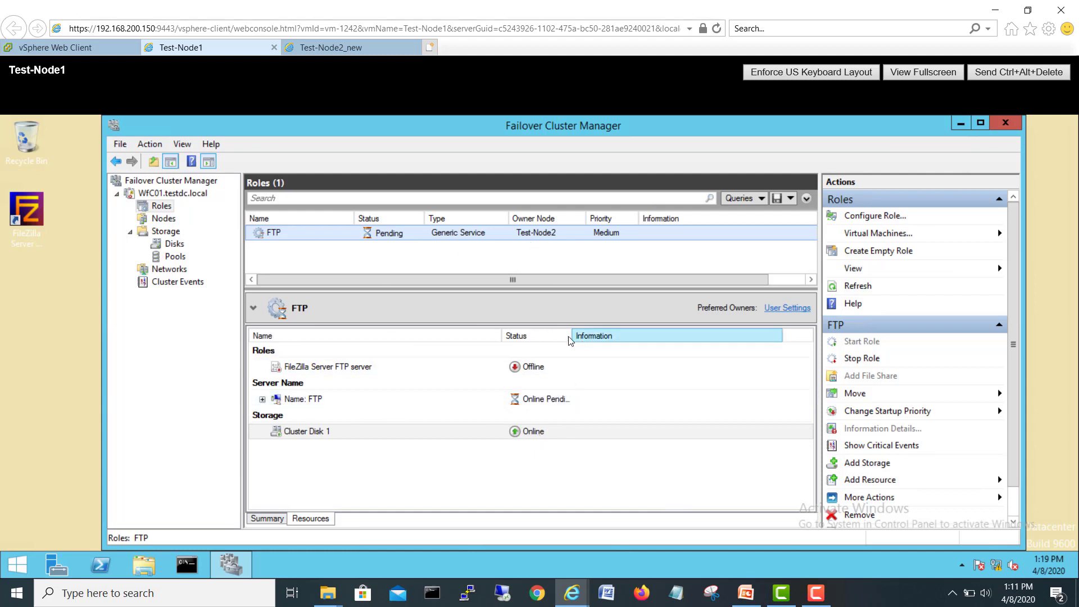
left_click_drag(573, 335, 613, 335)
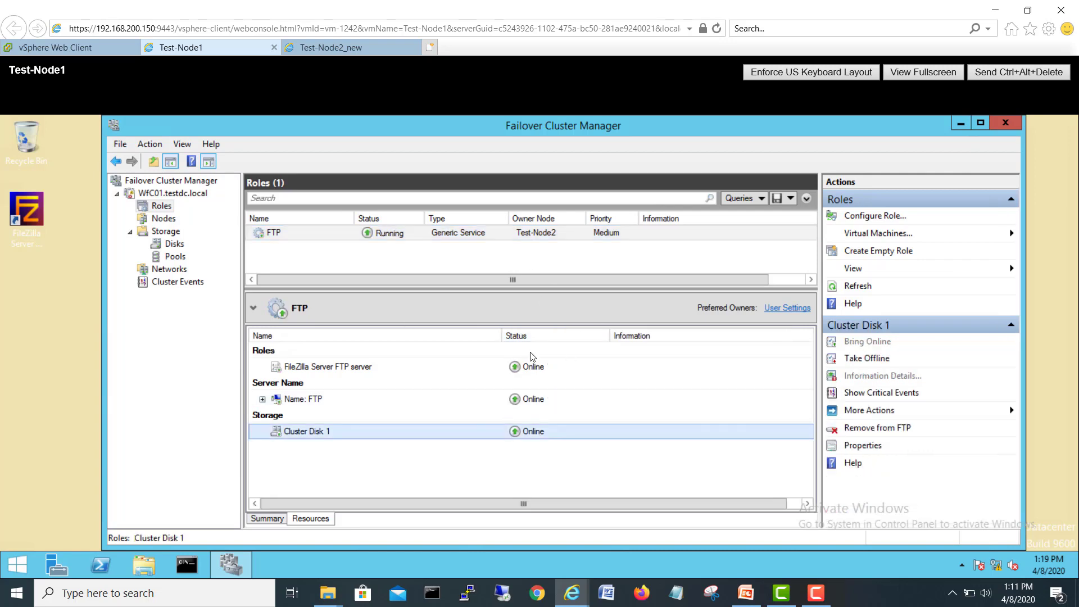
Step: On Test-Node2, close Computer Management and Server Manager and launch Failover Cluster Manager
left_click(342, 50)
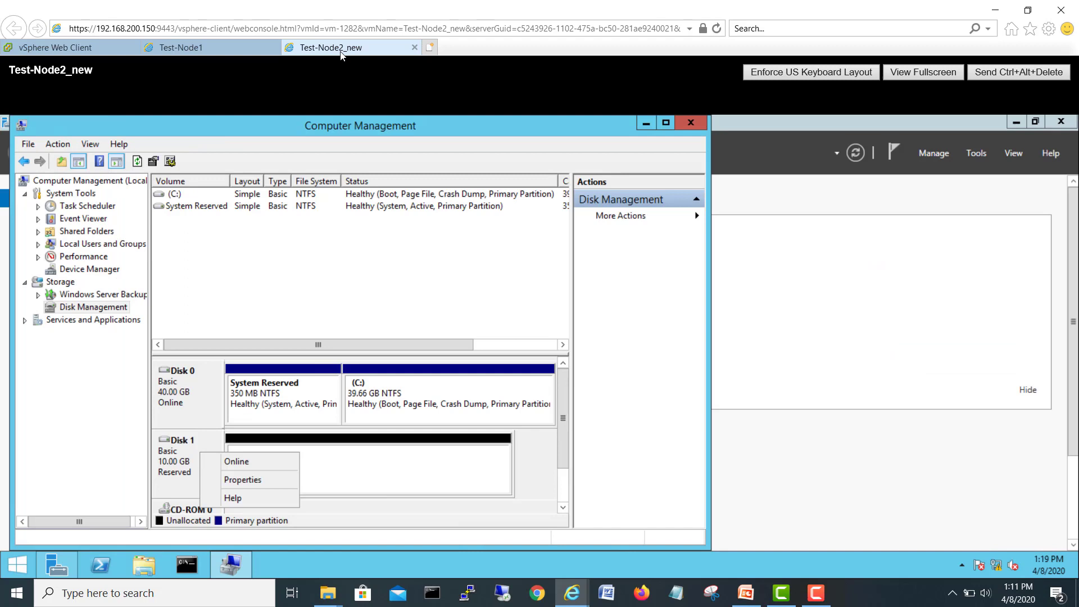
left_click(691, 124)
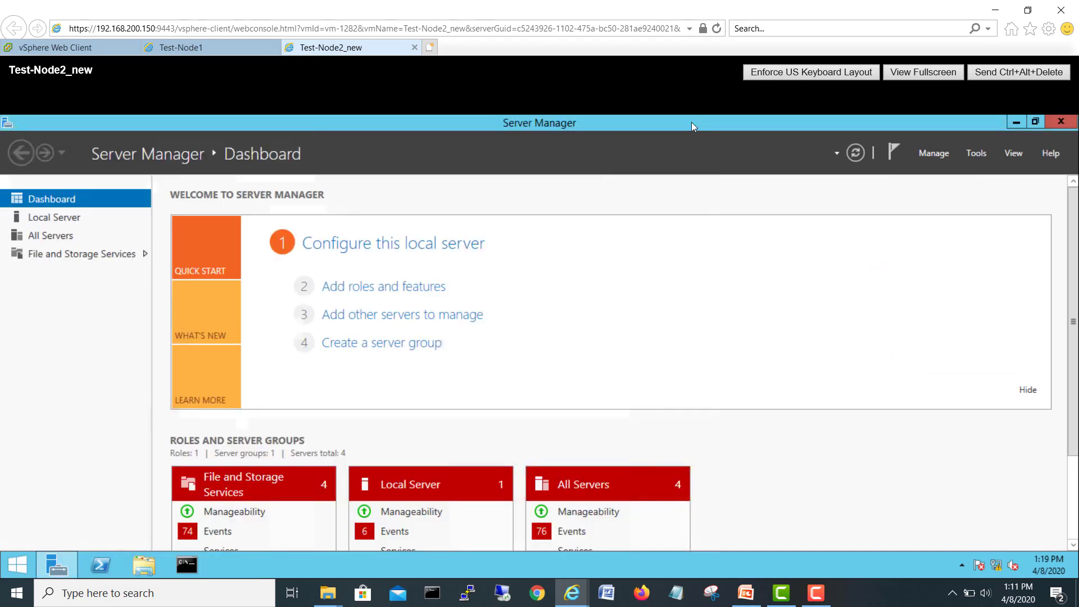
left_click(1044, 123)
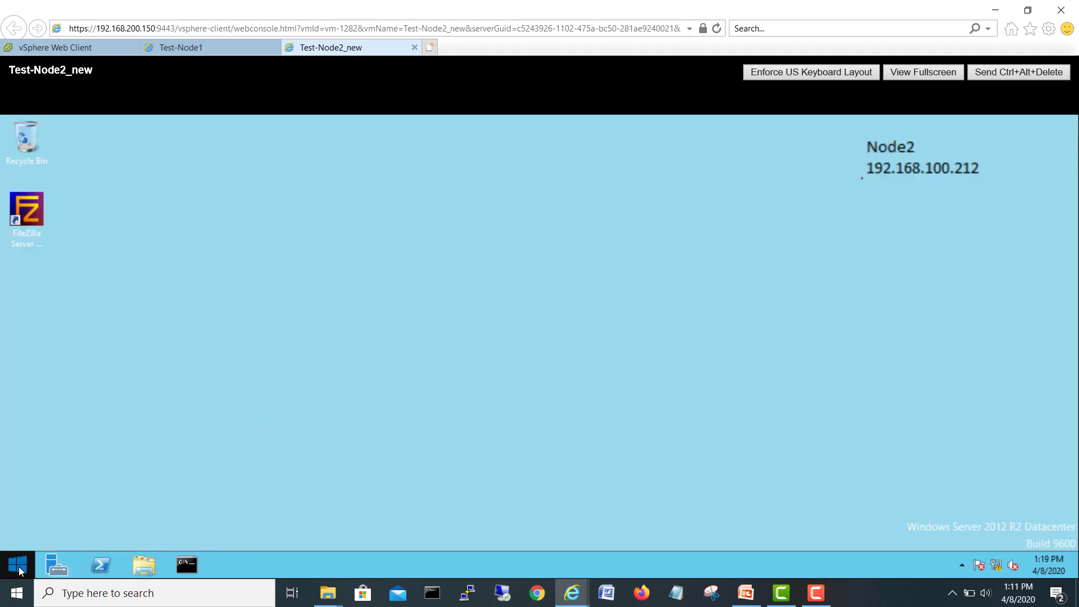
left_click(17, 565)
left_click(622, 286)
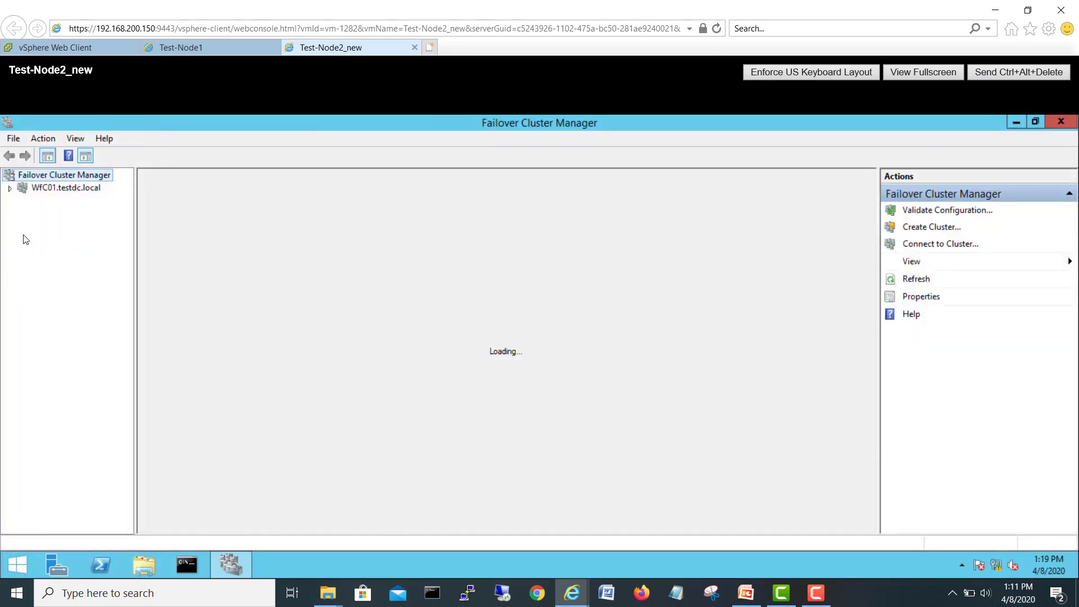
Step: Expand WFC01.testdc.local and show the FTP role's resources in a taller pane
left_click(10, 188)
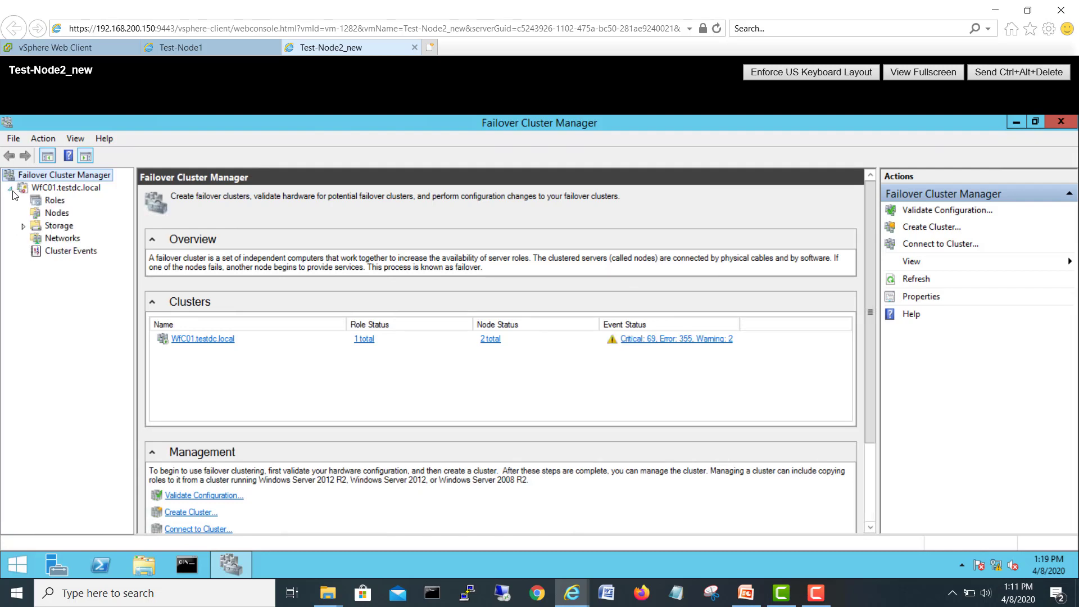
left_click(54, 201)
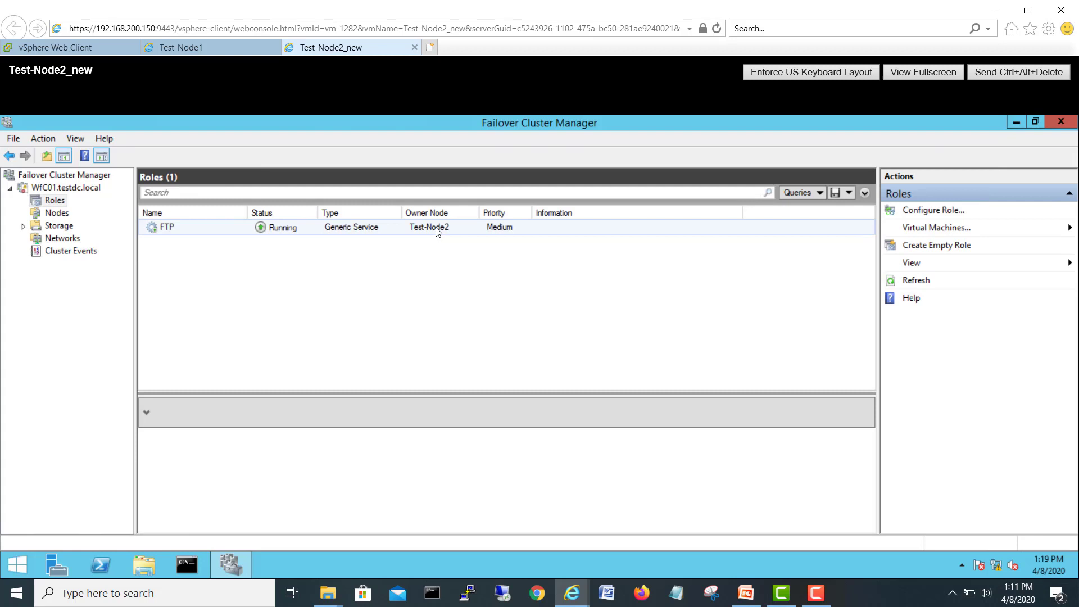
left_click(437, 230)
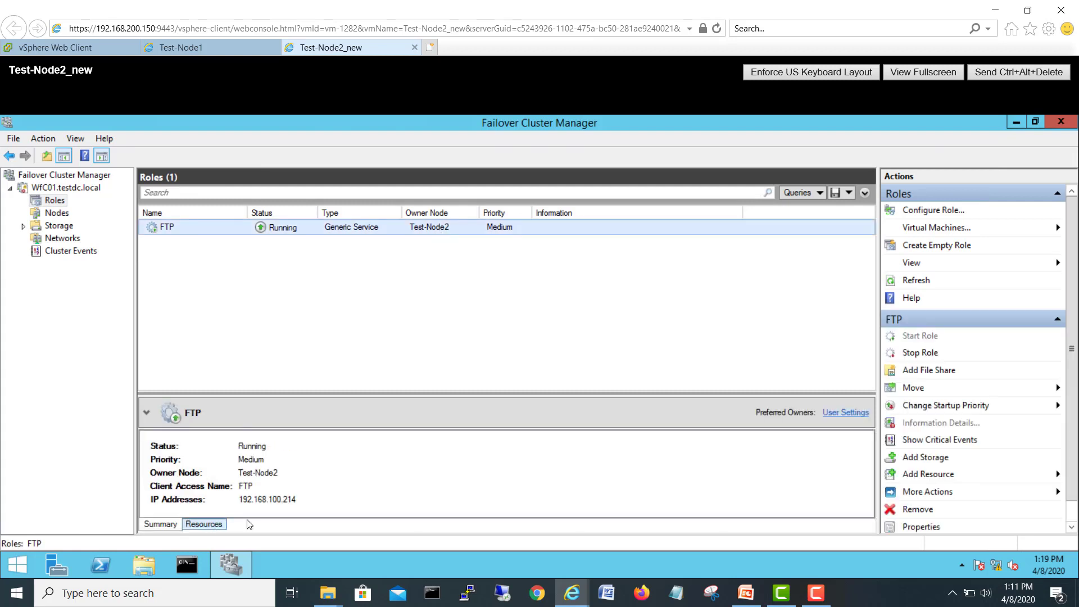
left_click_drag(406, 393, 414, 278)
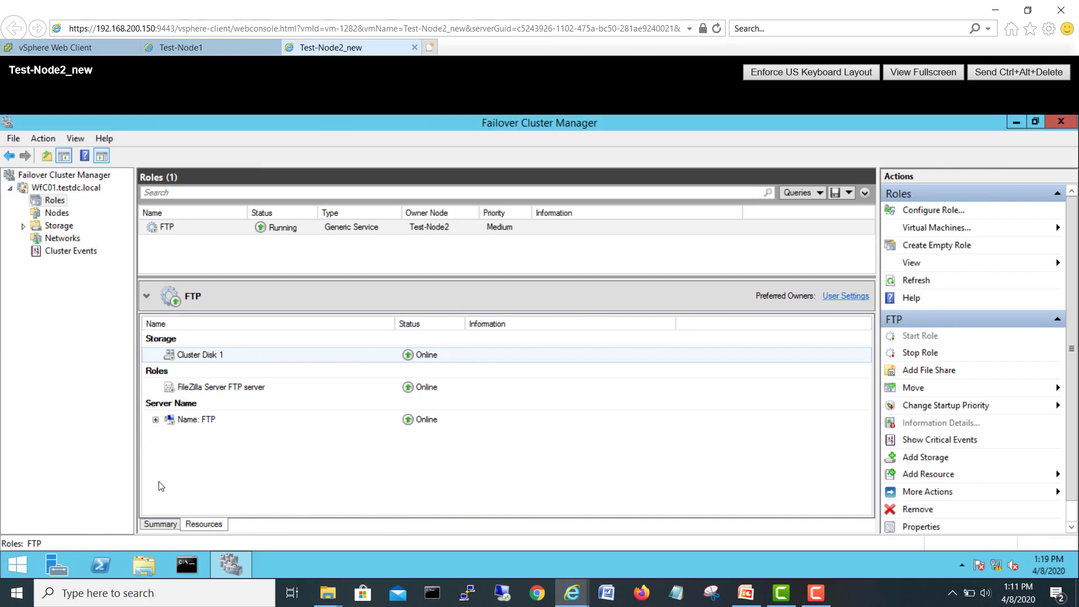
Step: Check Test-Node2's drives in a maximized, refreshed This PC window, then close it
left_click(139, 568)
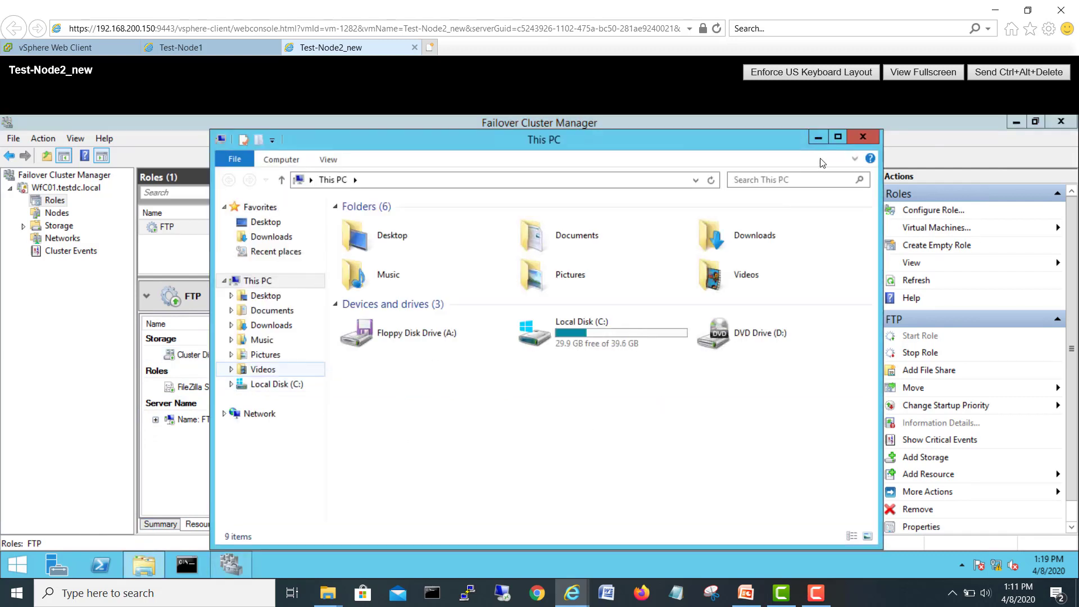
left_click(837, 137)
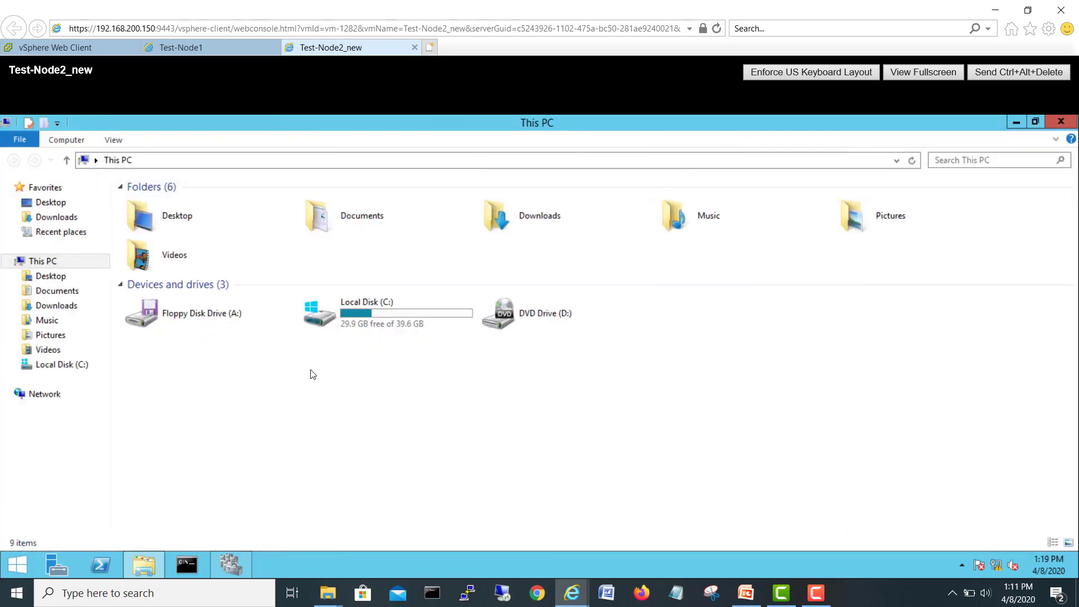
right_click(348, 386)
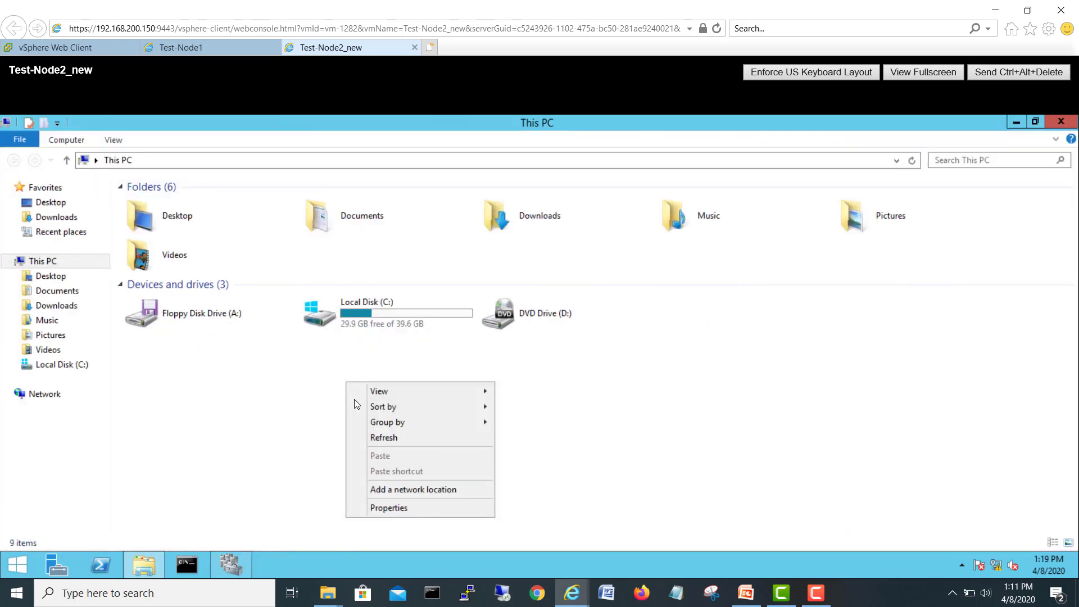
left_click(378, 441)
left_click(1061, 122)
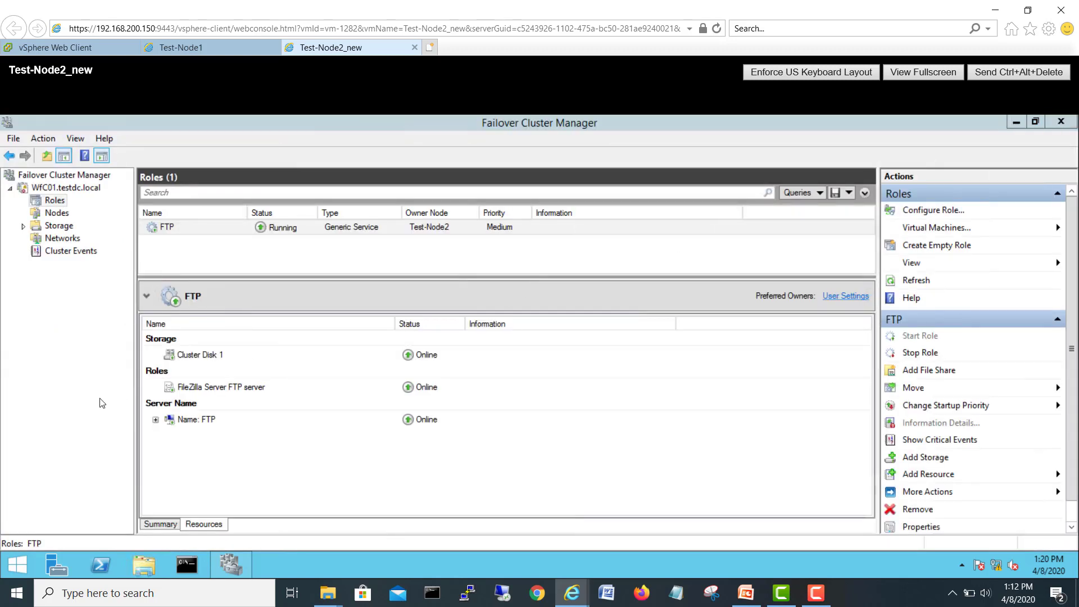
Step: Inspect Cluster Disk 1's actions, then expand the cluster's Storage section to Disks
left_click(206, 362)
right_click(207, 366)
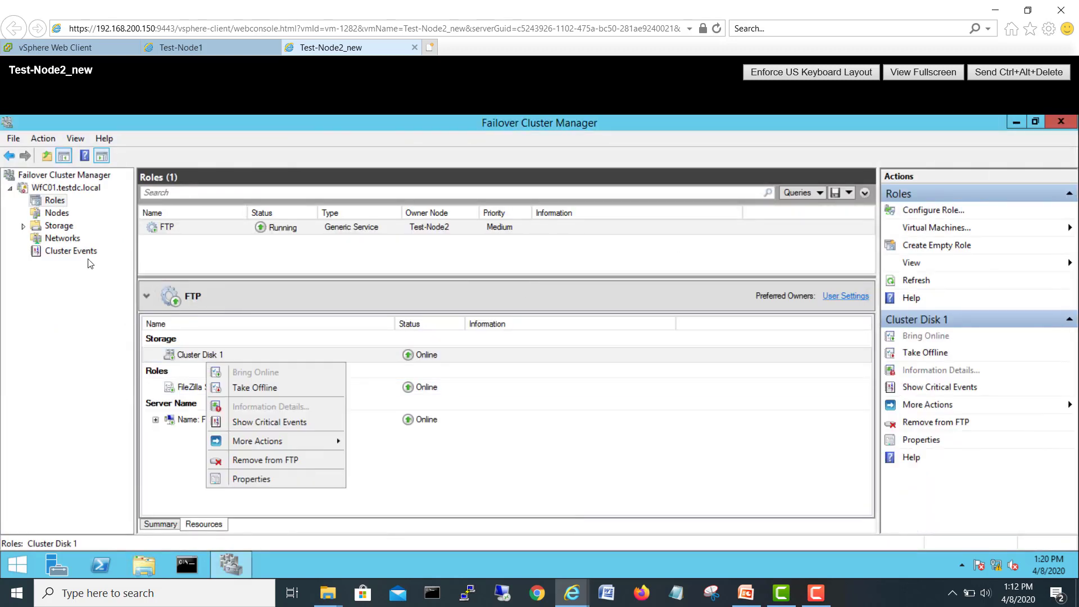
left_click(47, 236)
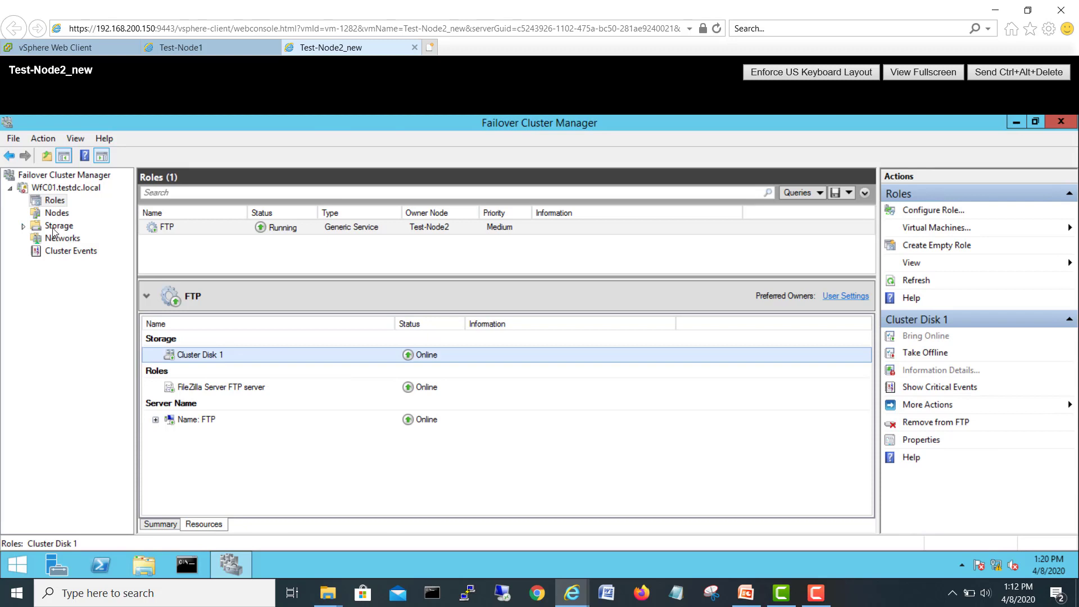
left_click(54, 229)
left_click(23, 227)
left_click(65, 239)
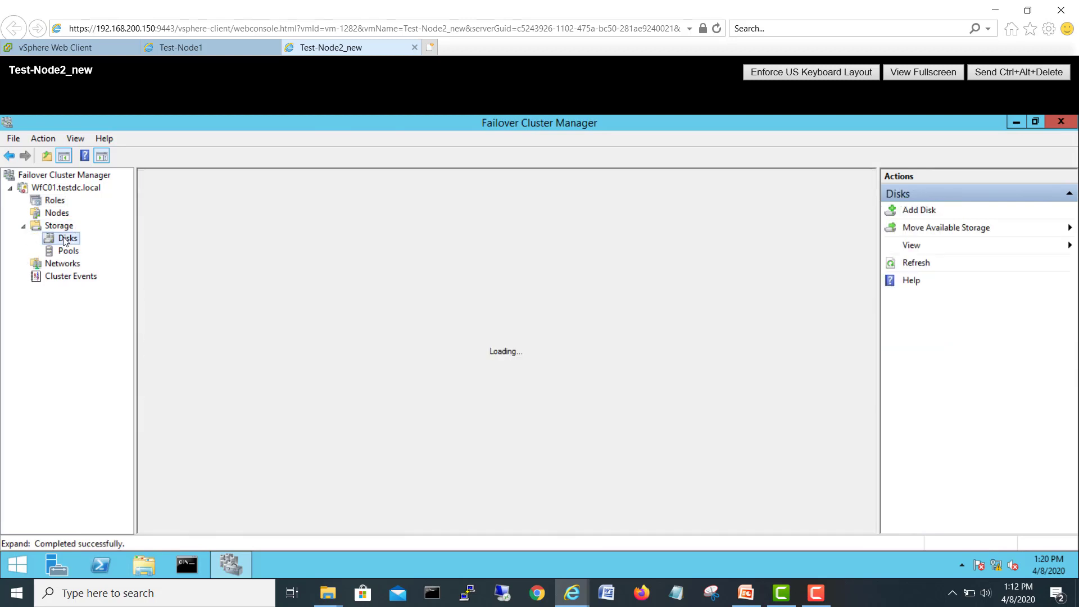
left_click(212, 227)
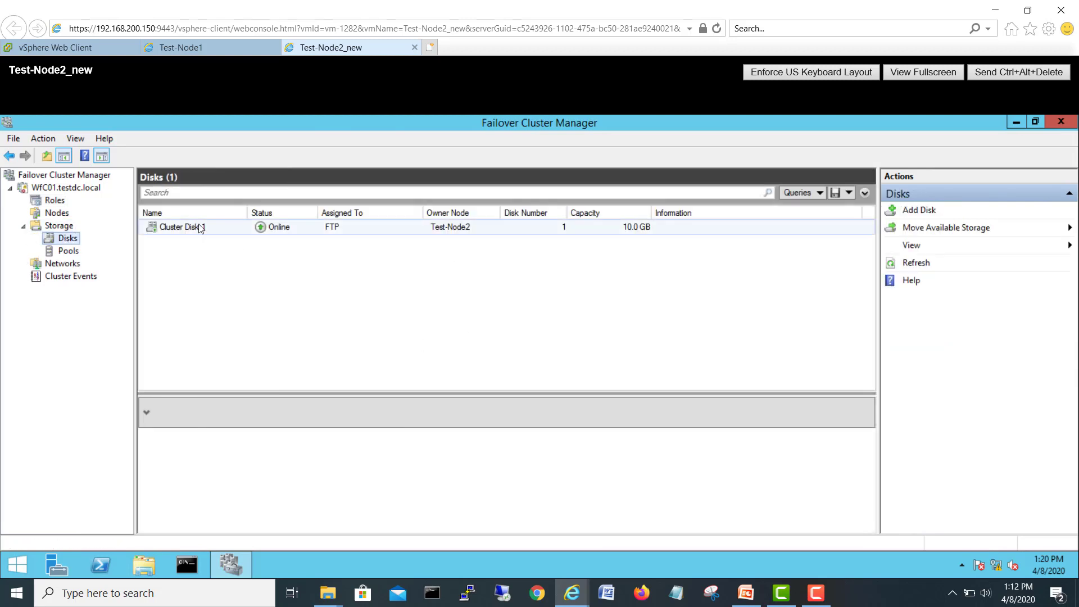
right_click(199, 226)
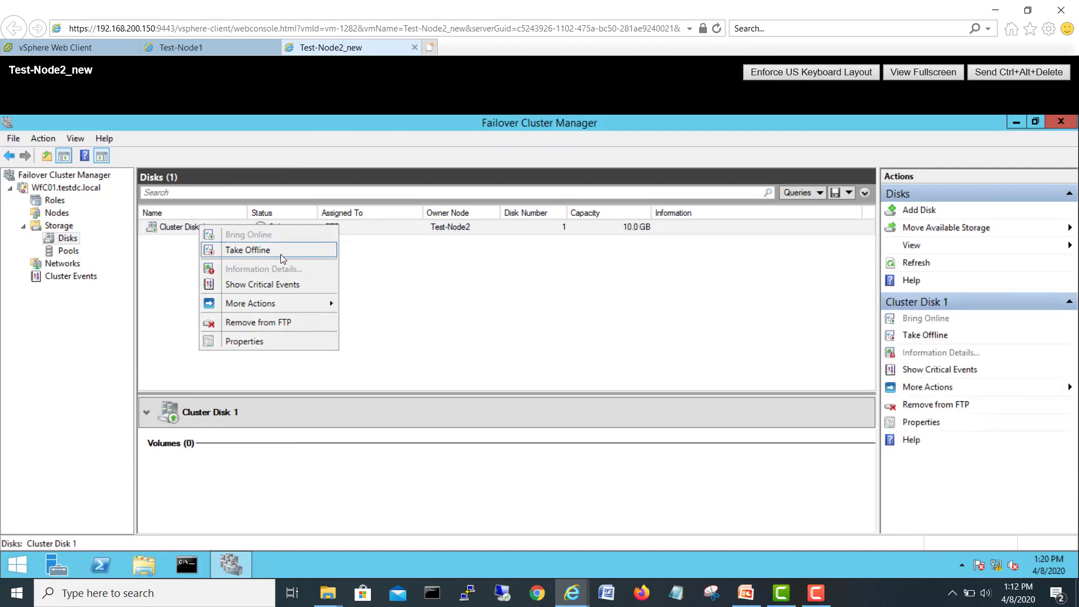
left_click(239, 342)
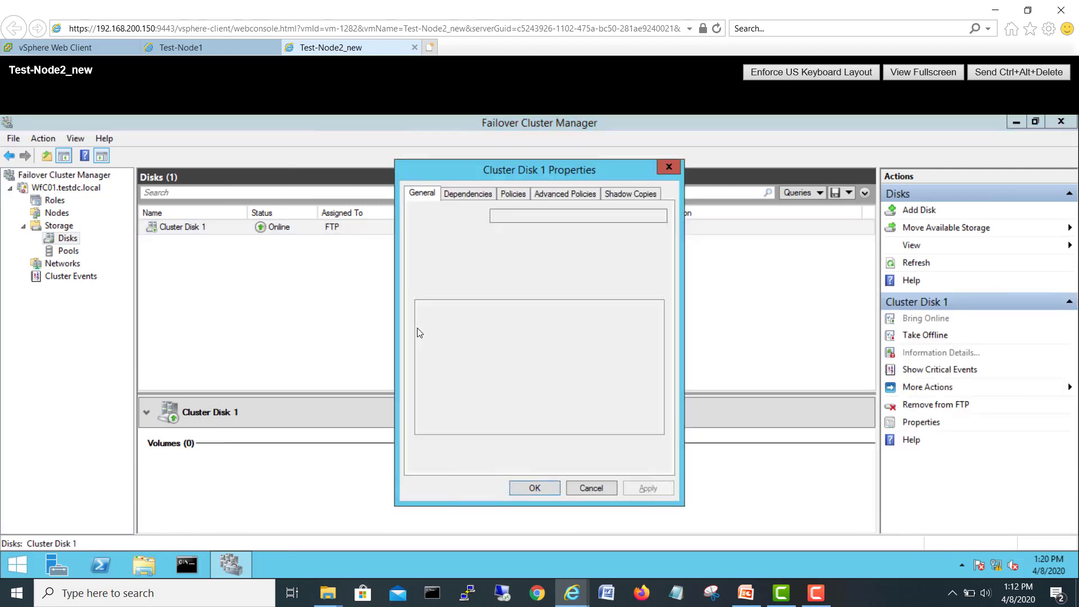
left_click(462, 193)
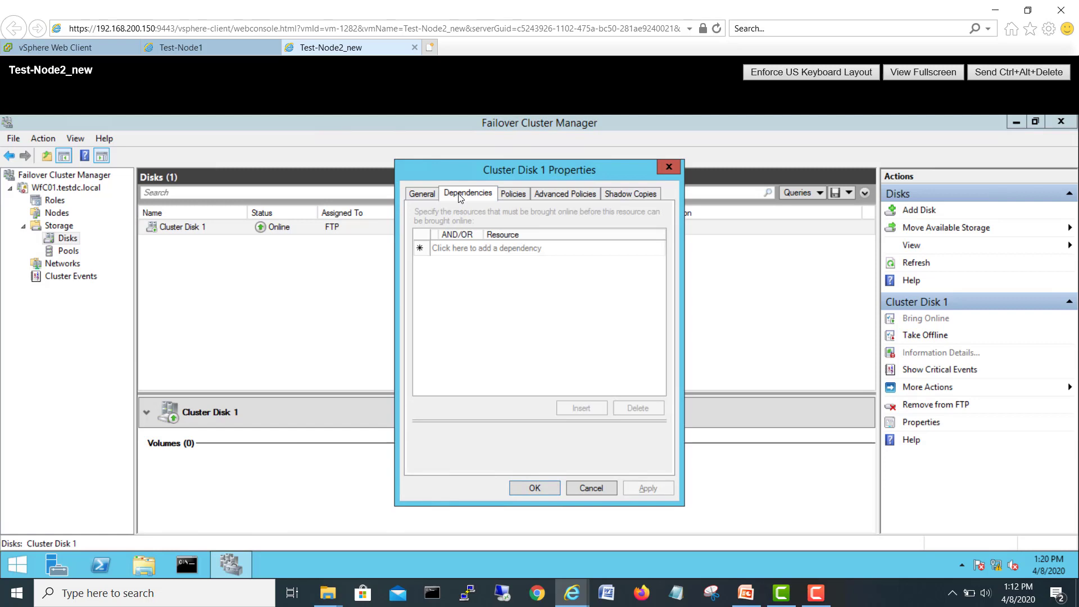
left_click(518, 199)
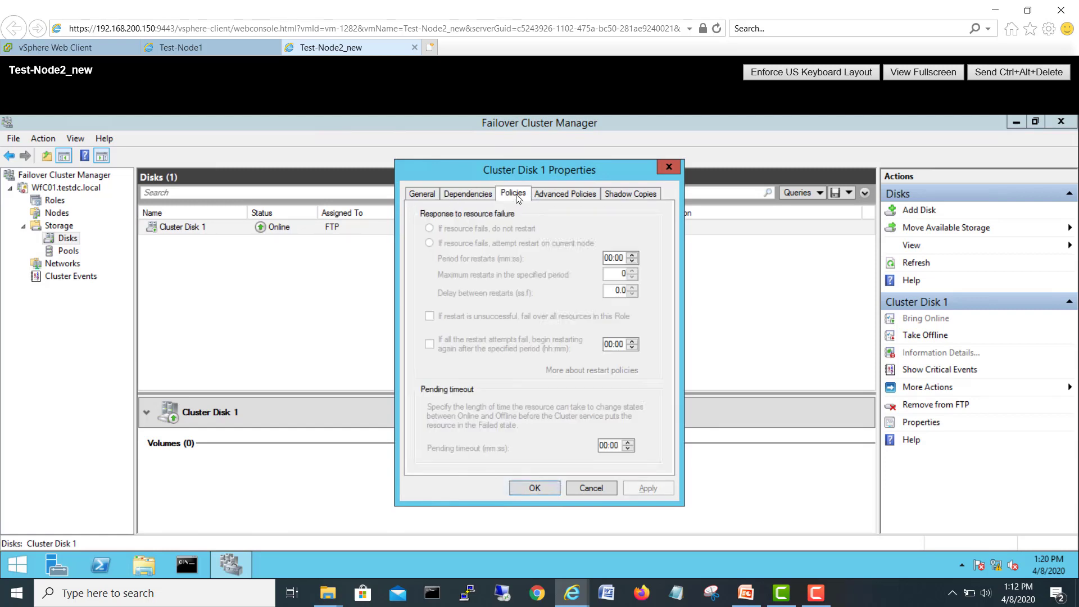
left_click(571, 194)
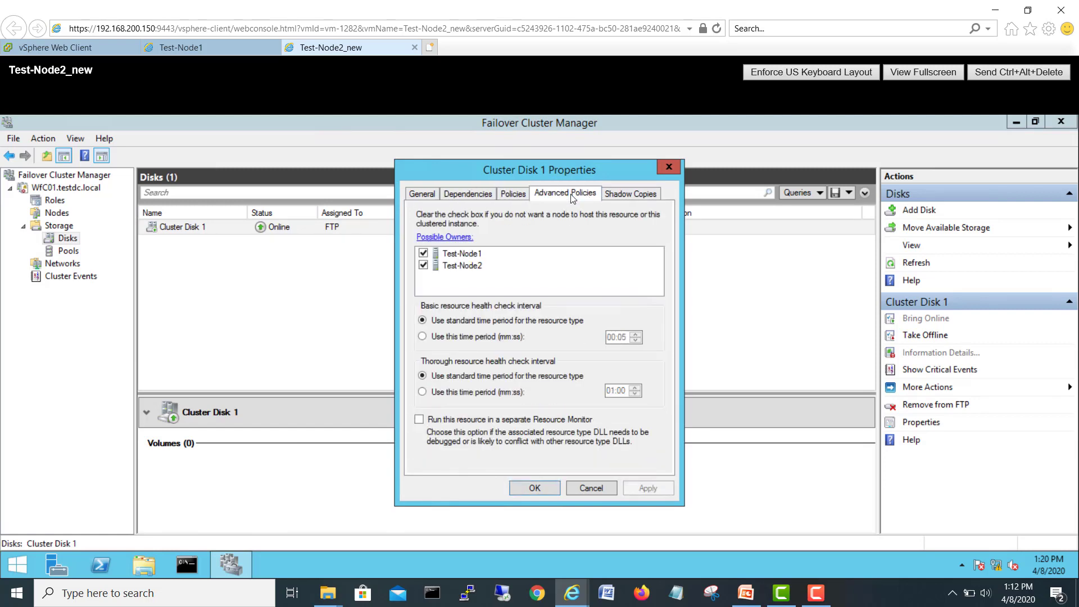
left_click(629, 193)
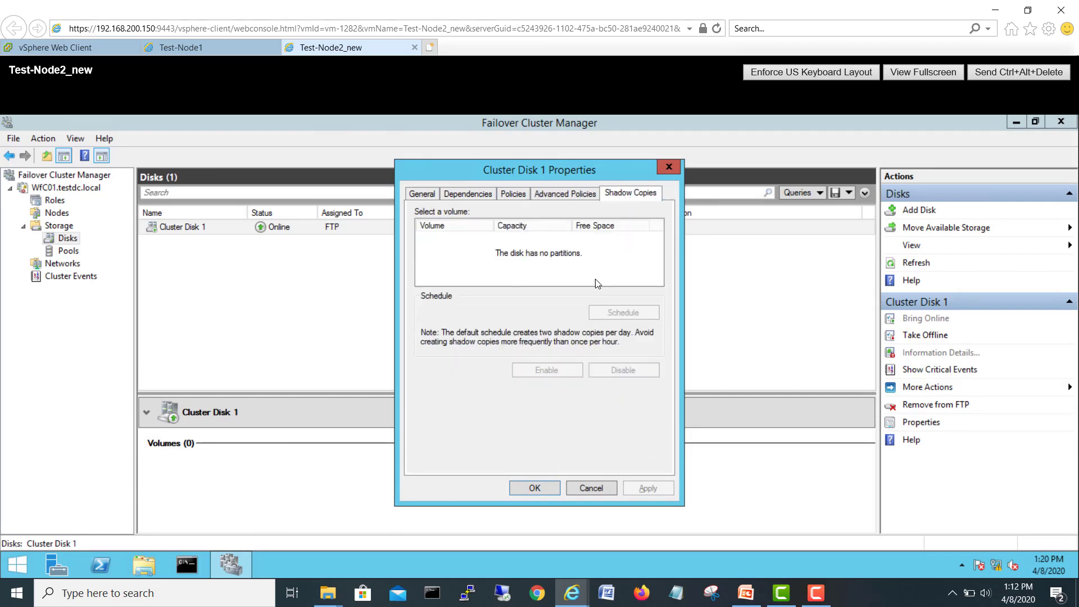
left_click(548, 488)
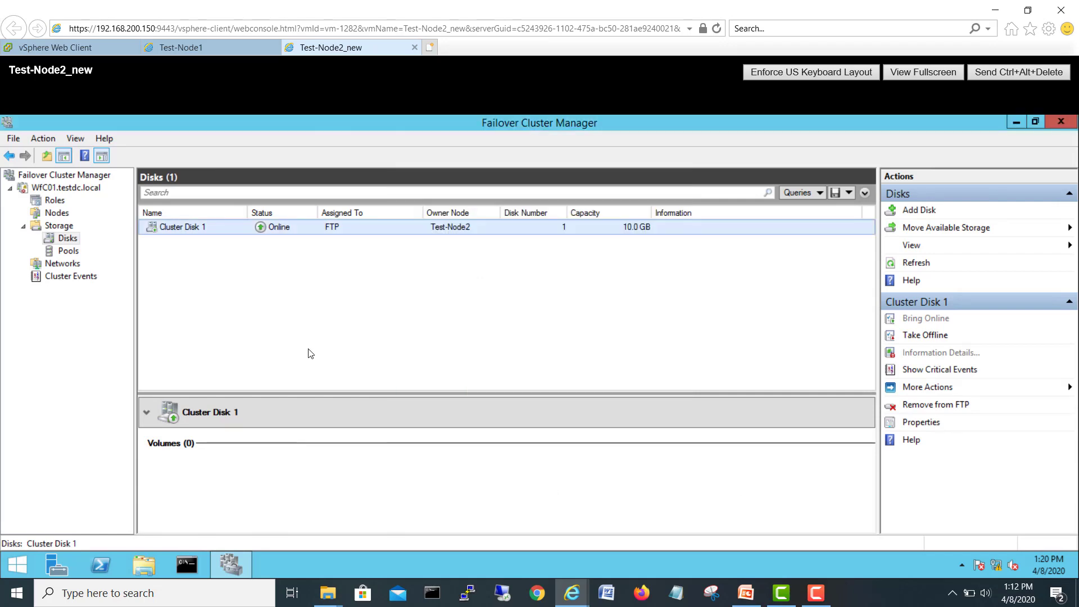
left_click(146, 562)
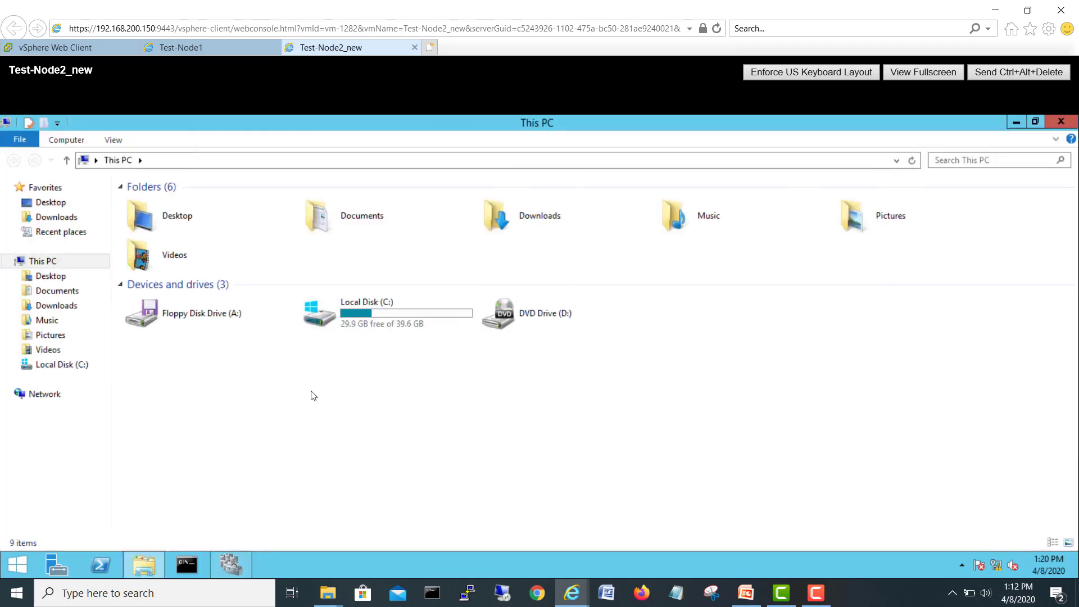
left_click(1060, 122)
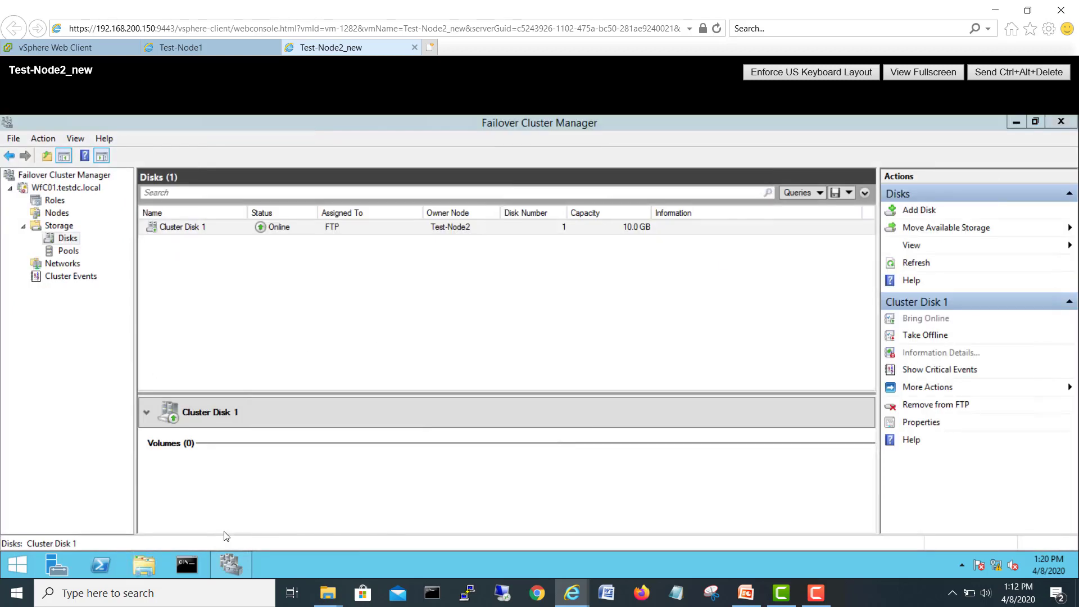
Step: Open Disk Management in Computer Management from Server Manager's Tools on Test-Node2
left_click(57, 564)
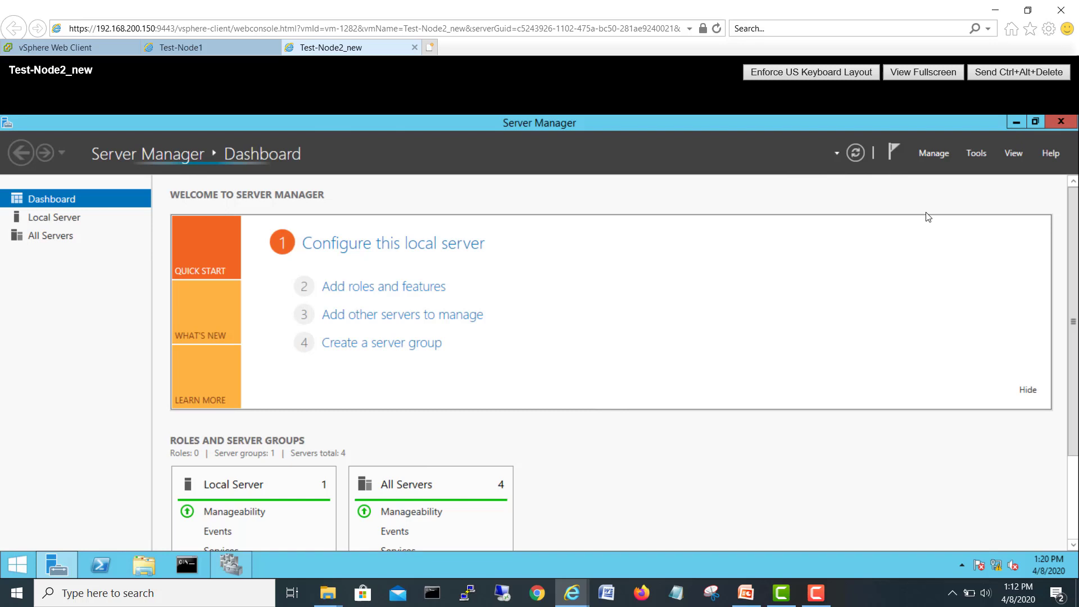
left_click(935, 154)
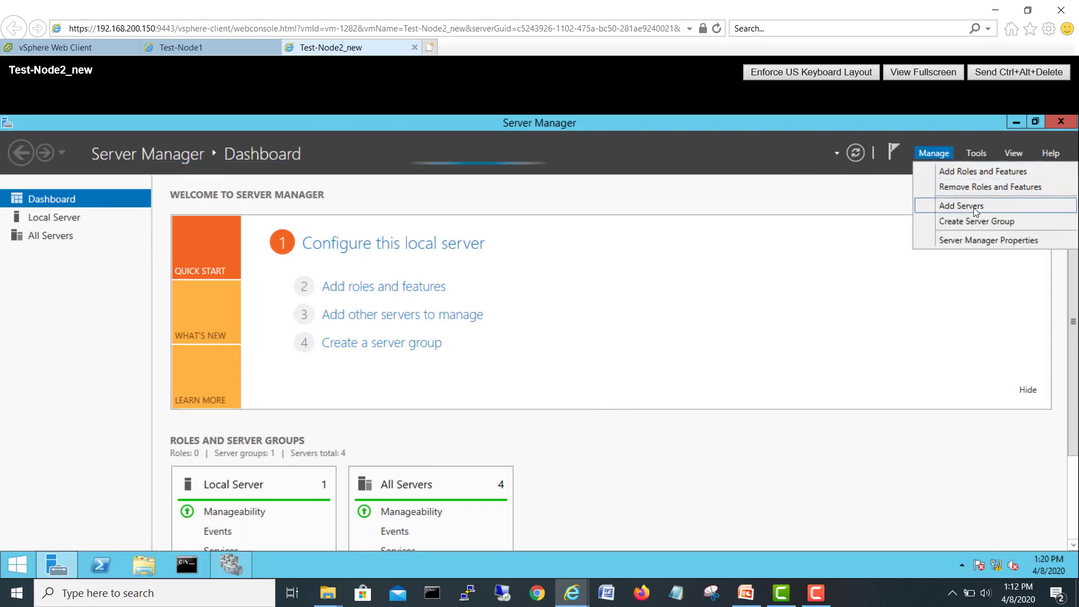
left_click(979, 154)
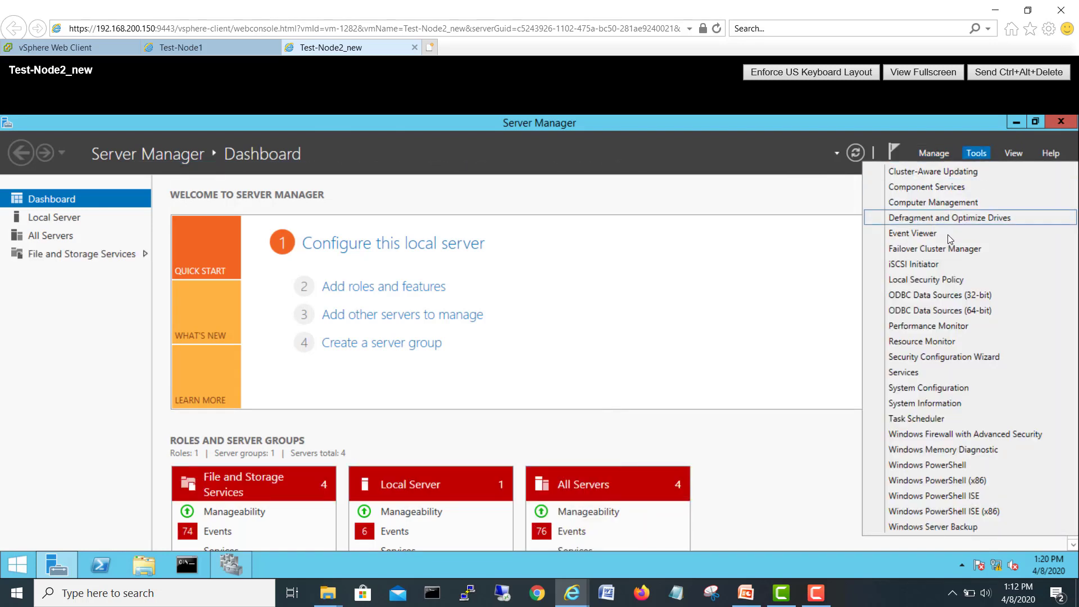
left_click(942, 207)
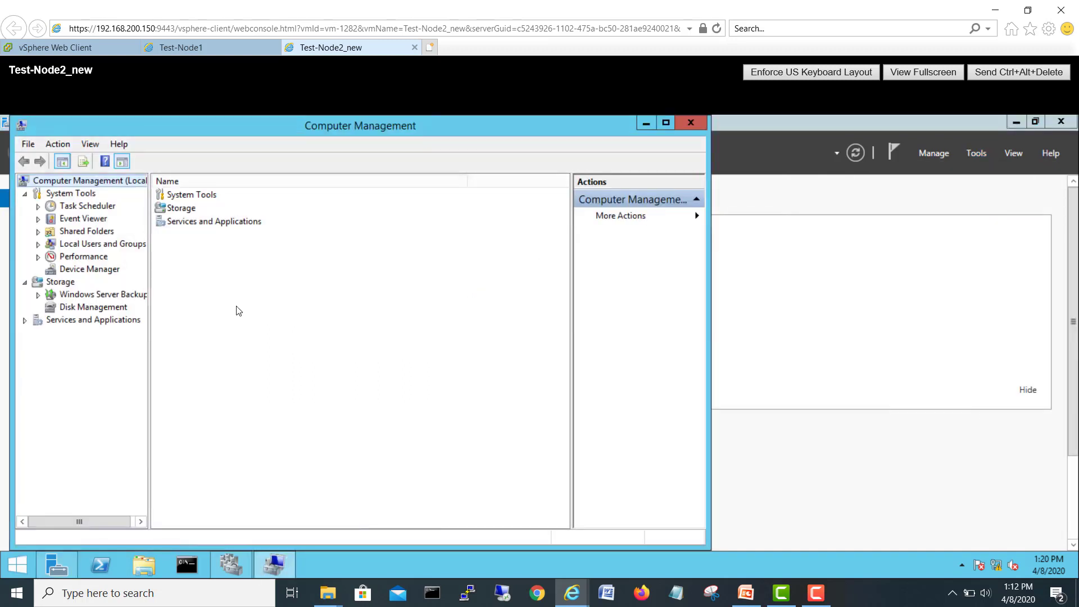
left_click(99, 319)
left_click(94, 307)
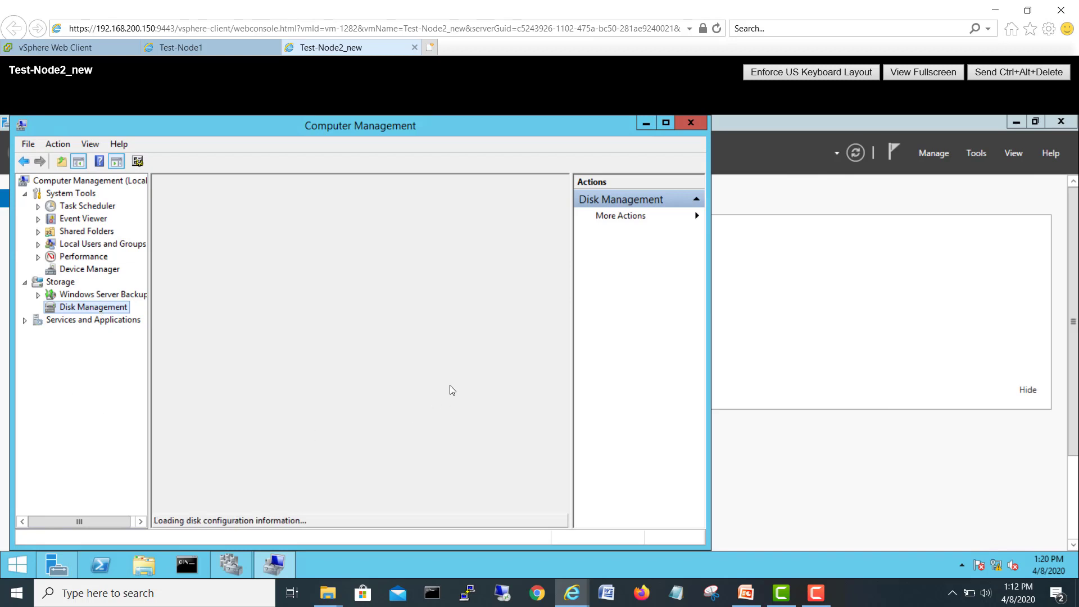
Step: Create a 10237 MB simple volume on Disk 1's unallocated space, unformatted, without drive letter
right_click(199, 461)
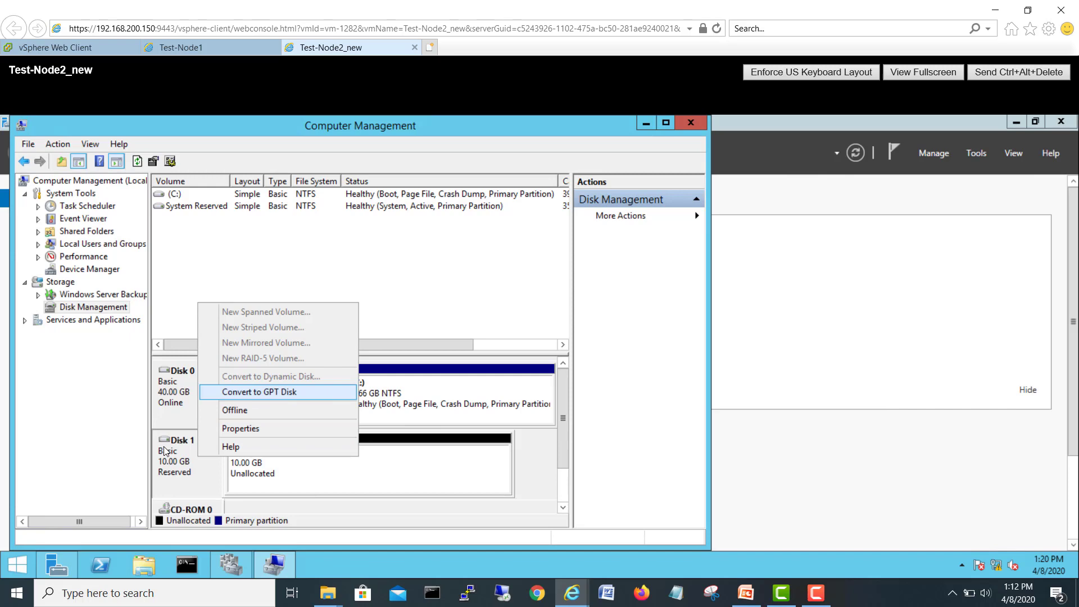
left_click(178, 462)
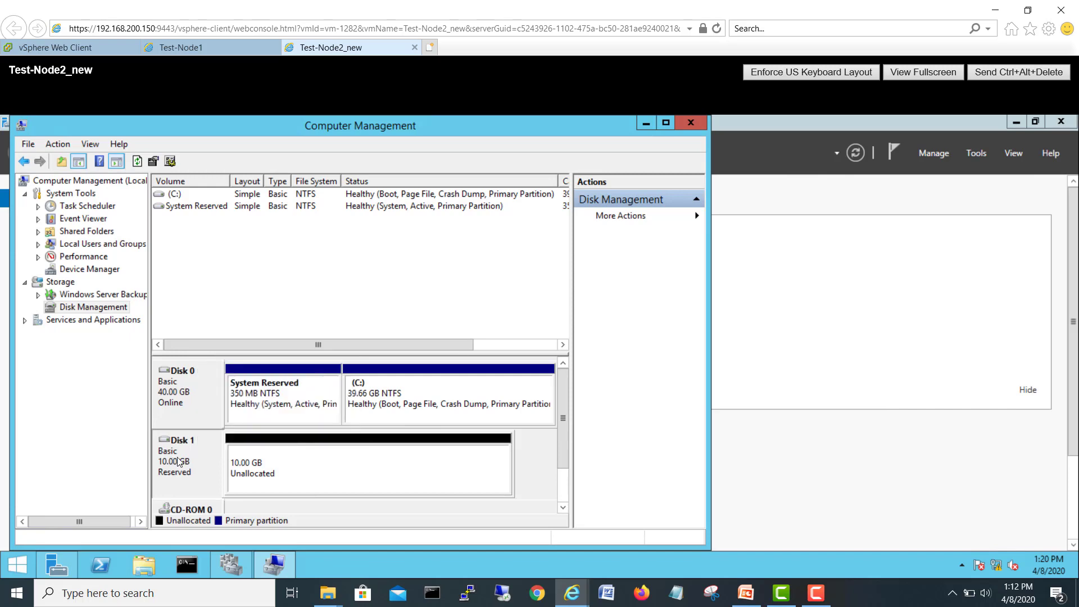
right_click(353, 473)
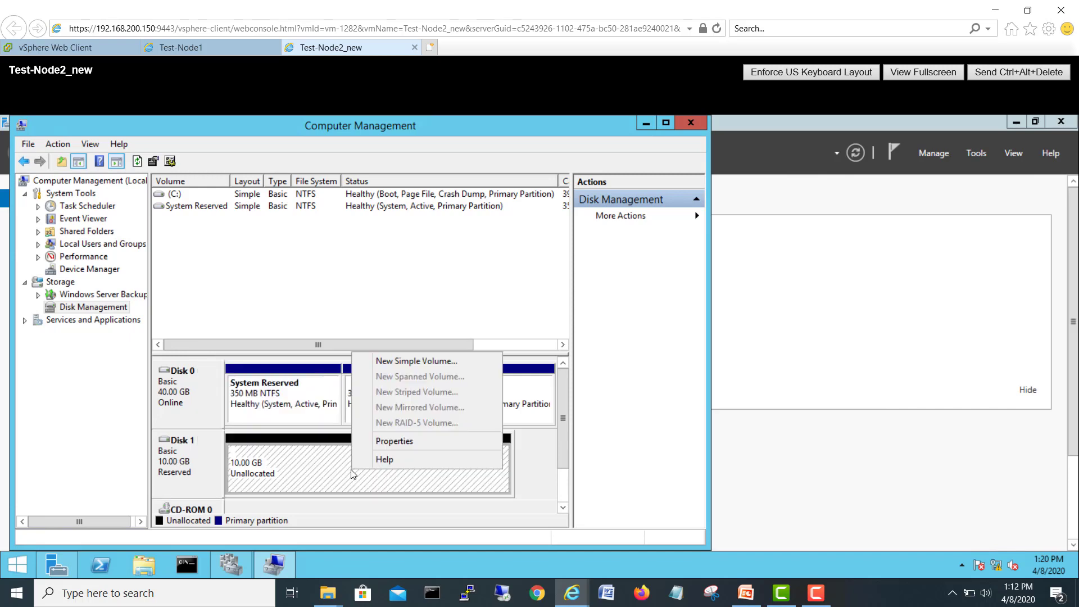
left_click(403, 362)
left_click(422, 445)
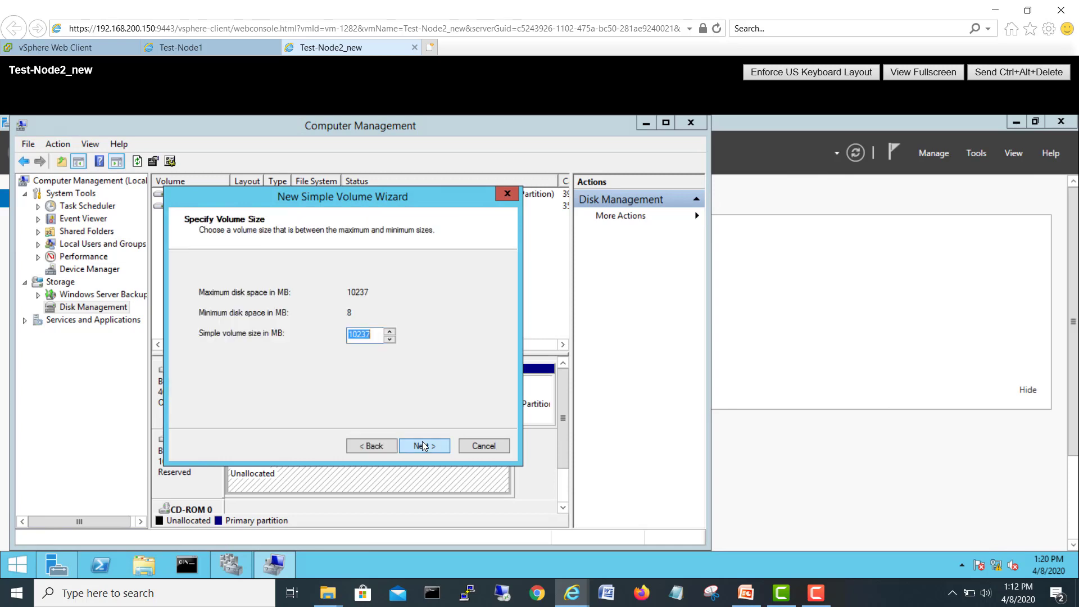
left_click(424, 445)
left_click(423, 445)
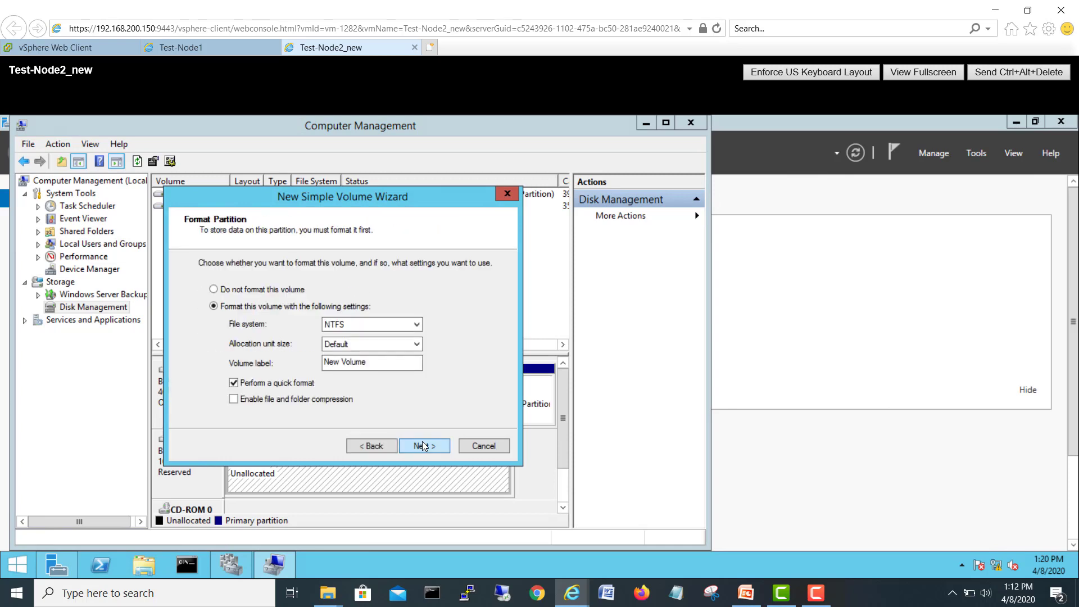
left_click(423, 446)
left_click(423, 446)
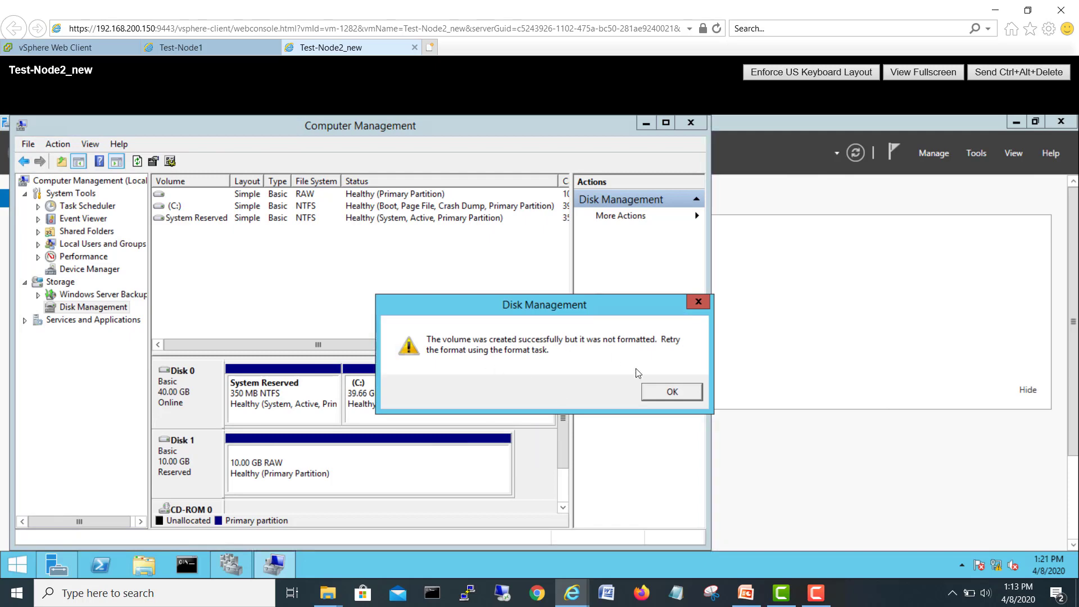
Step: Dismiss the unformatted-volume and missing access path warnings and close Computer Management
left_click(652, 396)
left_click(668, 396)
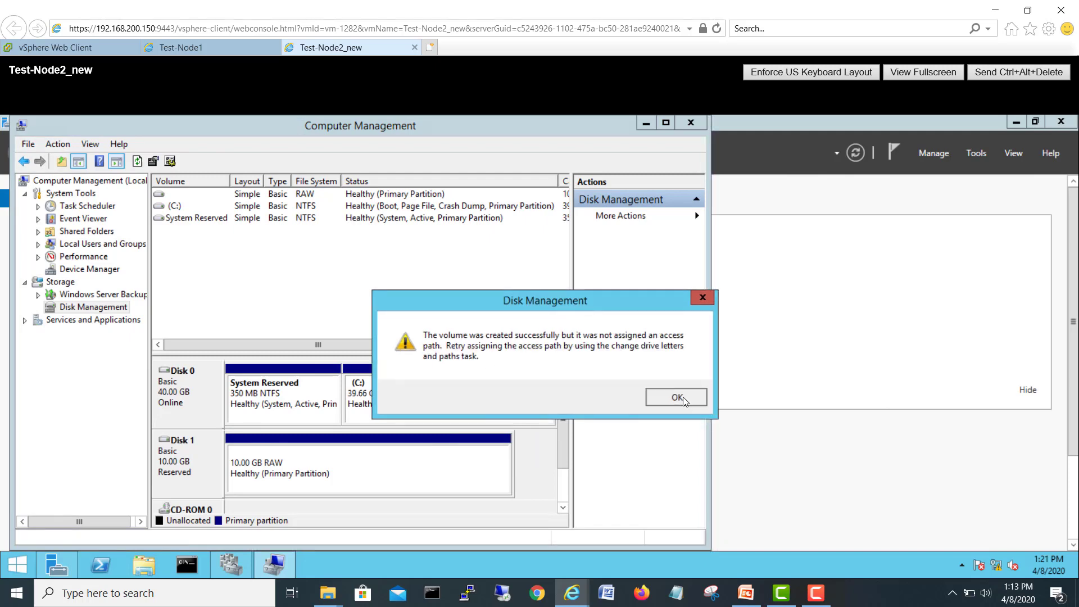
left_click(687, 123)
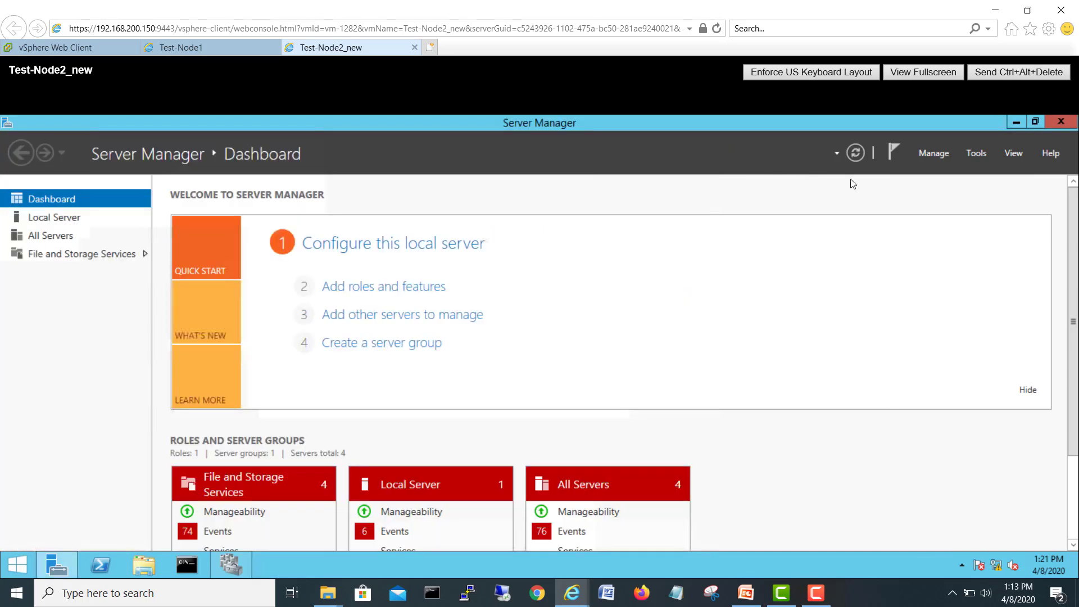
Step: Close Server Manager and refresh Test-Node2's drive list in This PC, then close it
left_click(1061, 121)
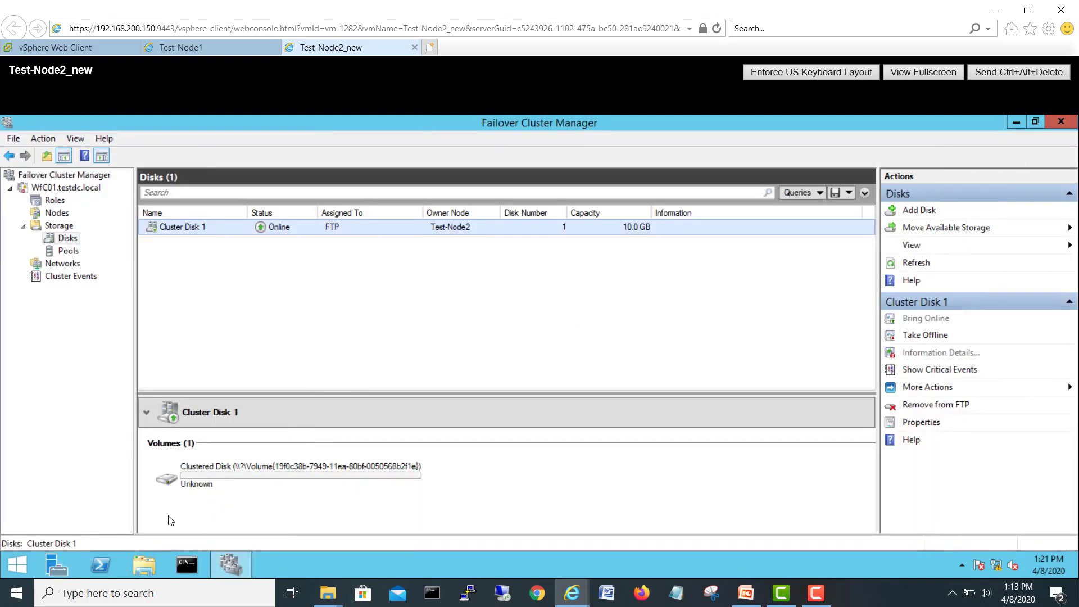
left_click(149, 570)
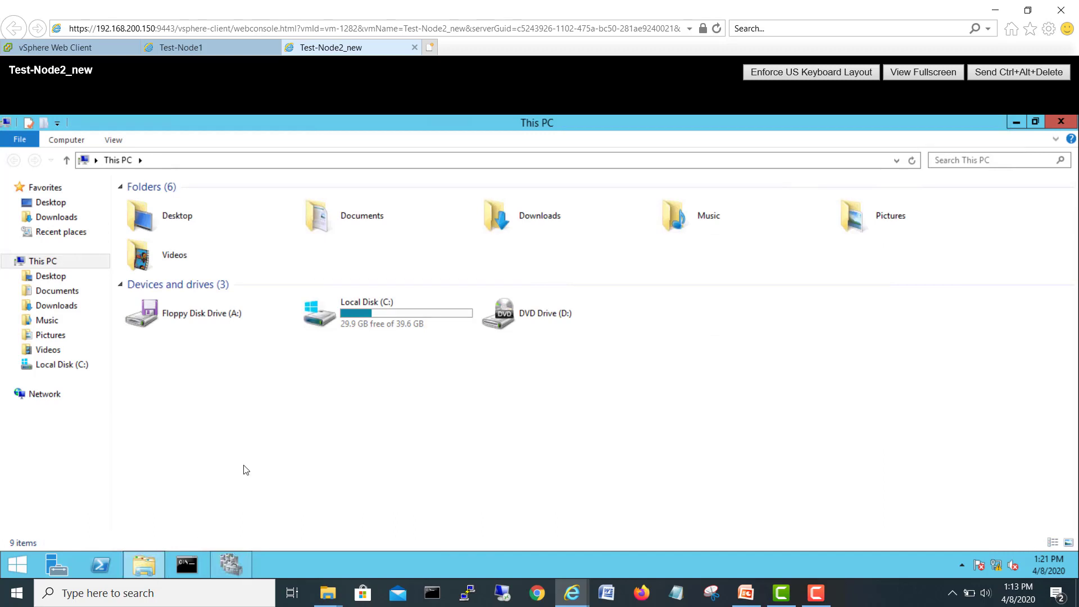
right_click(246, 469)
left_click(302, 383)
left_click(1060, 122)
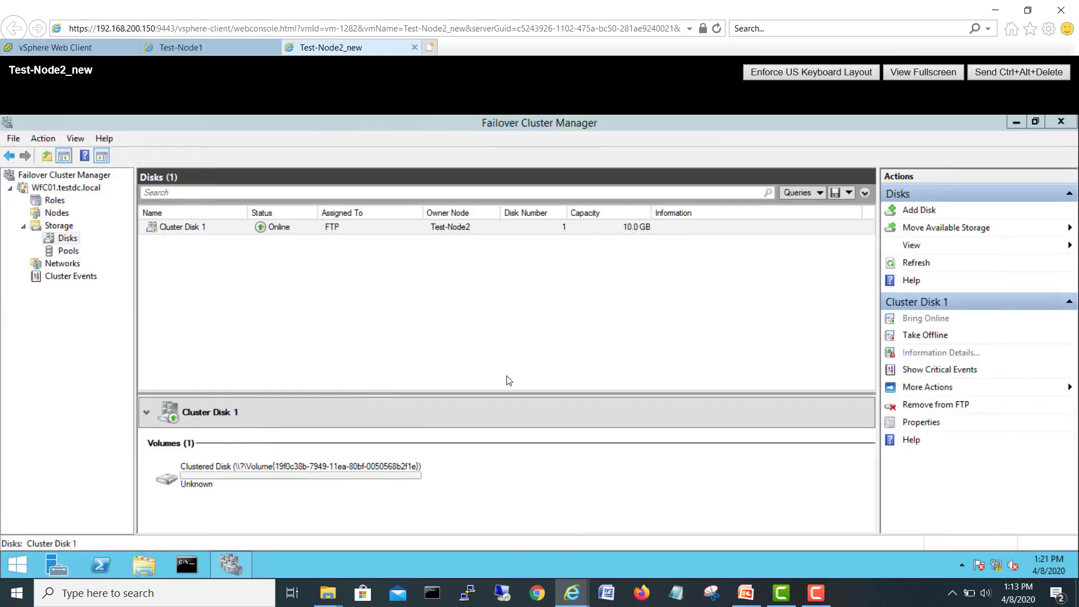
Step: Move the FTP role to the Best Possible Node from the cluster's Roles list
left_click(55, 201)
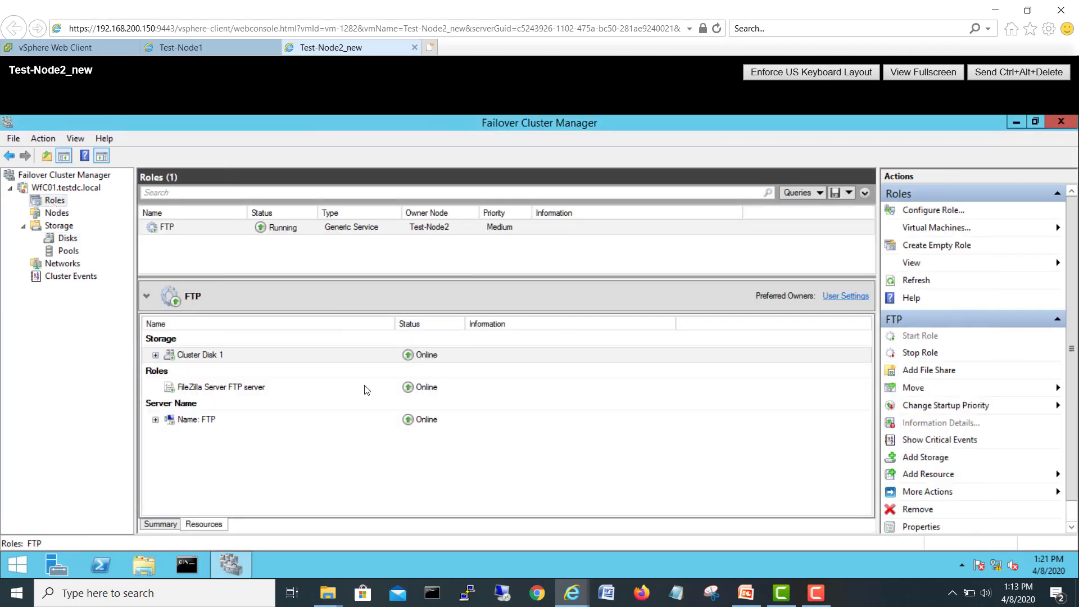
right_click(425, 228)
mouse_move(470, 292)
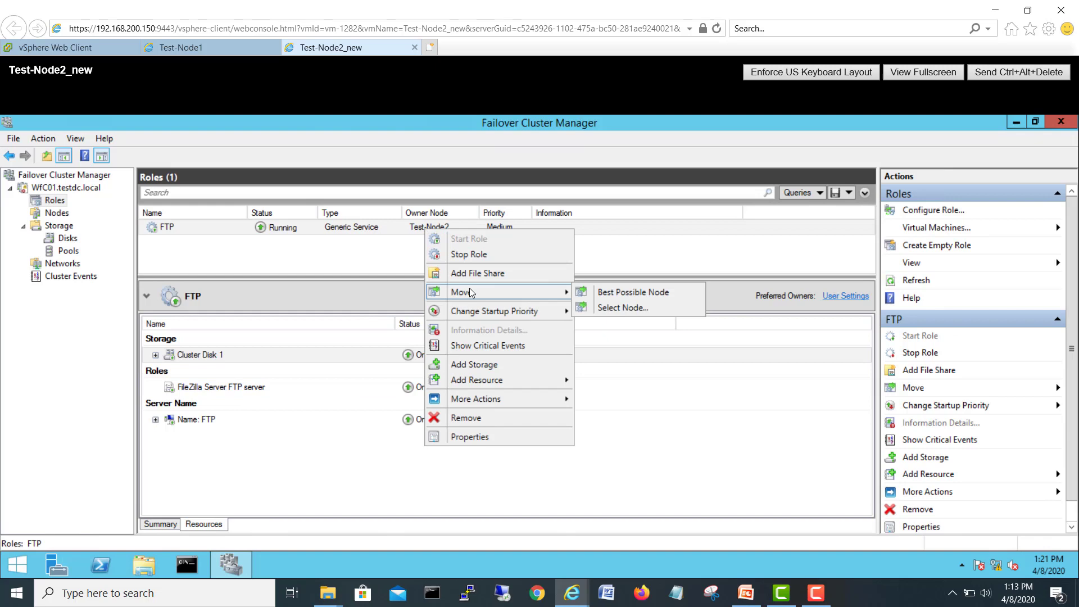
left_click(636, 292)
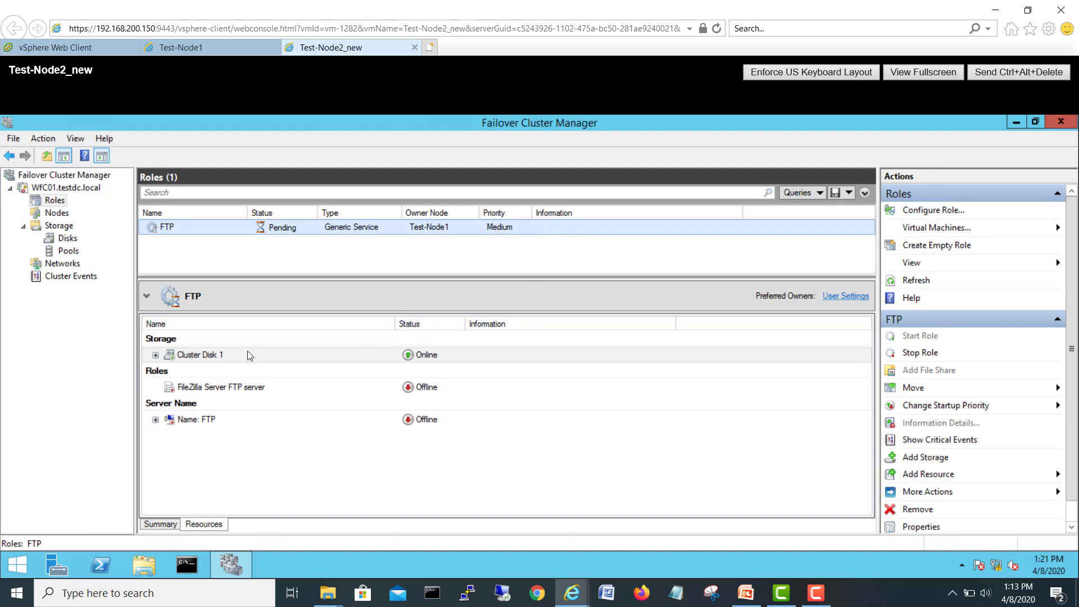
Step: On Test-Node1's console, check the drives in This PC, then close it
left_click(209, 48)
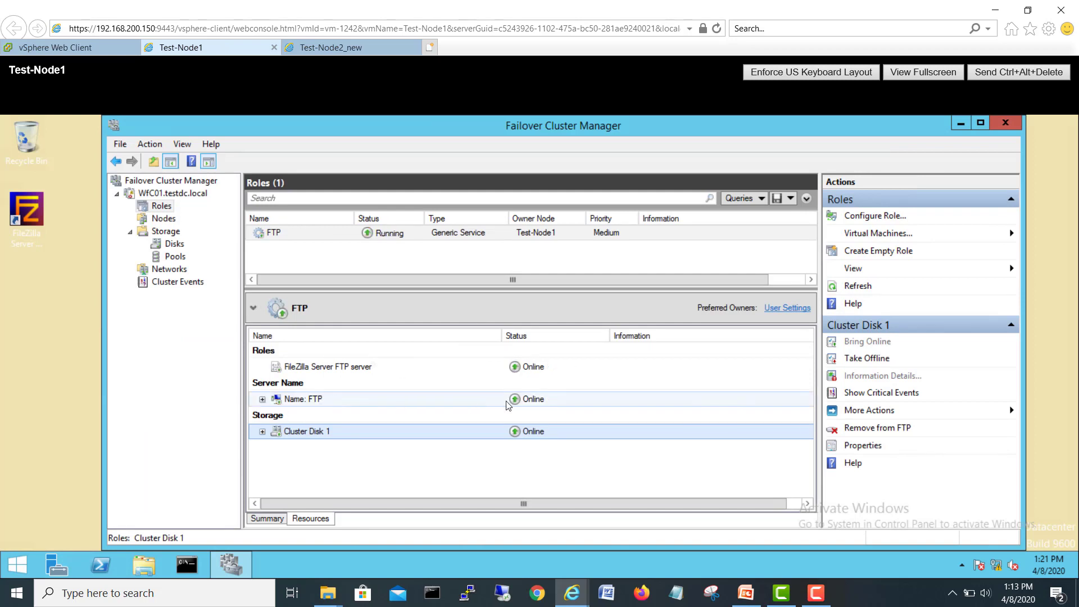
left_click(160, 563)
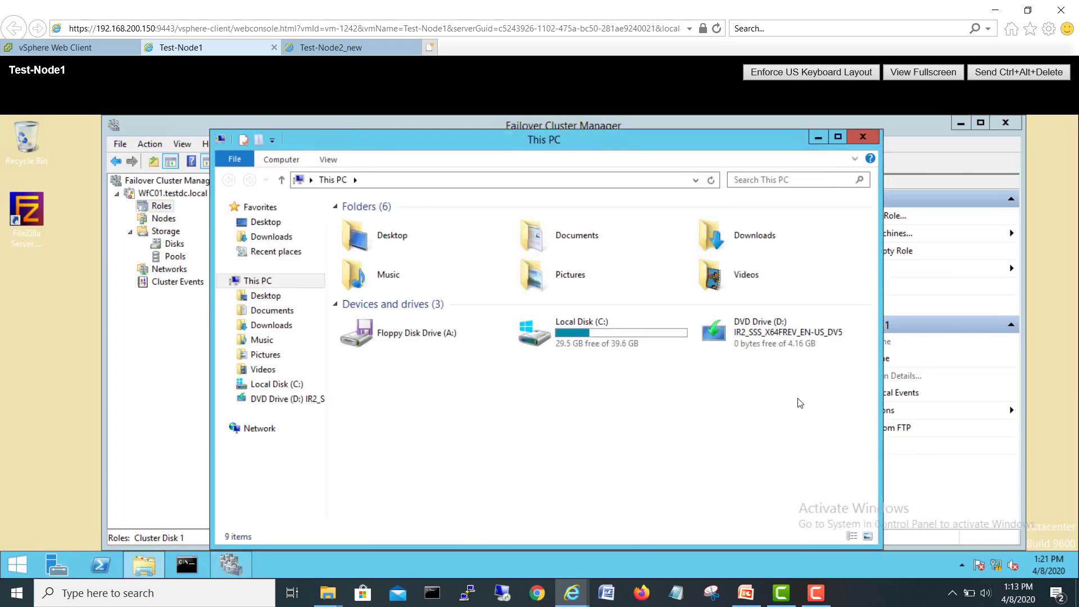
left_click(838, 137)
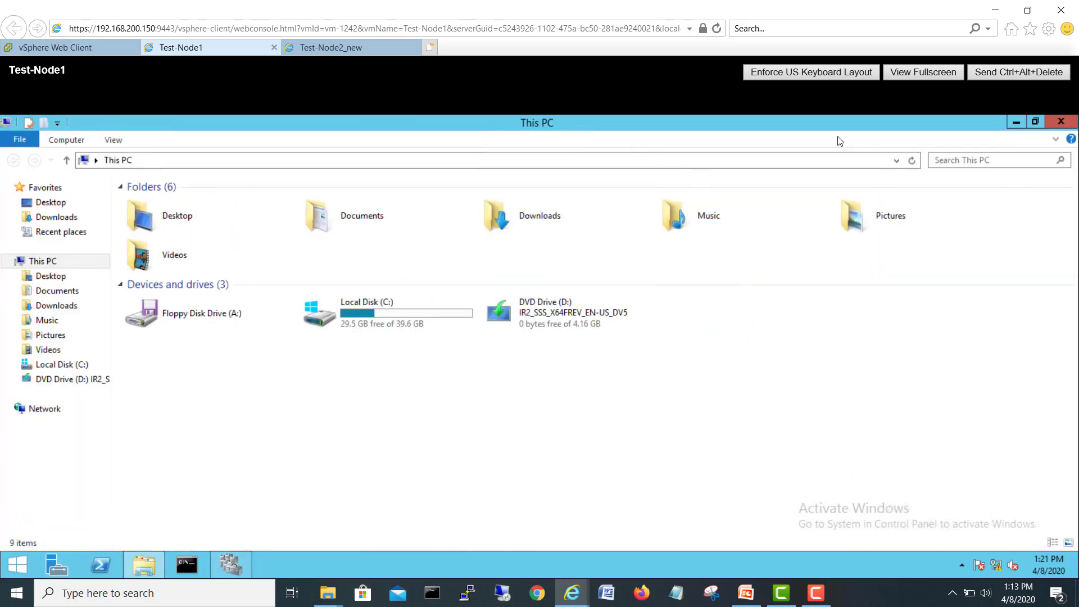
left_click(1061, 123)
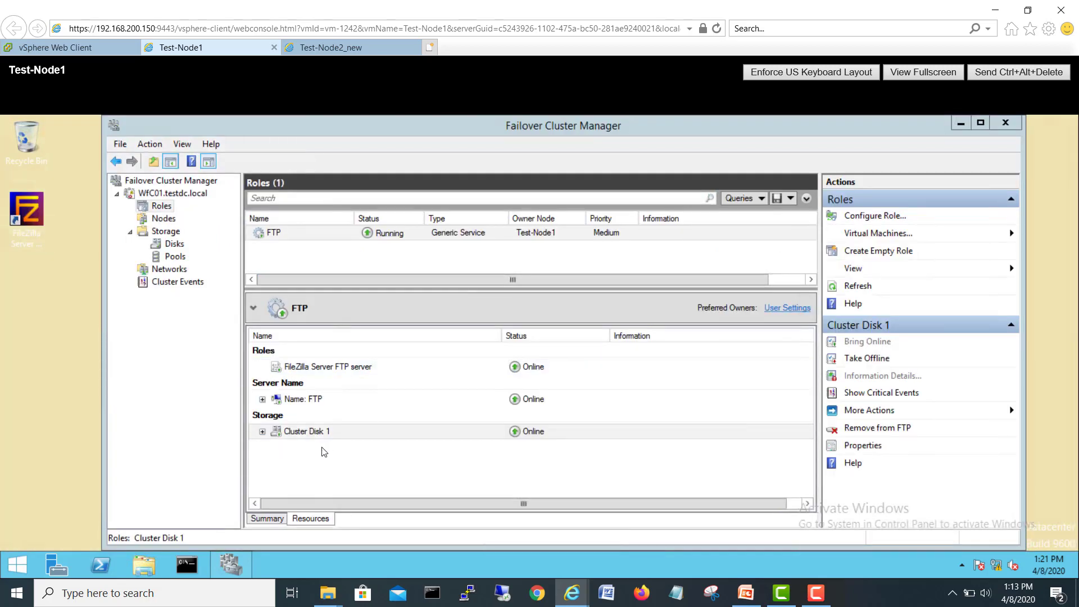
Step: Expand Cluster Disk 1 to inspect its Clustered Disk volume, then show the cluster's disks
left_click(263, 431)
left_click(391, 462)
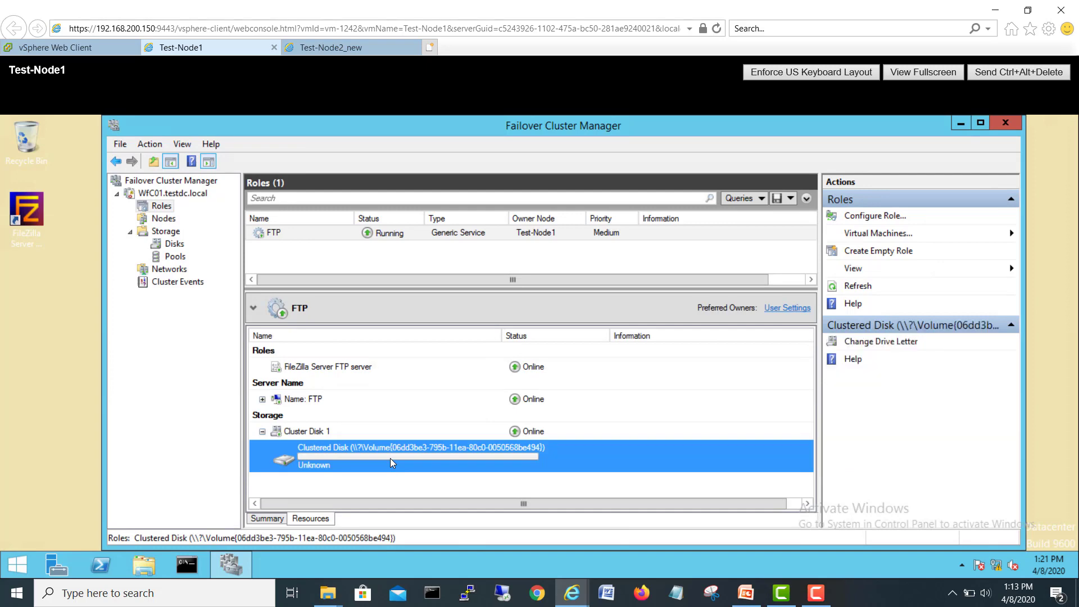
right_click(391, 463)
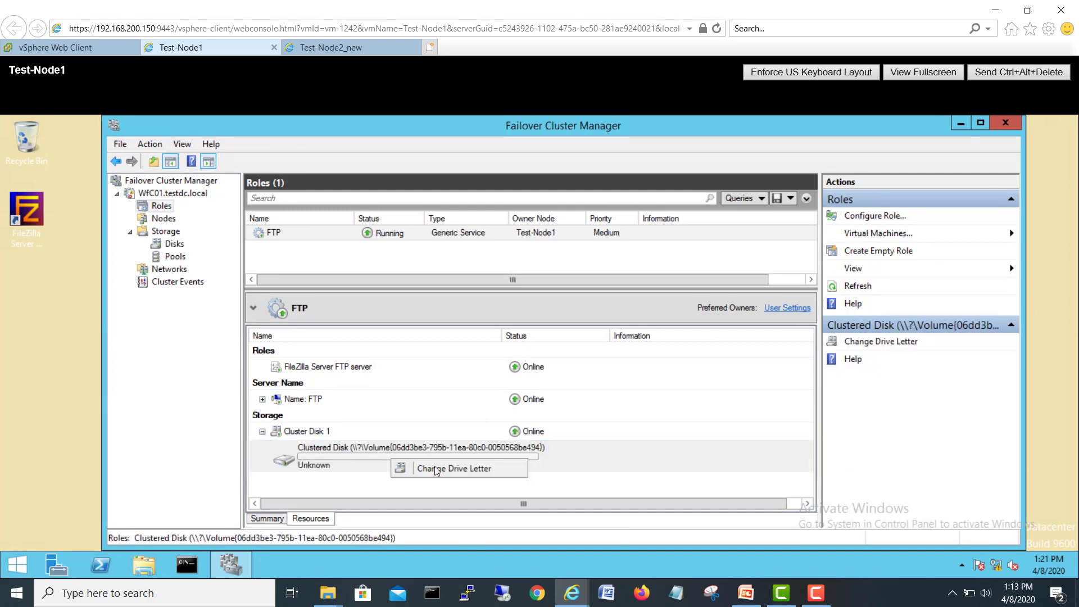
left_click(343, 489)
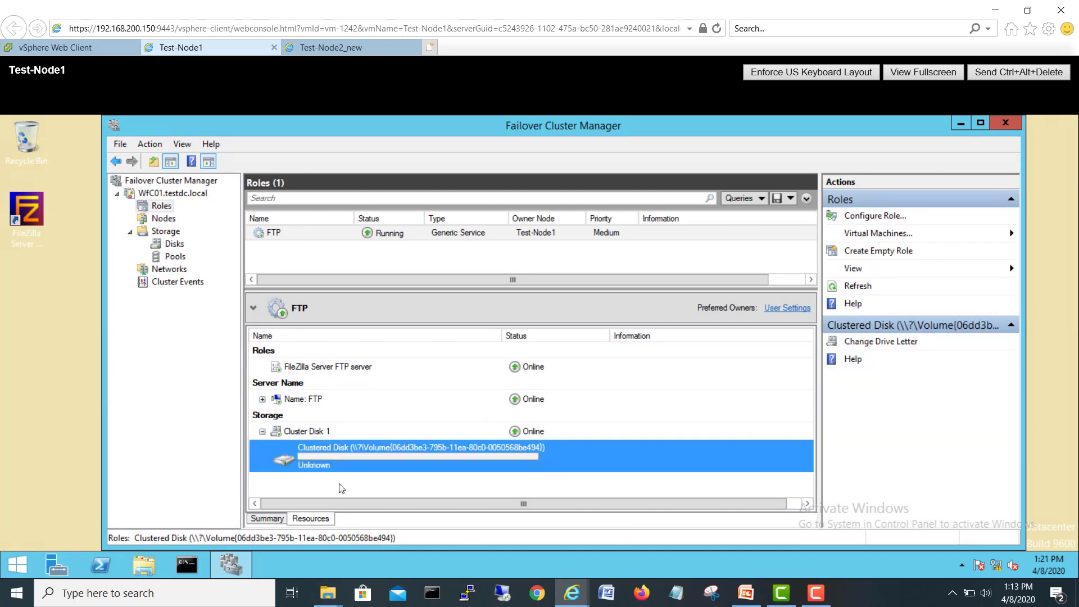
left_click(181, 245)
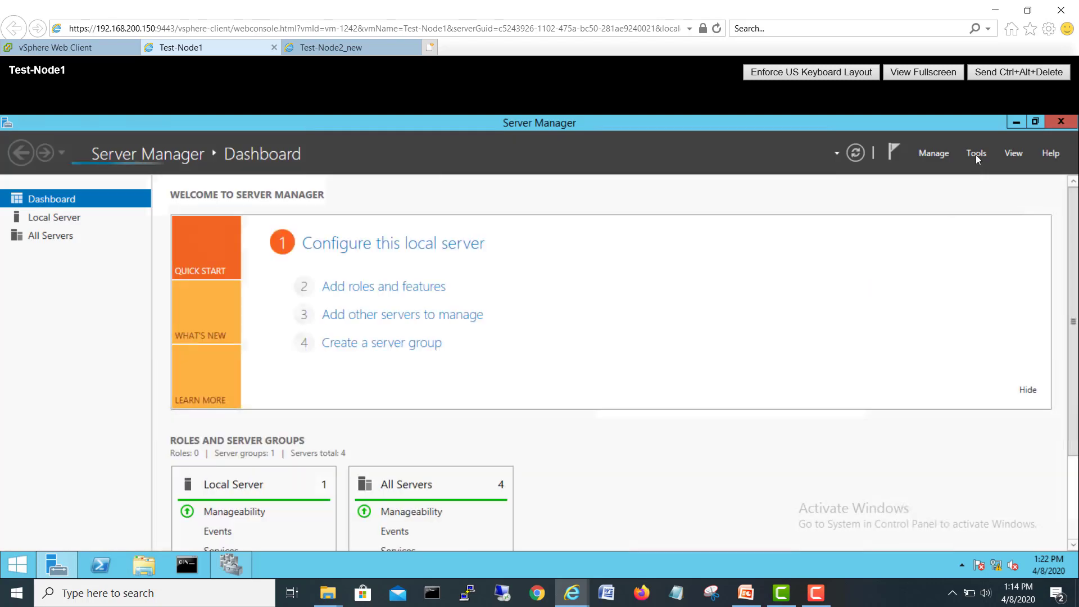
Step: In Disk Management, assign drive letter Z: to the 10 GB RAW partition
left_click(975, 154)
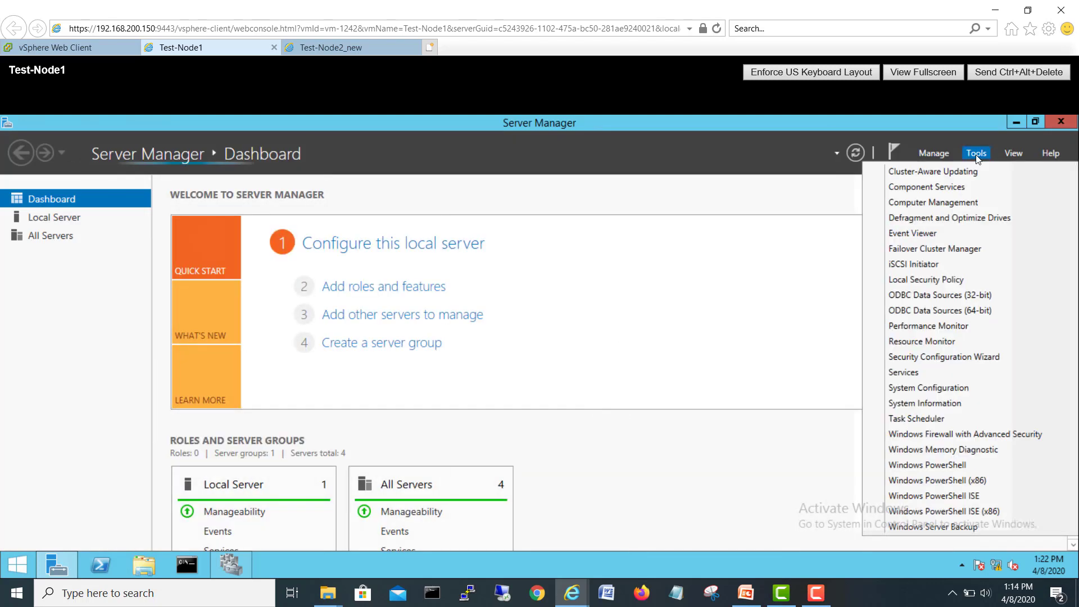
left_click(944, 207)
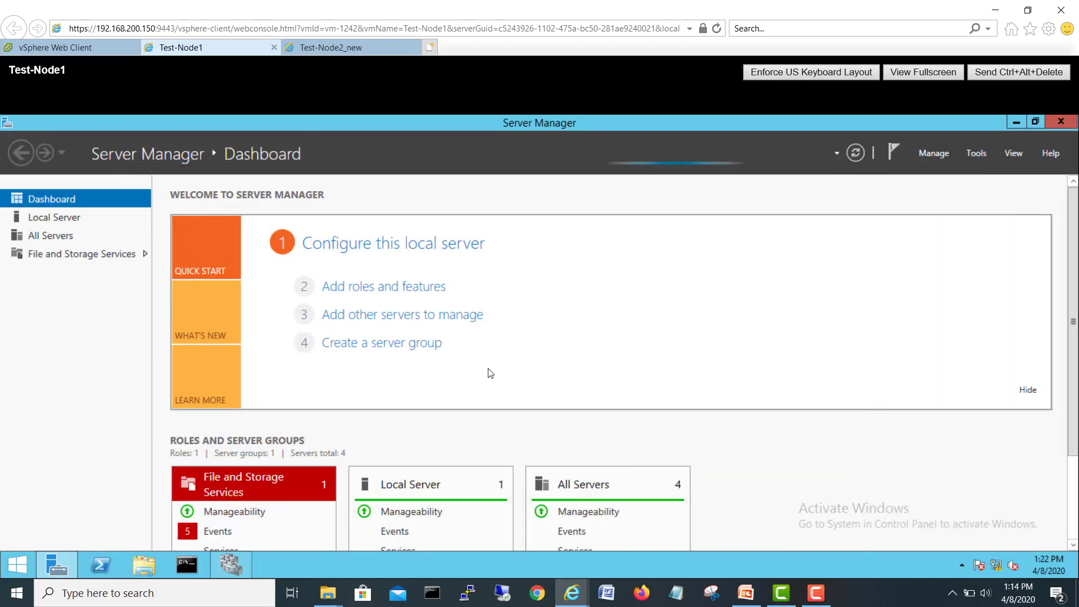
left_click(93, 306)
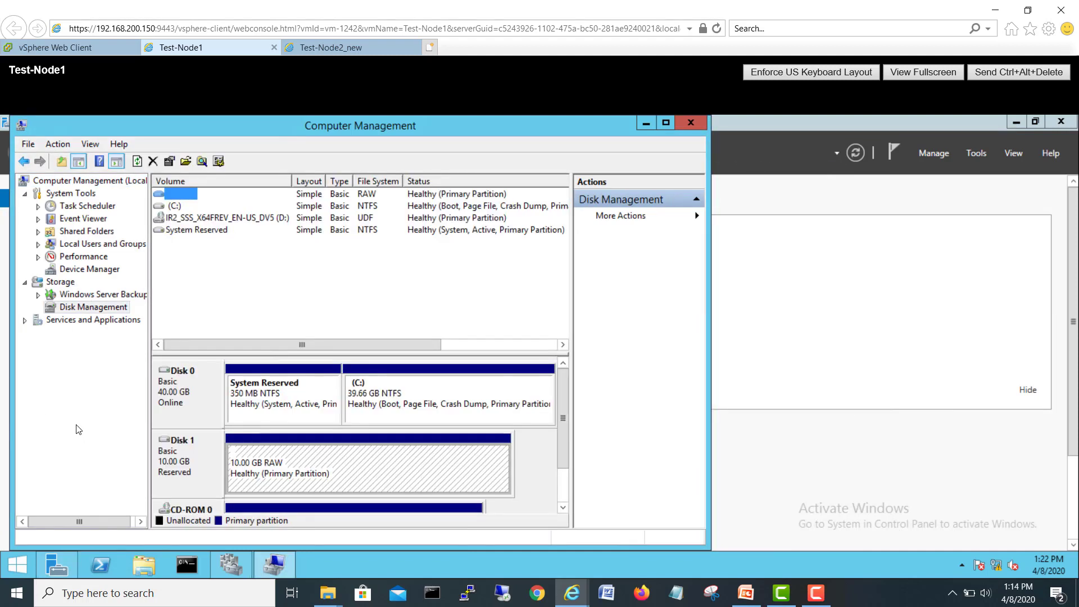
right_click(371, 476)
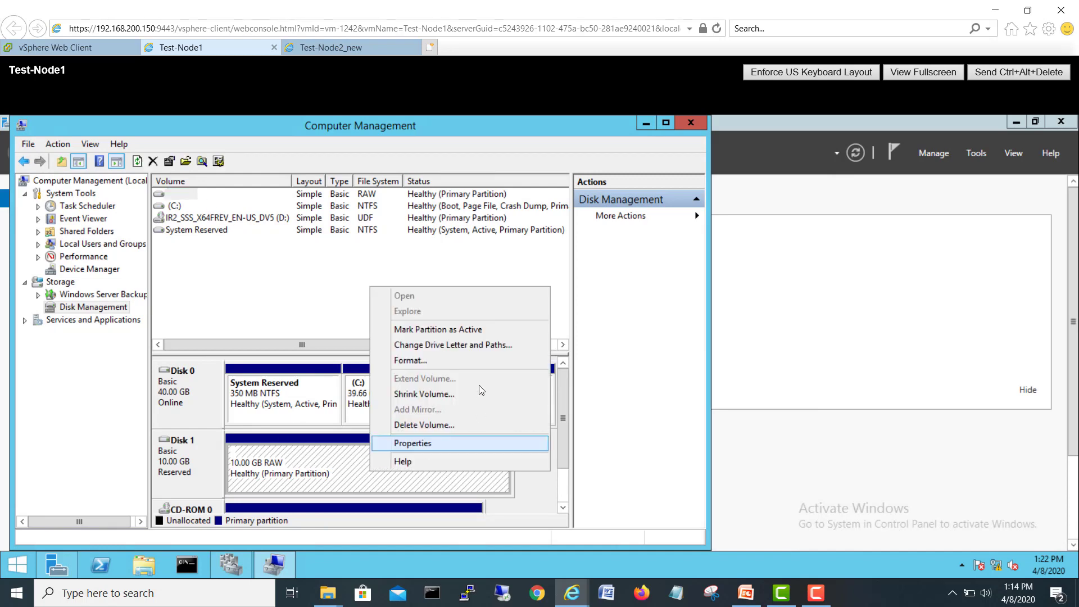
left_click(463, 346)
left_click(275, 380)
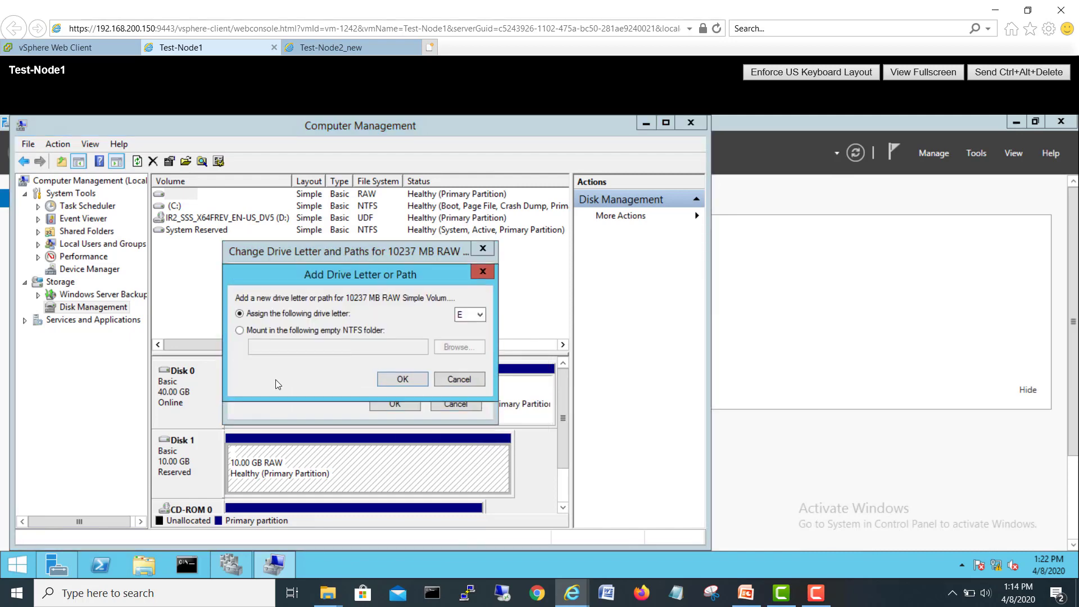
left_click(475, 316)
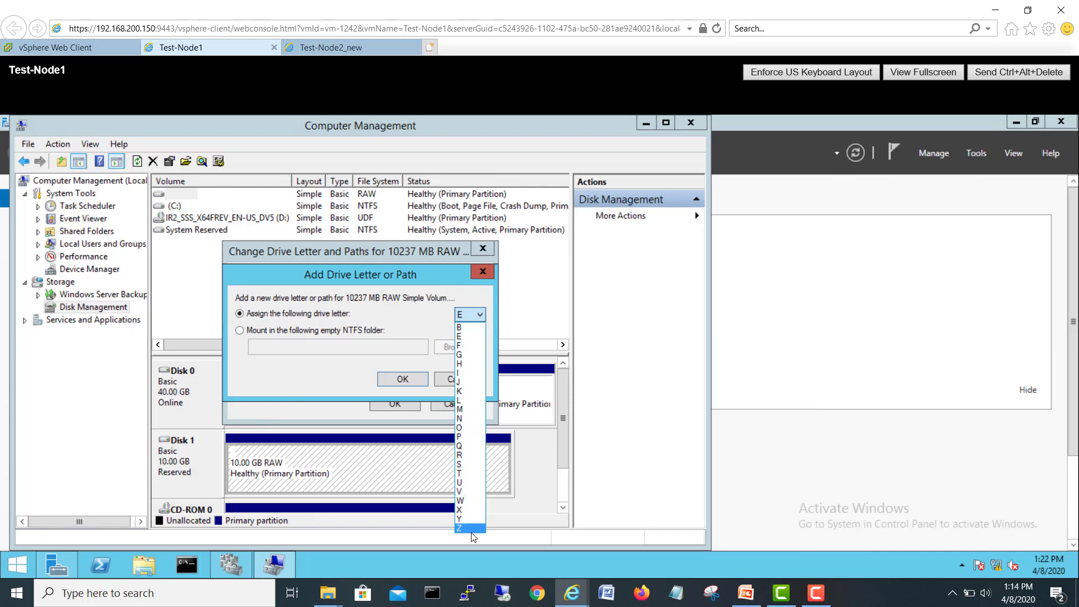
left_click(402, 379)
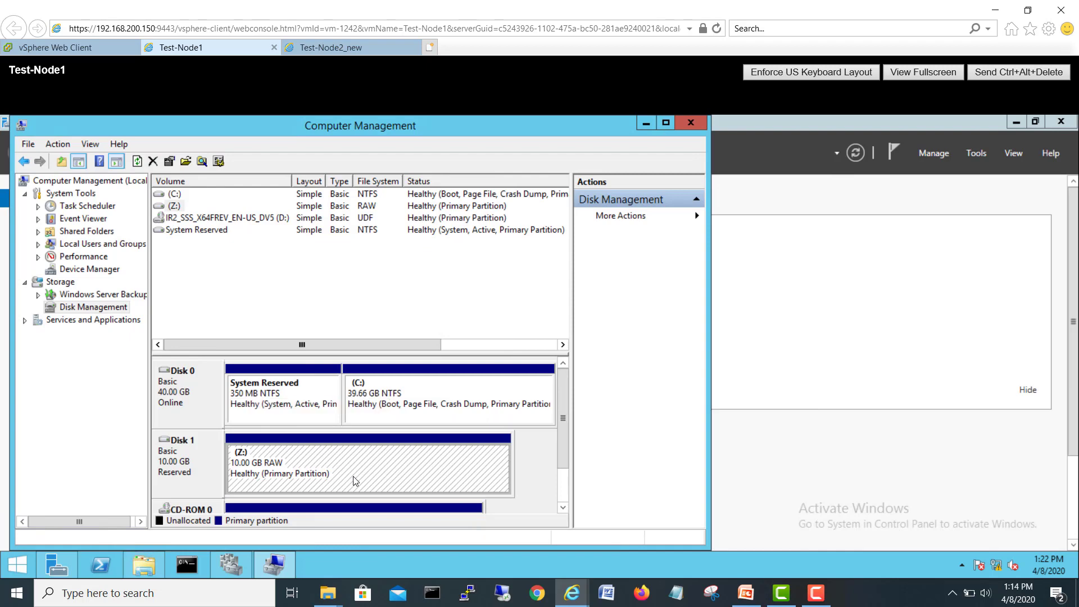
Step: Quick-format the new Z: disk as NTFS and open This PC to view it
left_click(686, 127)
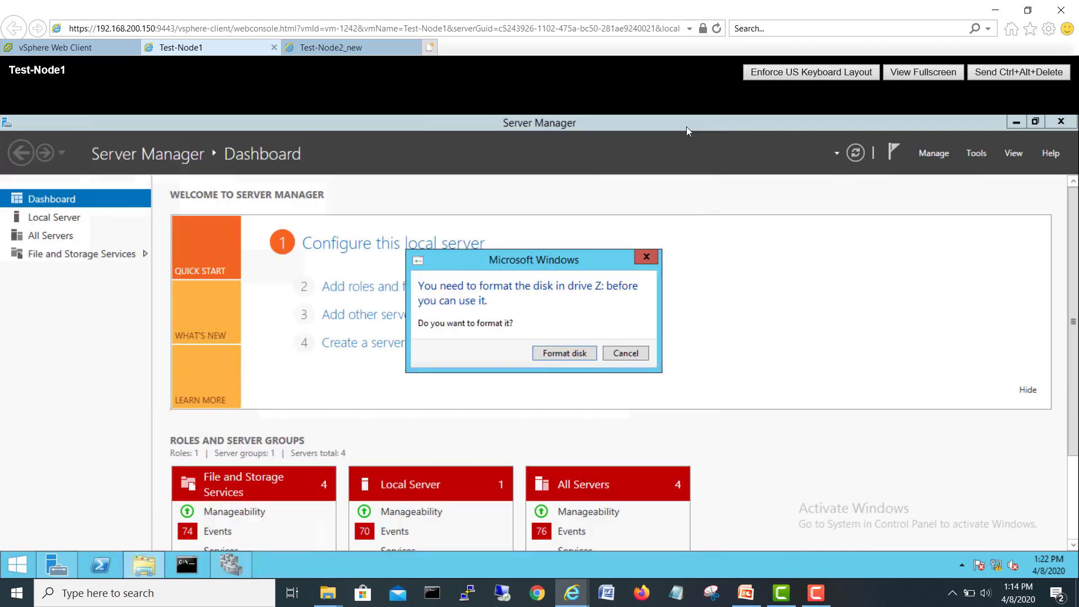
left_click(570, 359)
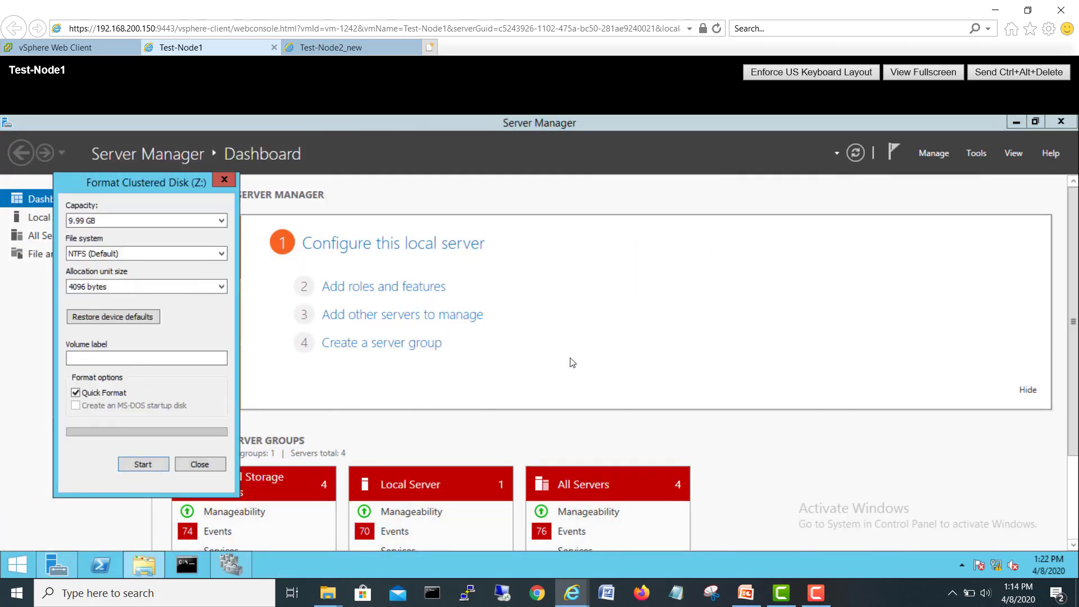
left_click(137, 466)
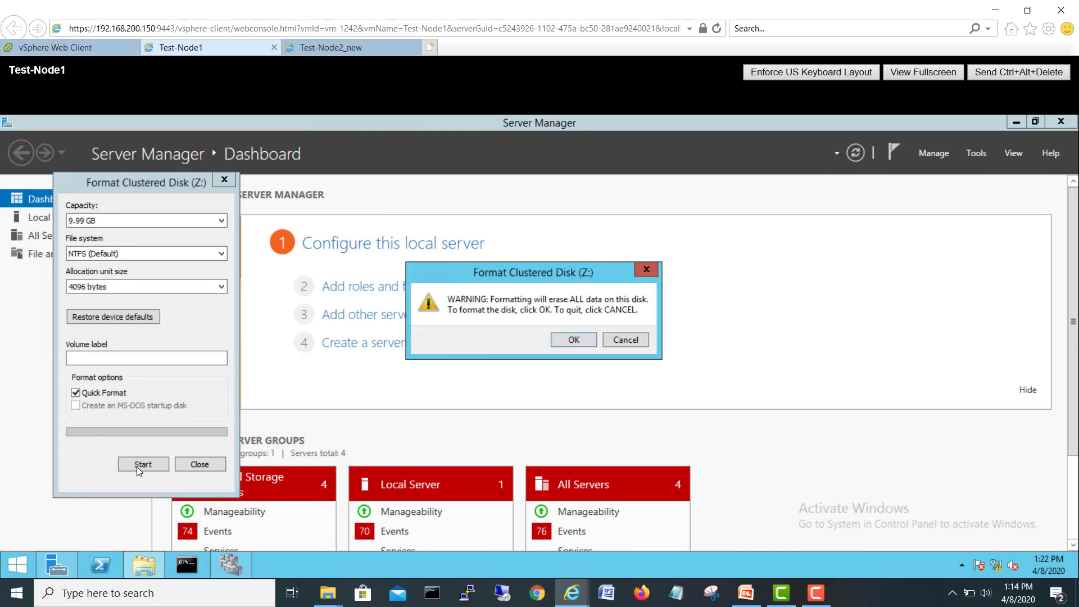
left_click(574, 340)
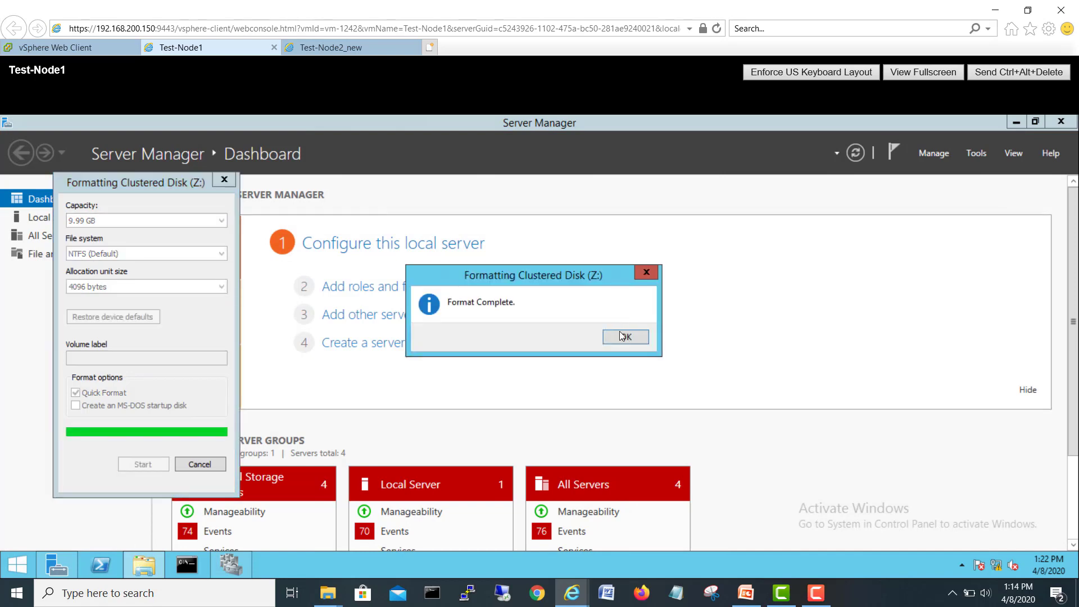
left_click(622, 336)
left_click(205, 464)
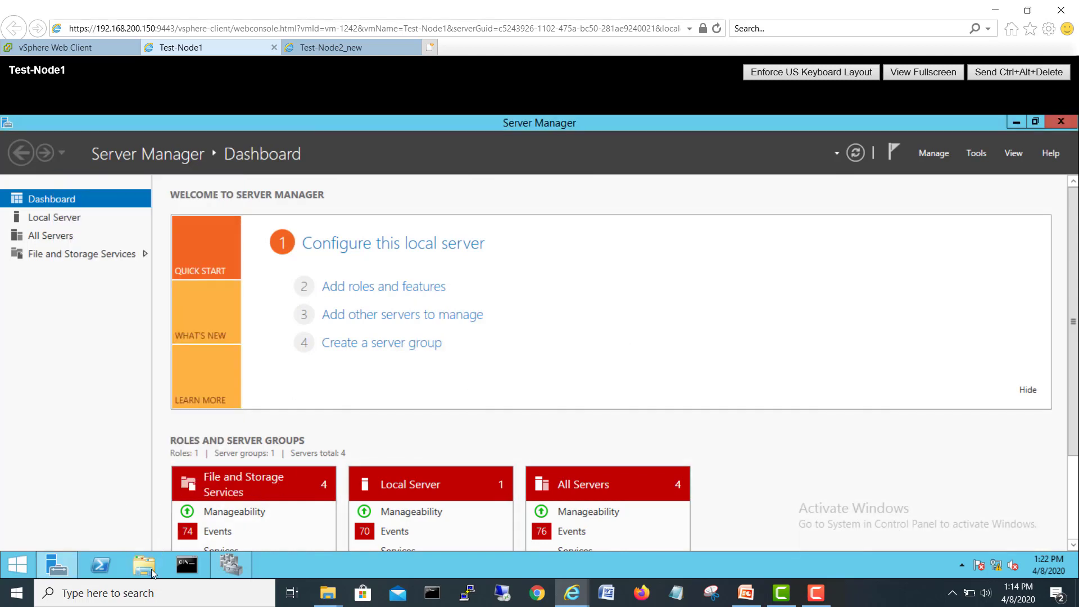
left_click(151, 568)
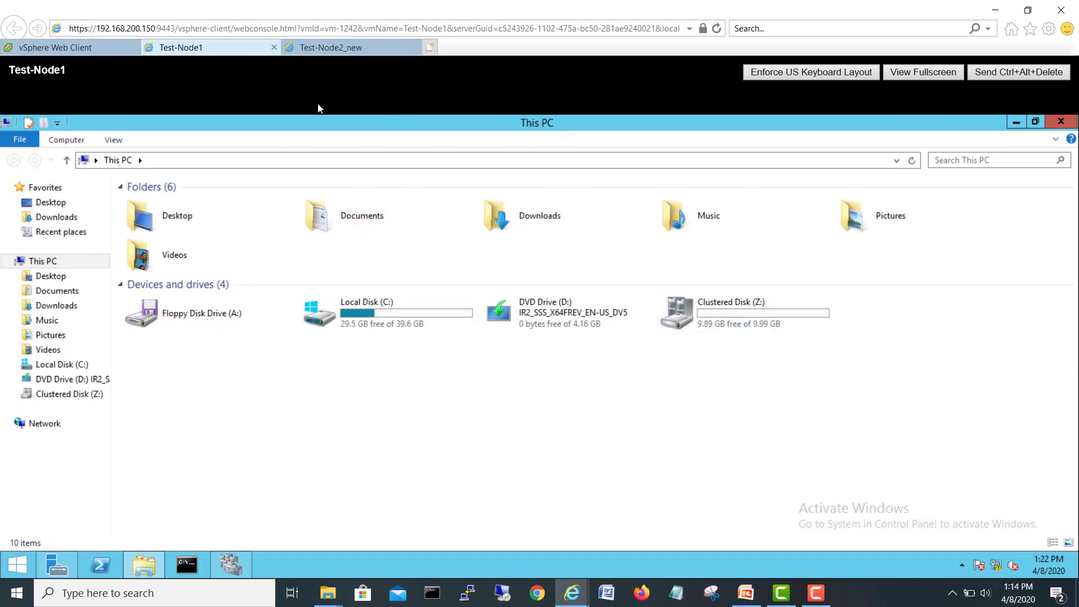
Step: Close open windows on Test-Node1 and confirm Clustered Disk (Z:) in This PC
left_click(1061, 123)
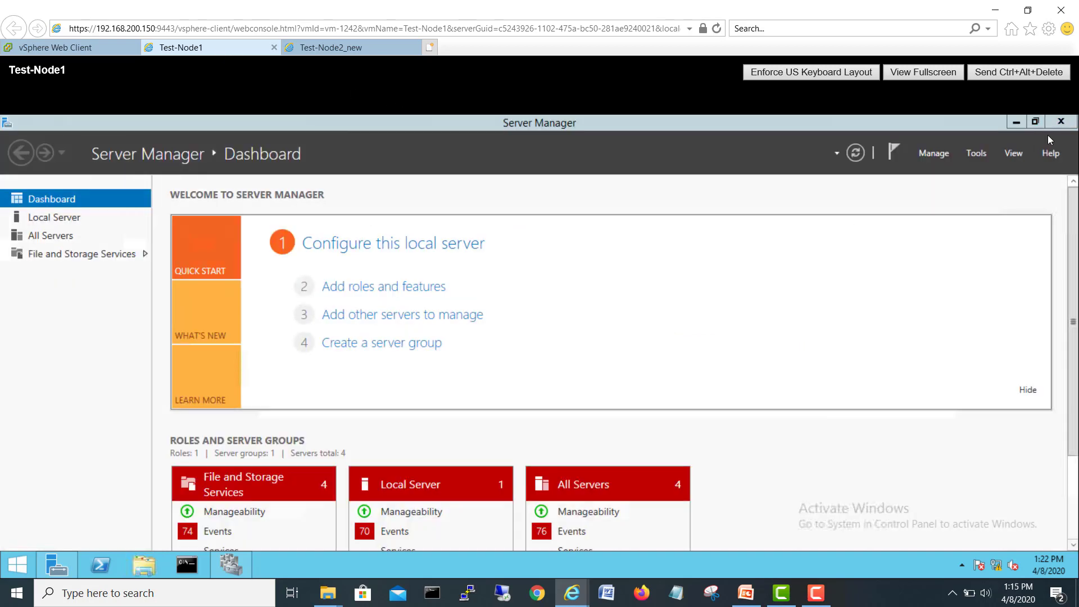
left_click(1061, 123)
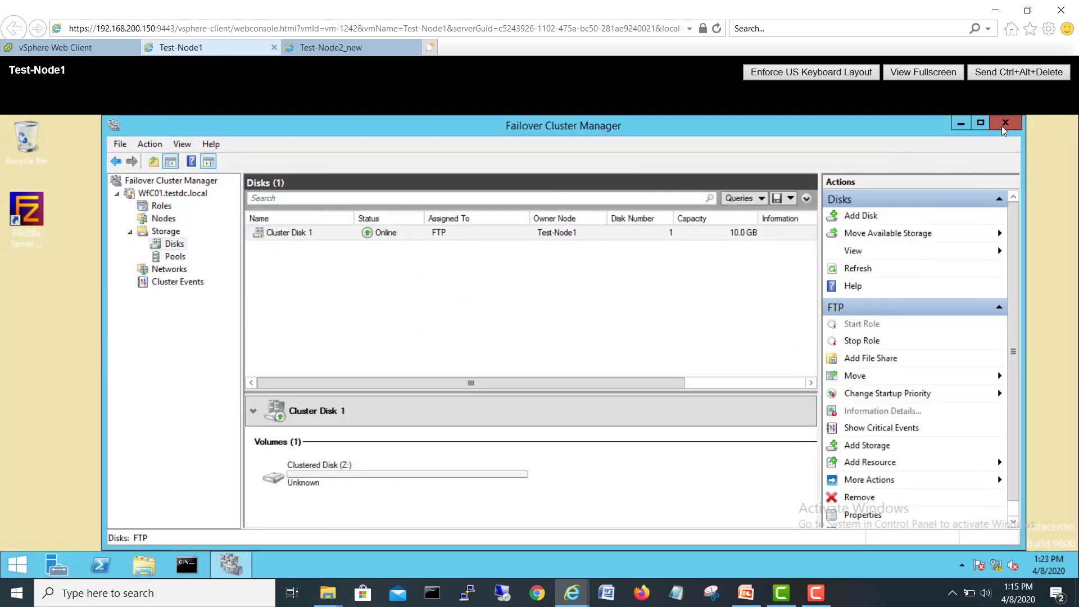
key("alt+F4")
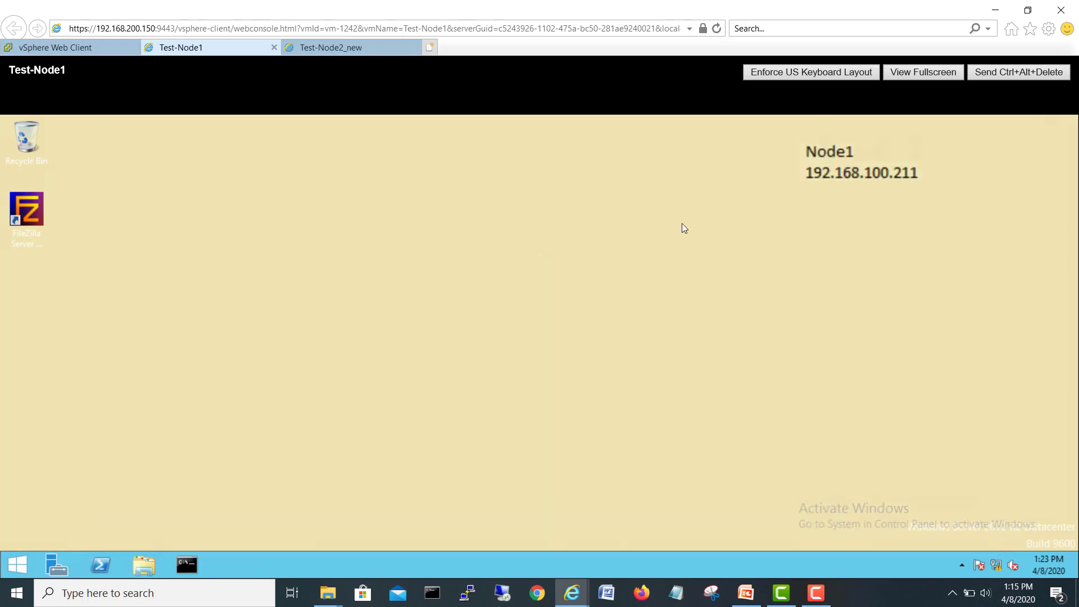
left_click(145, 564)
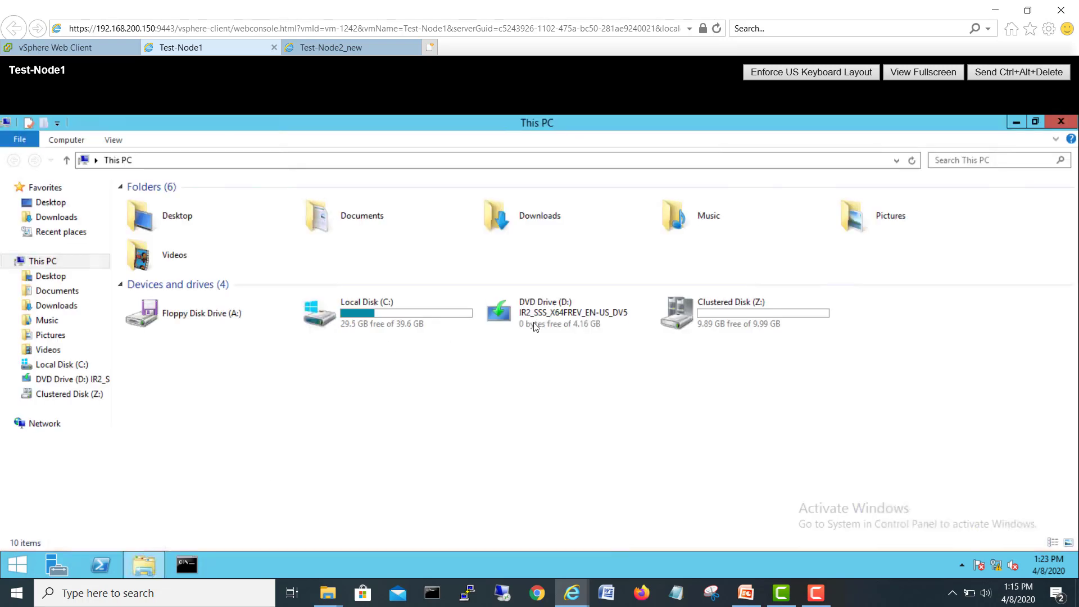
left_click(1060, 122)
Step: Relaunch Failover Cluster Manager and view the FTP role's resources in WfC01.testdc.local
left_click(20, 569)
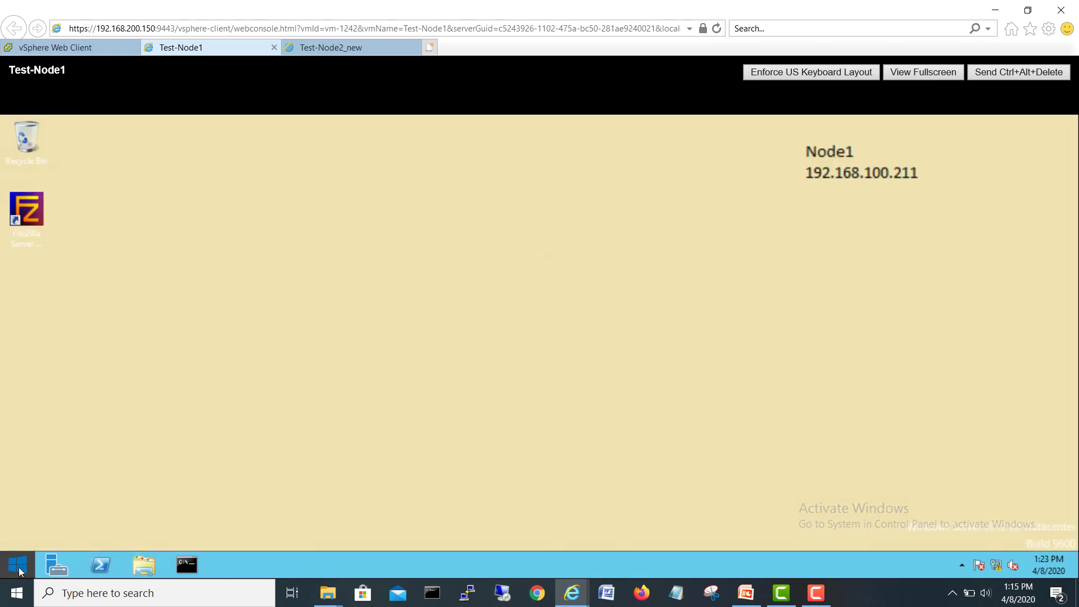
left_click(592, 291)
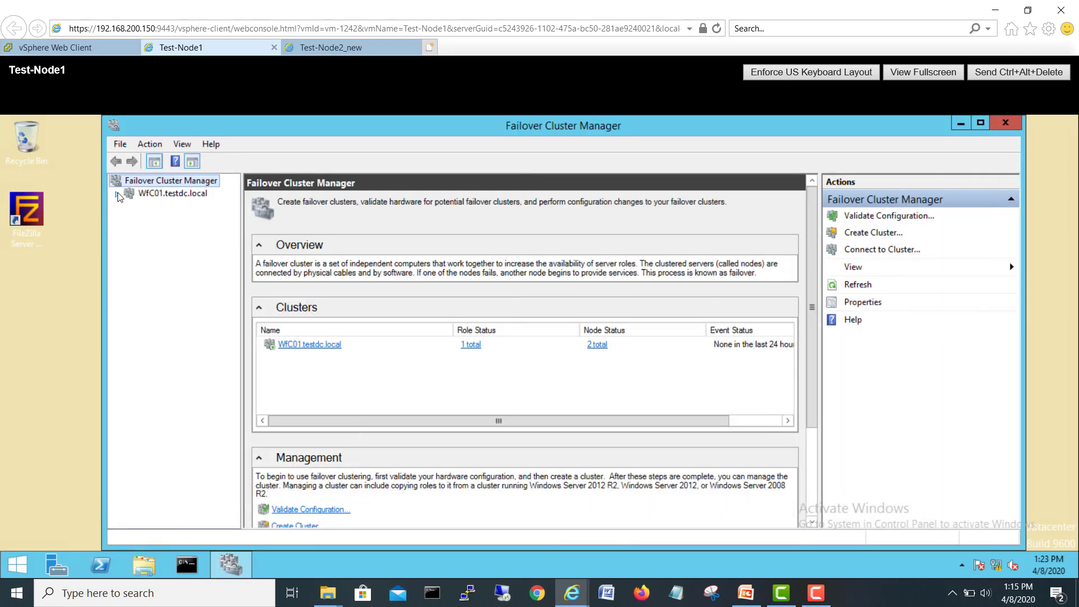
left_click(117, 193)
left_click(160, 206)
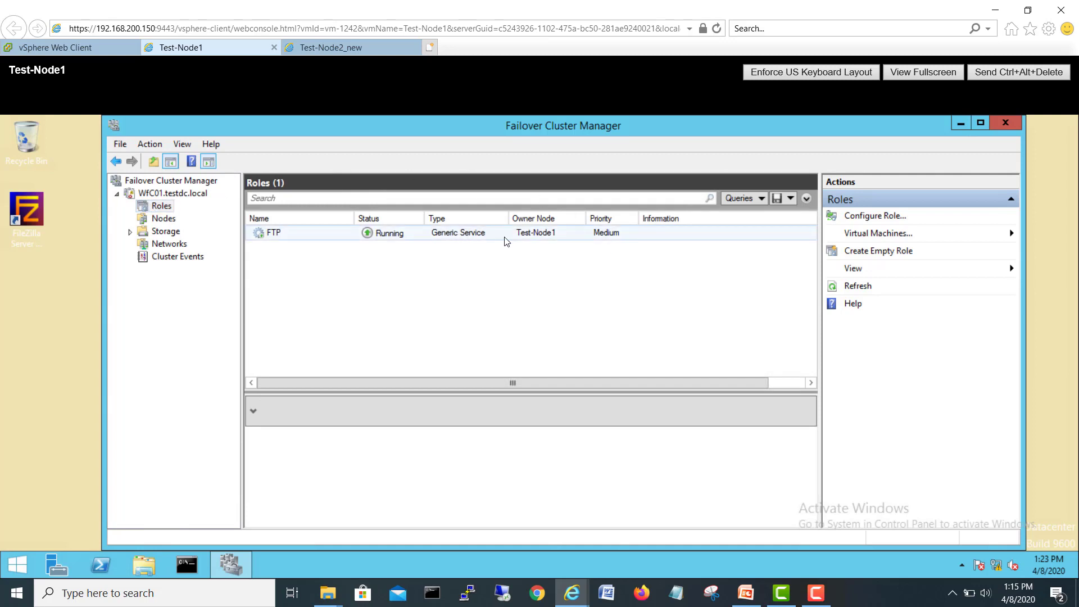
left_click(458, 234)
left_click(312, 518)
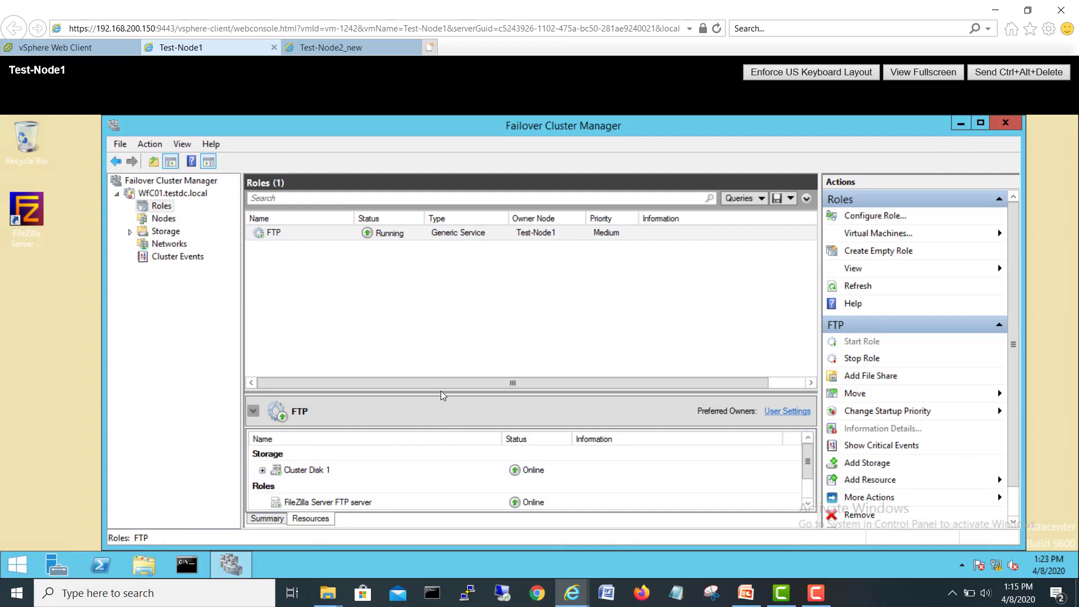
left_click_drag(443, 395, 443, 282)
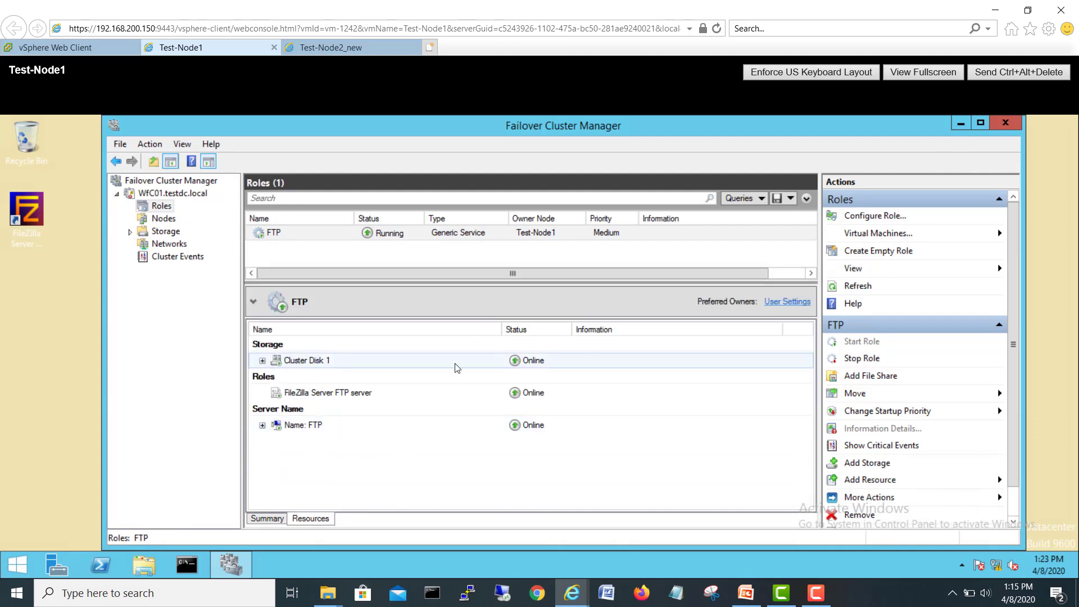
Step: On Test-Node2_new, close Failover Cluster Manager and open This PC
left_click(335, 50)
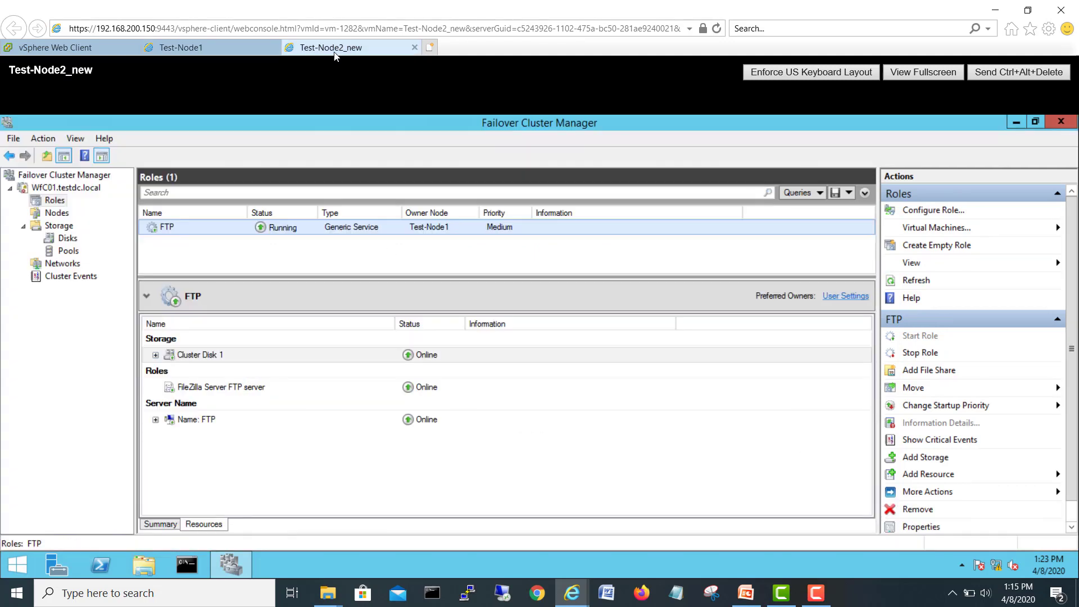
left_click(1060, 122)
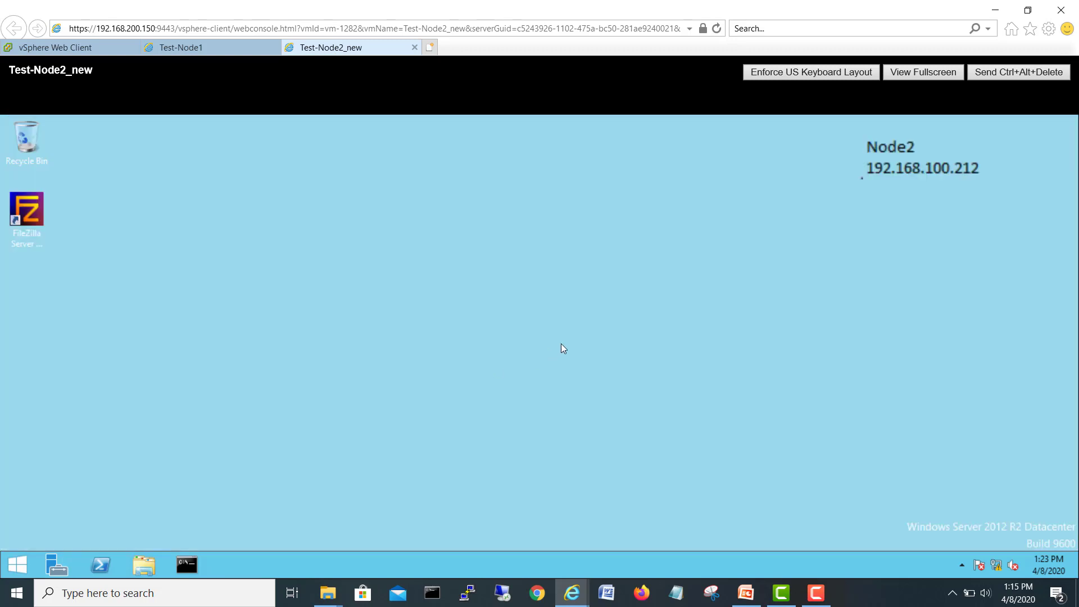
left_click(144, 564)
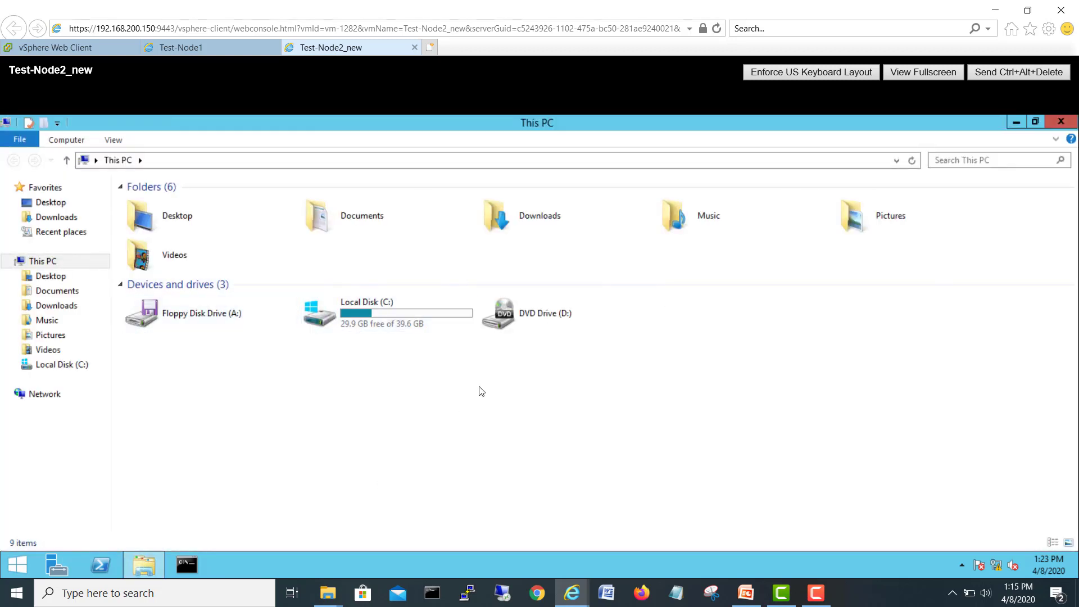
Step: From Test-Node1, move the FTP role to Test-Node2 via Select Node and widen the Status column
left_click(197, 51)
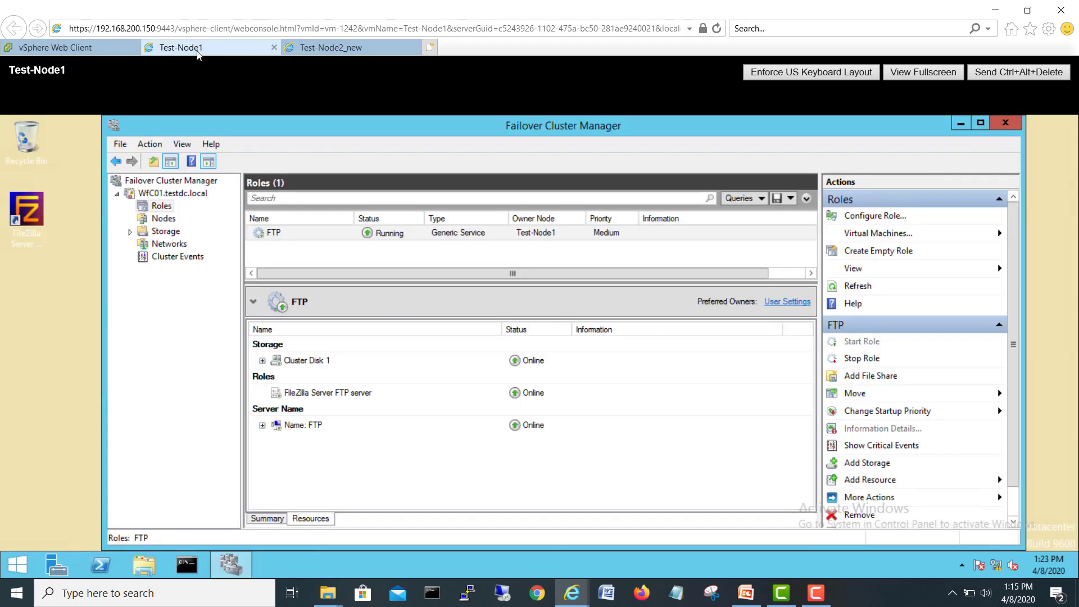
right_click(533, 233)
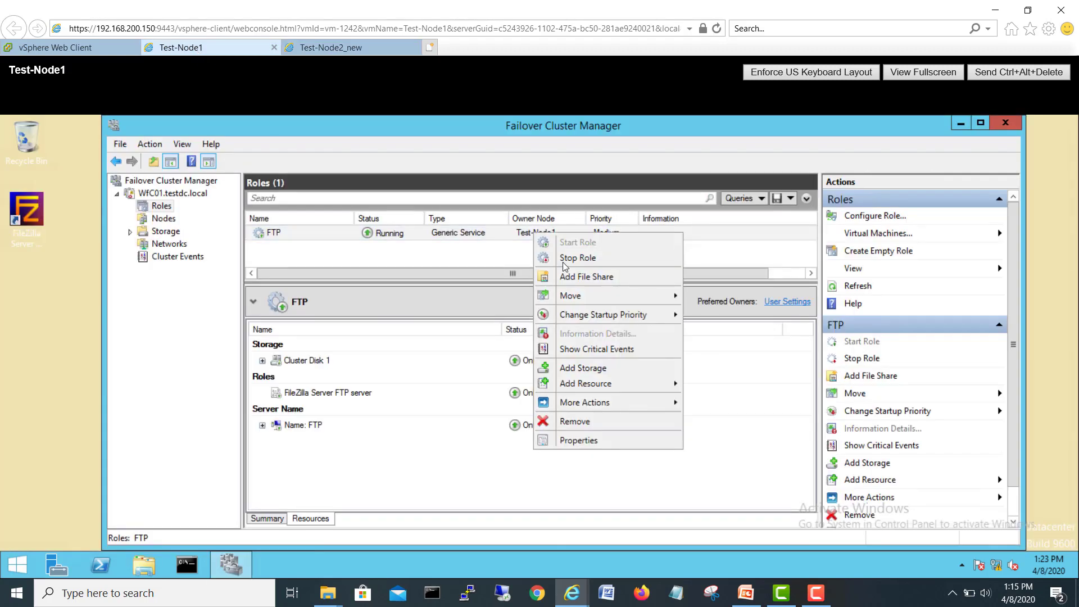
mouse_move(585, 303)
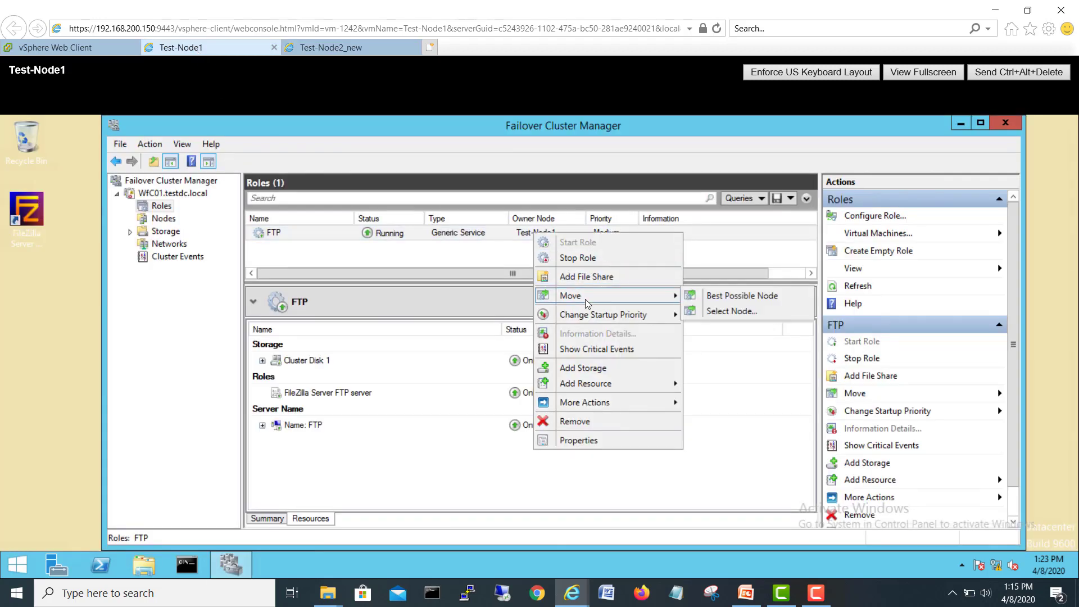
left_click(741, 313)
left_click(477, 275)
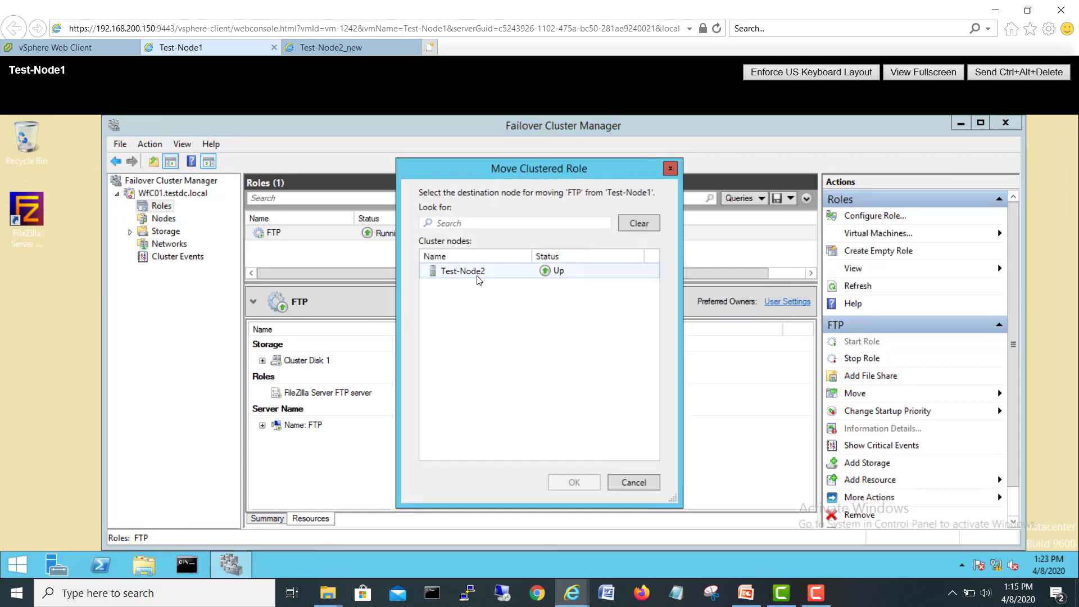
key("Return")
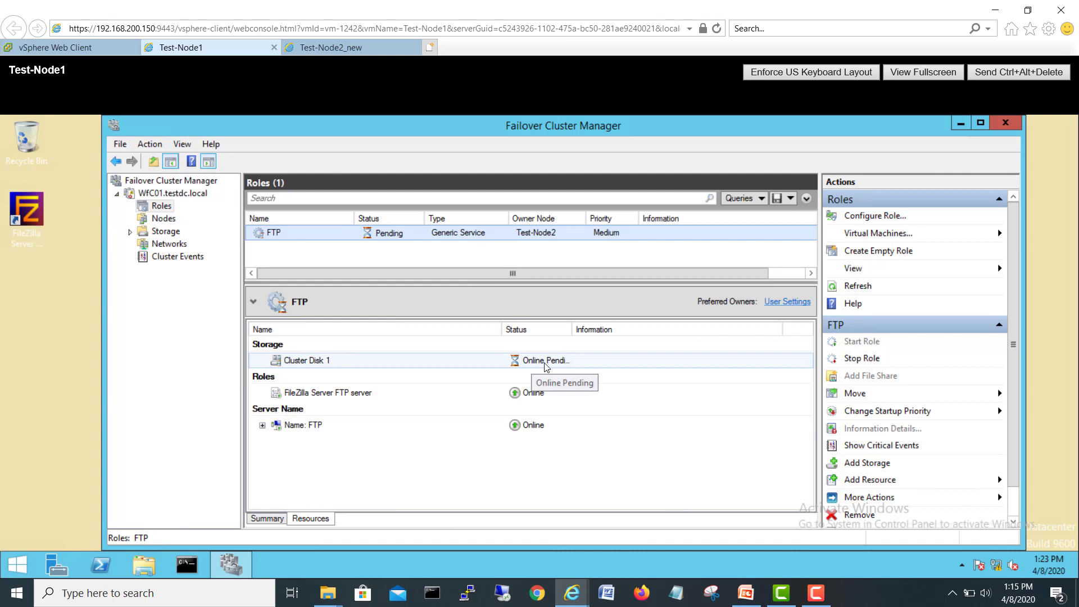
left_click_drag(573, 331, 608, 331)
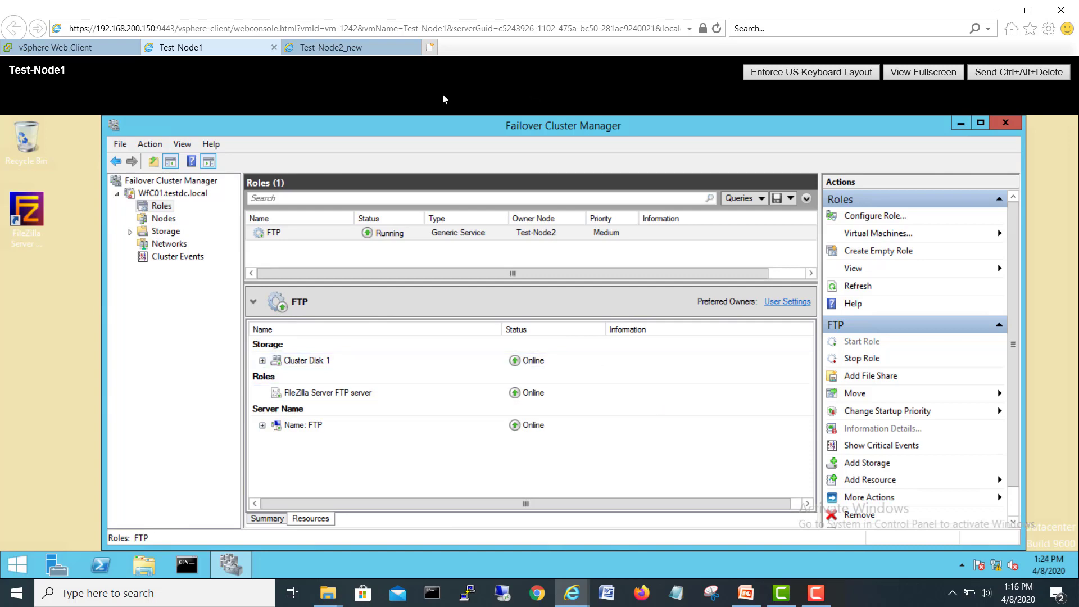
Step: On Test-Node2_new, refresh This PC so Clustered Disk (Z:) appears
left_click(358, 50)
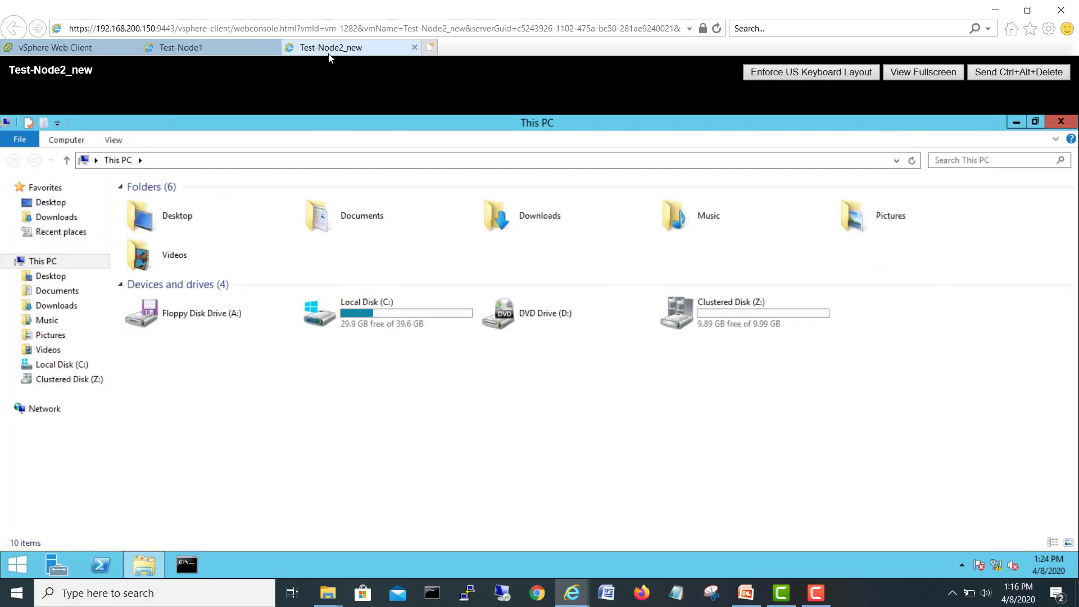
right_click(528, 403)
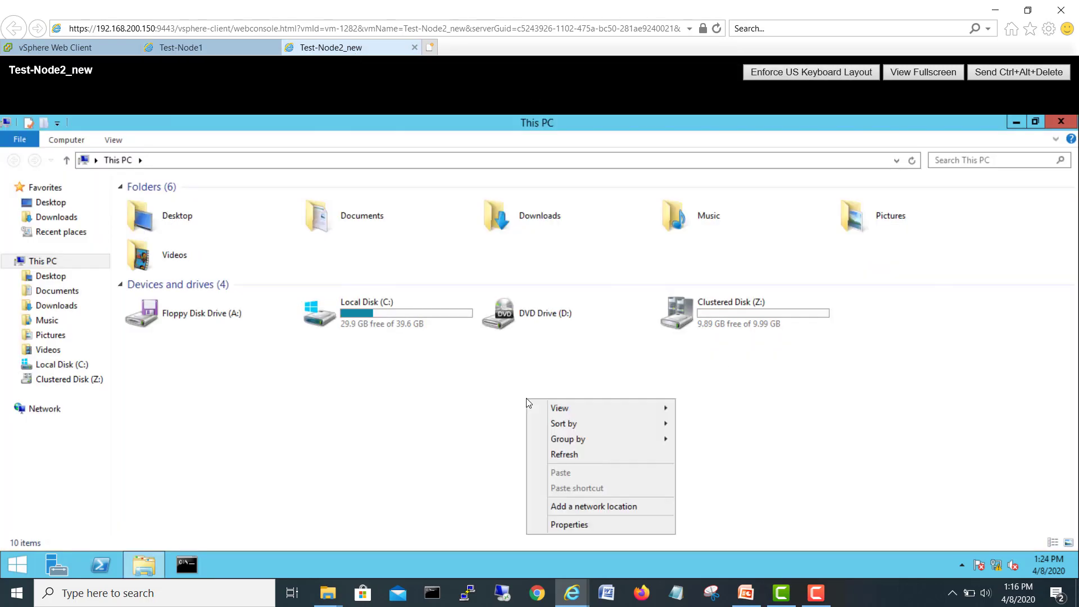
left_click(554, 457)
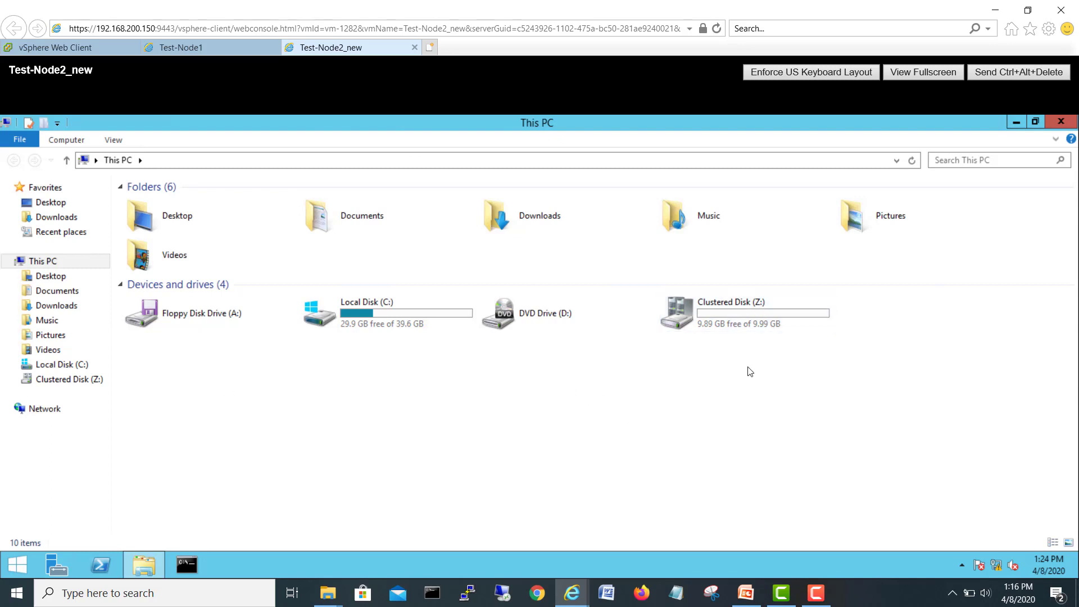
Step: Create a text document named 'test file' on Clustered Disk (Z:), then reopen This PC
double_click(677, 330)
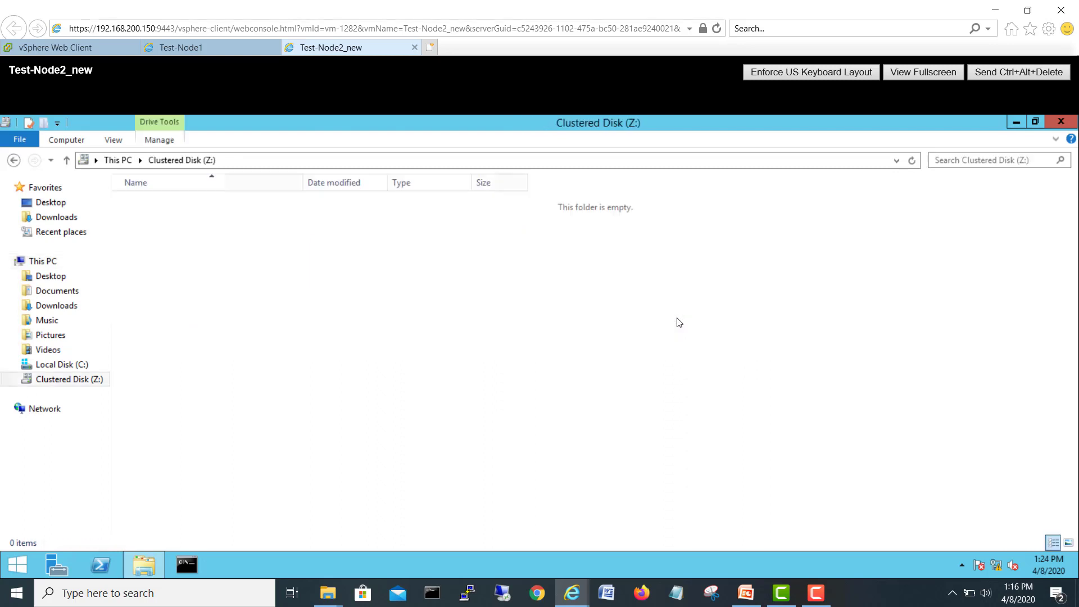
right_click(369, 311)
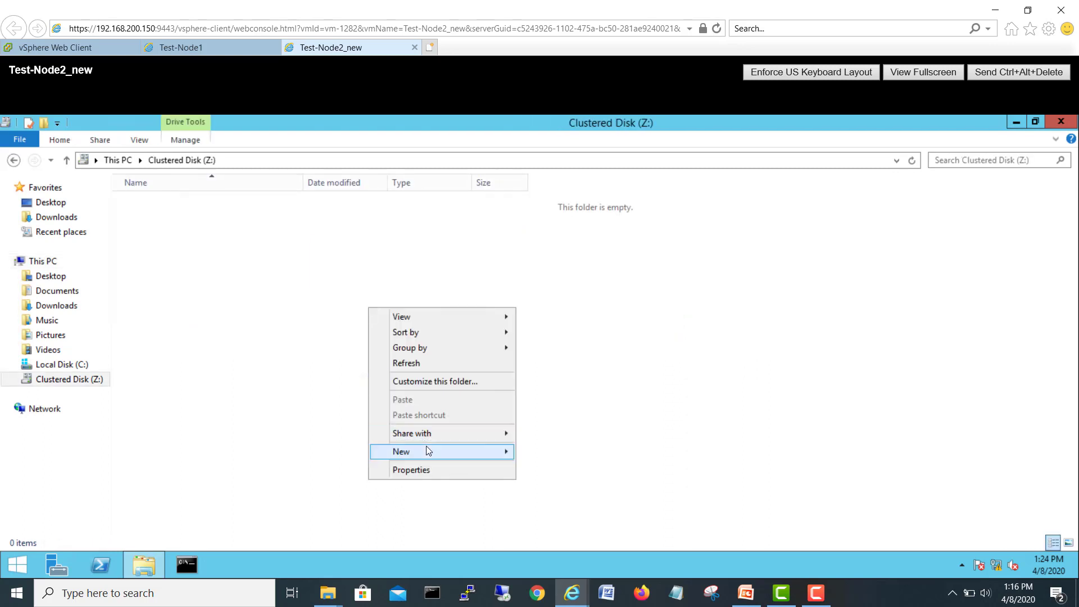
mouse_move(426, 450)
left_click(560, 531)
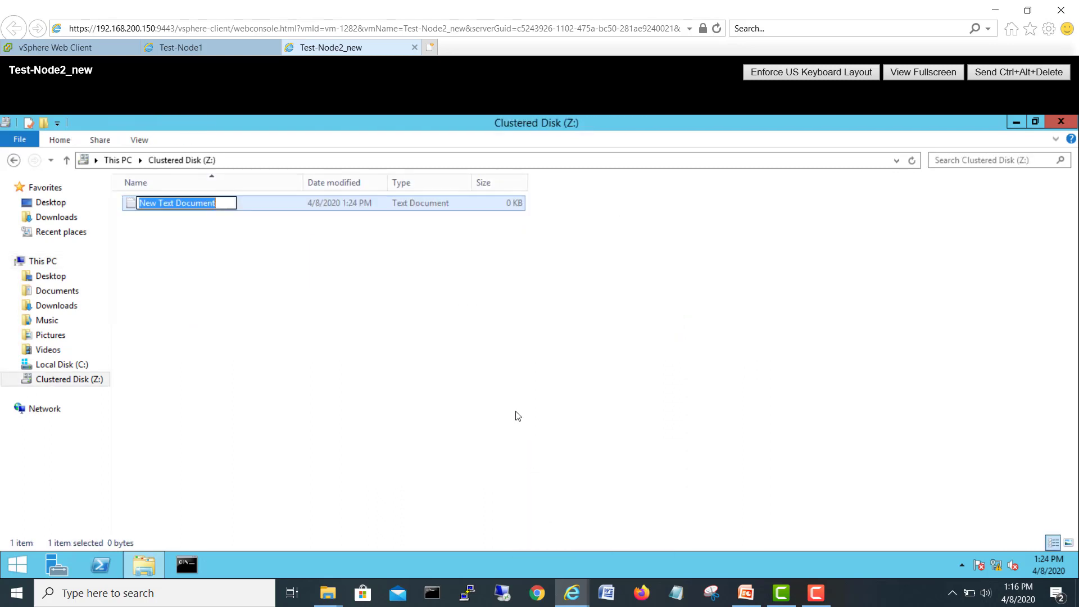
type("test file")
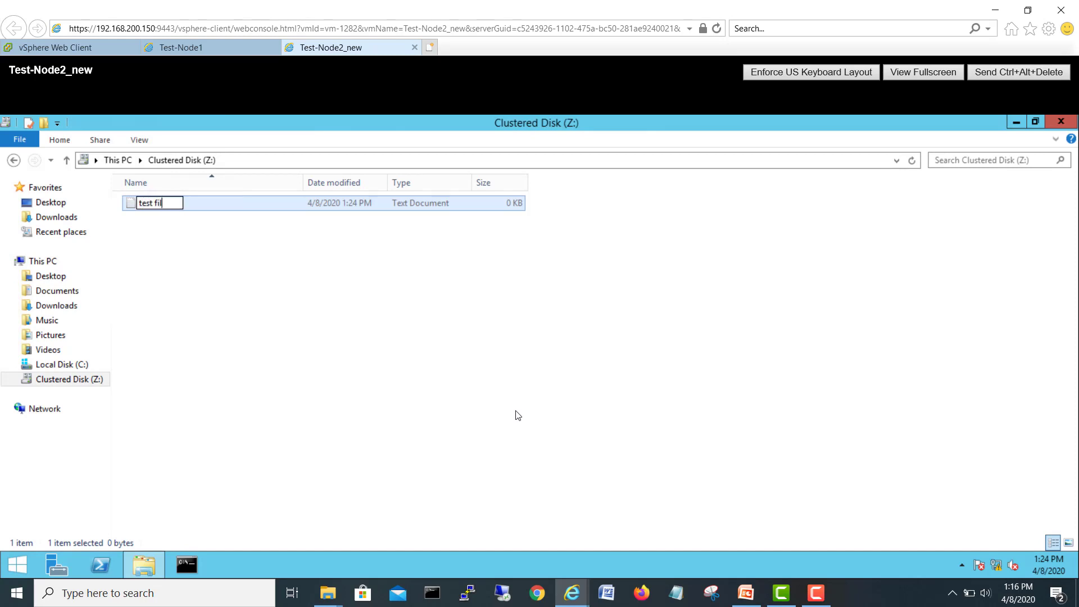
left_click(581, 340)
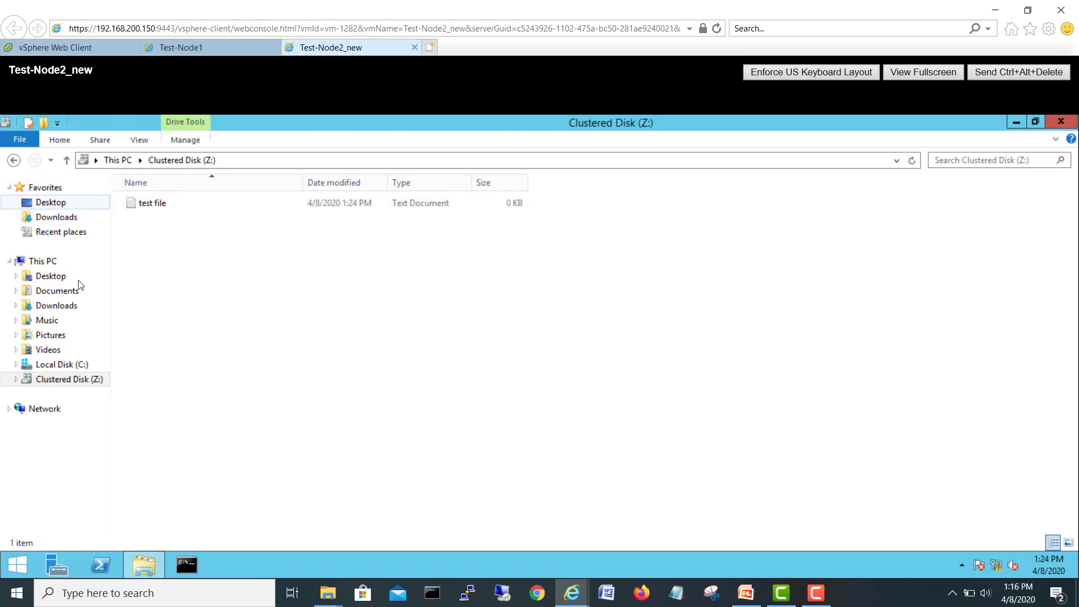
left_click(1049, 125)
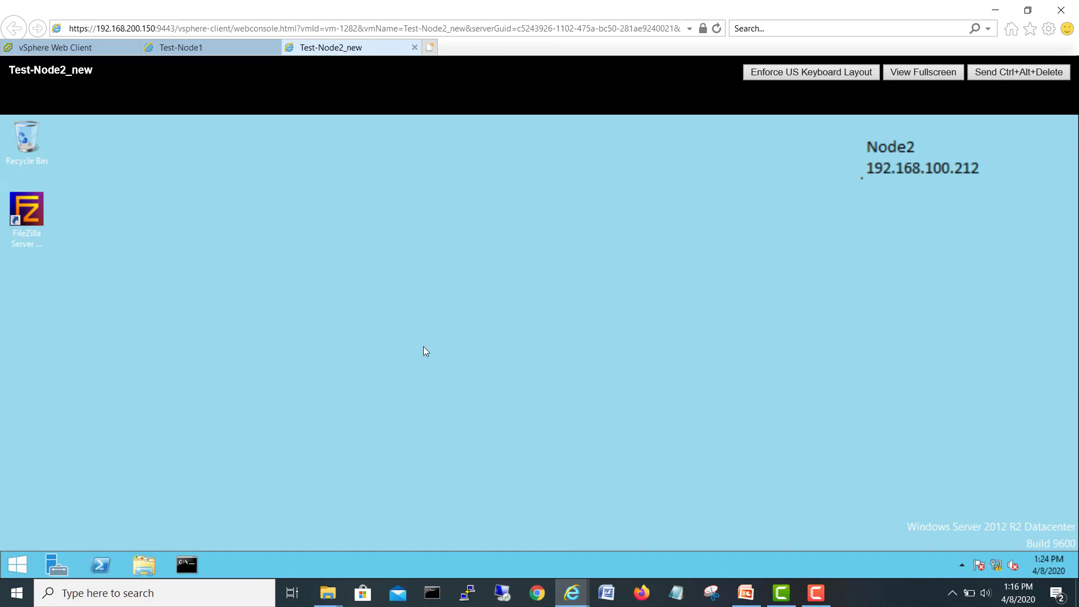
left_click(145, 565)
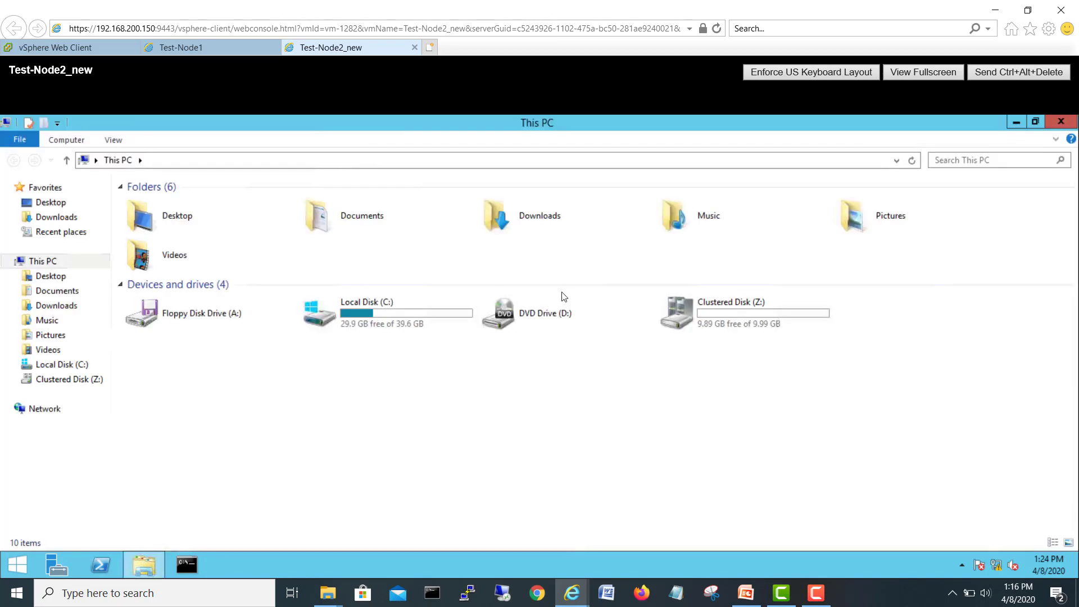
Step: Bring the Windows 2012 R2 DC prep presentation forward on slide 6, Adding a Disk to Failover Cluster
left_click(744, 597)
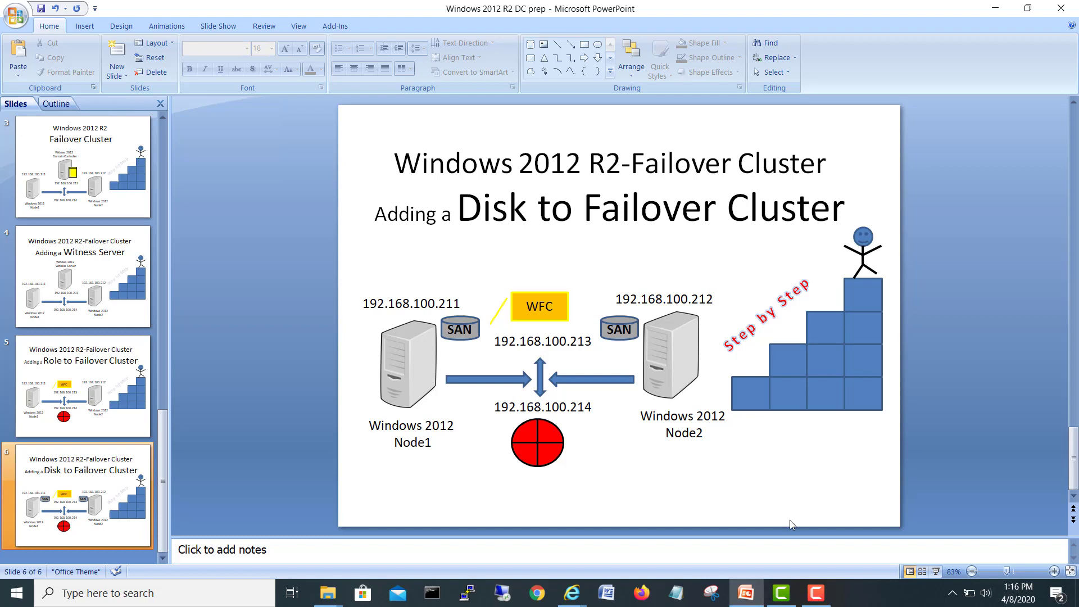
left_click(814, 589)
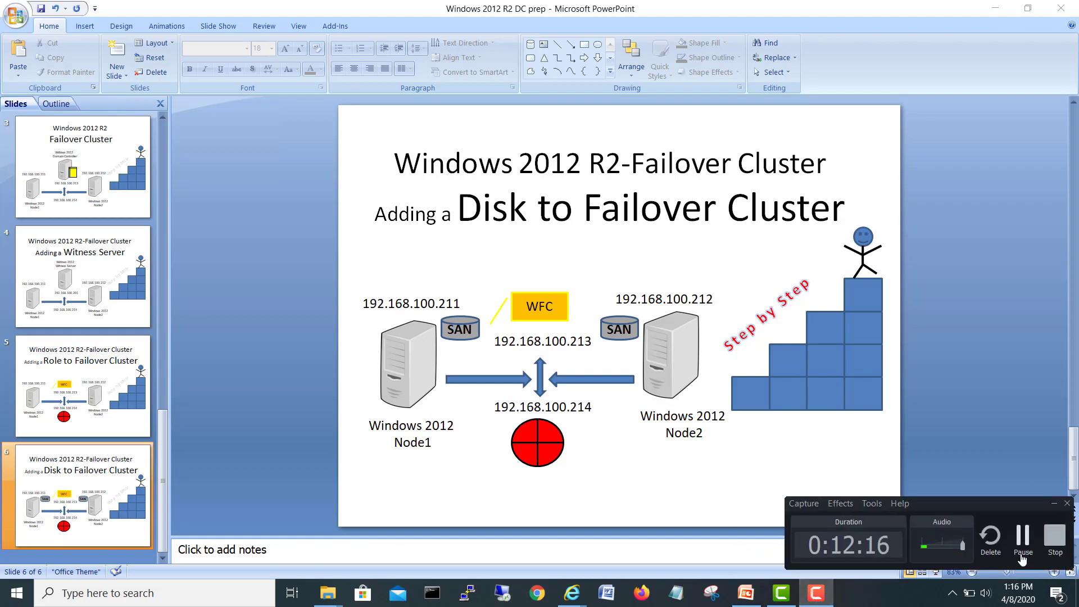